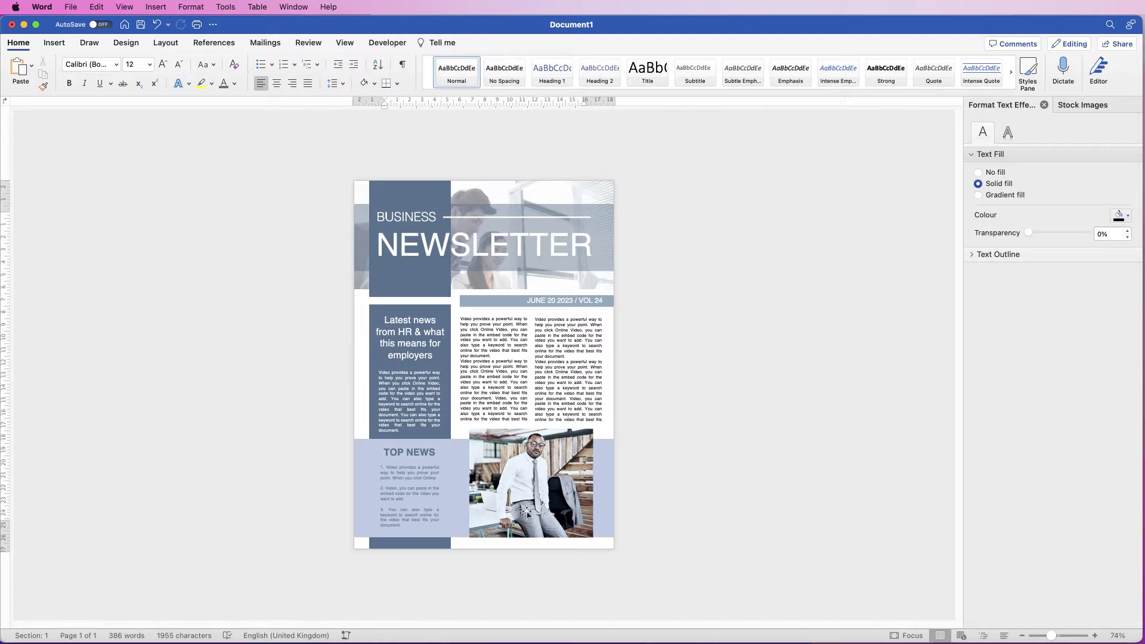
Create a blank document and draw a rectangle about 2.87 cm high and 22.02 cm wide across the page near its upper edge.
key(super+n)
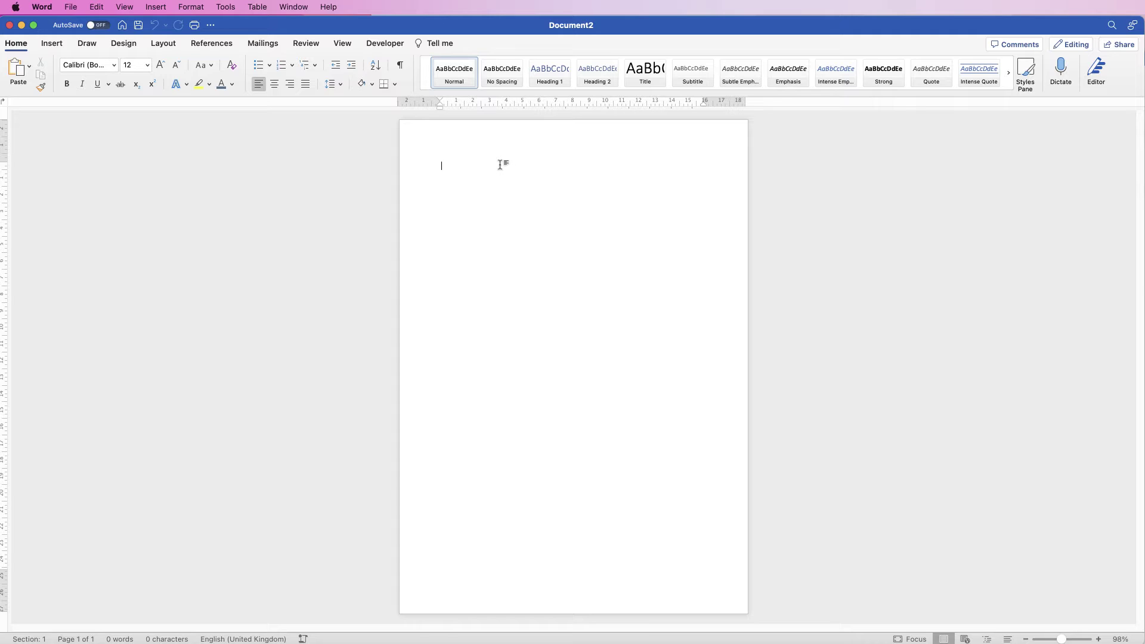
click(52, 43)
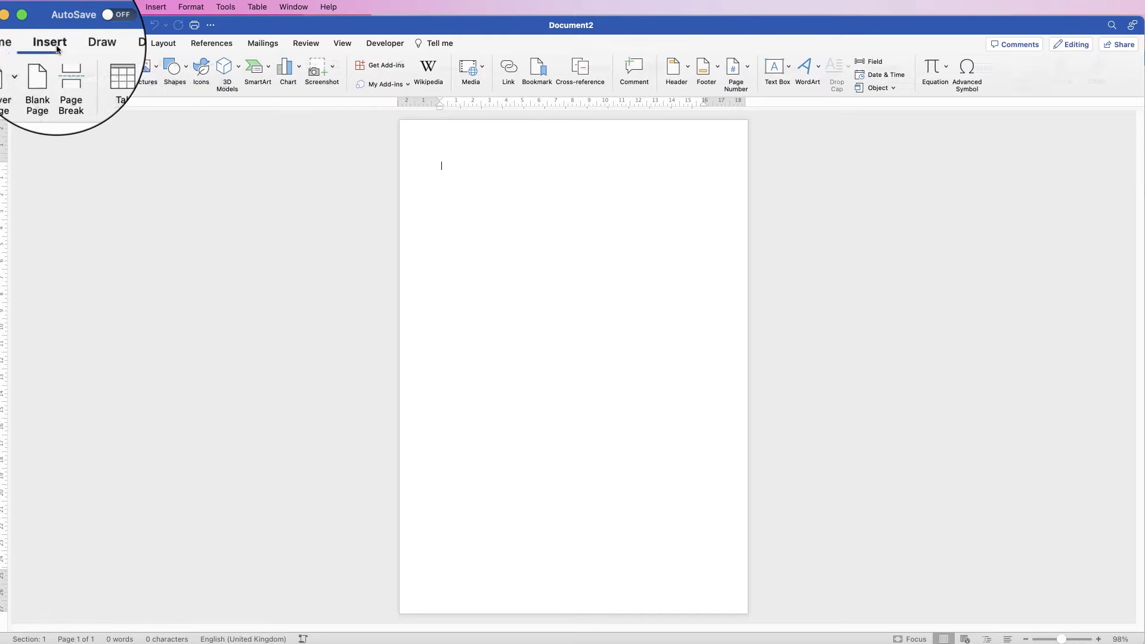
click(186, 72)
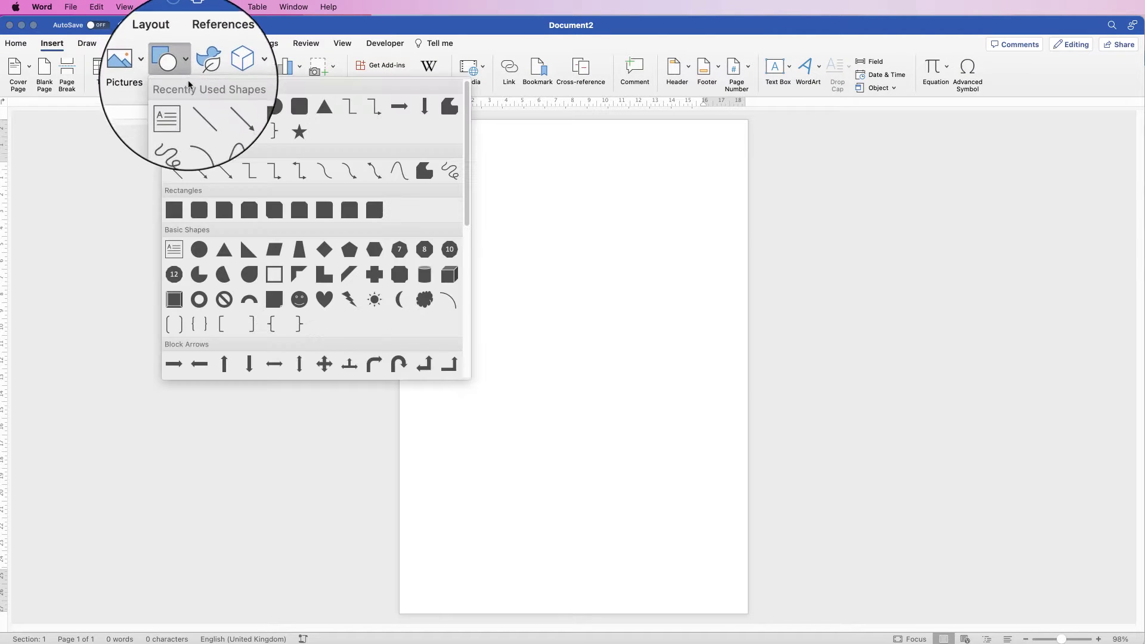
click(173, 209)
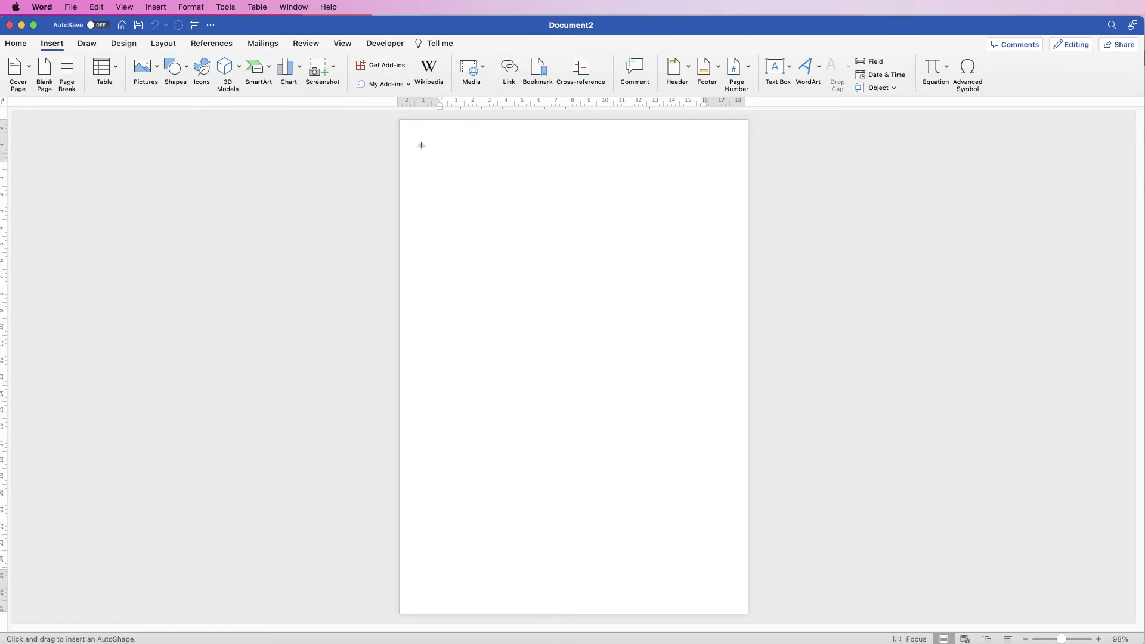
drag(408, 142, 758, 193)
drag(409, 169, 390, 170)
click(484, 236)
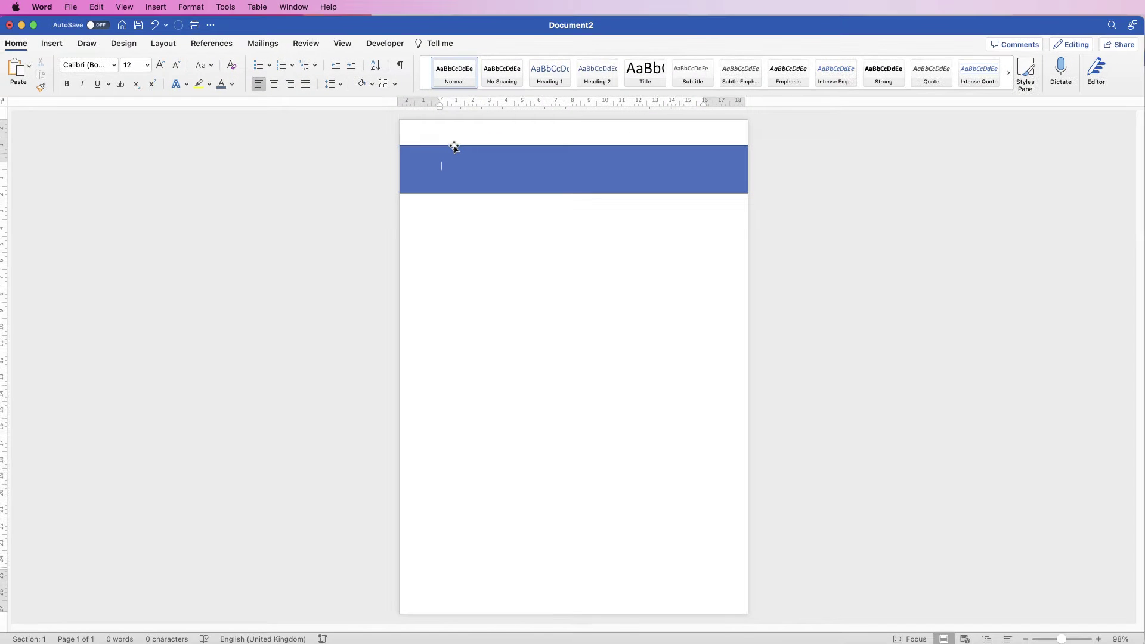
Remove the outline from the blue rectangle.
click(452, 170)
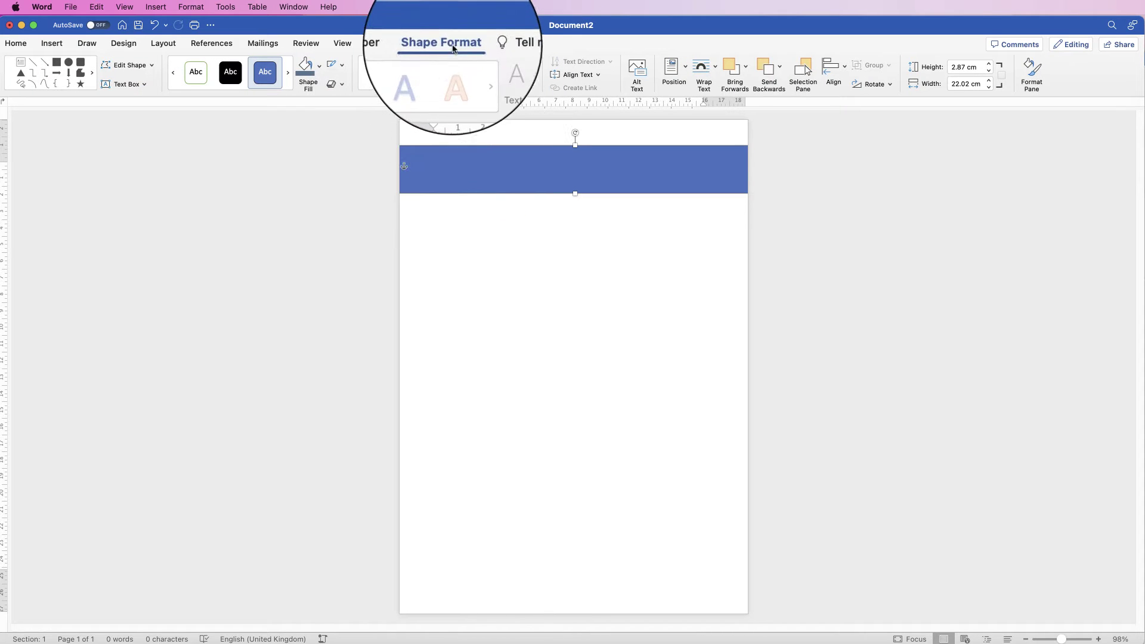
click(344, 69)
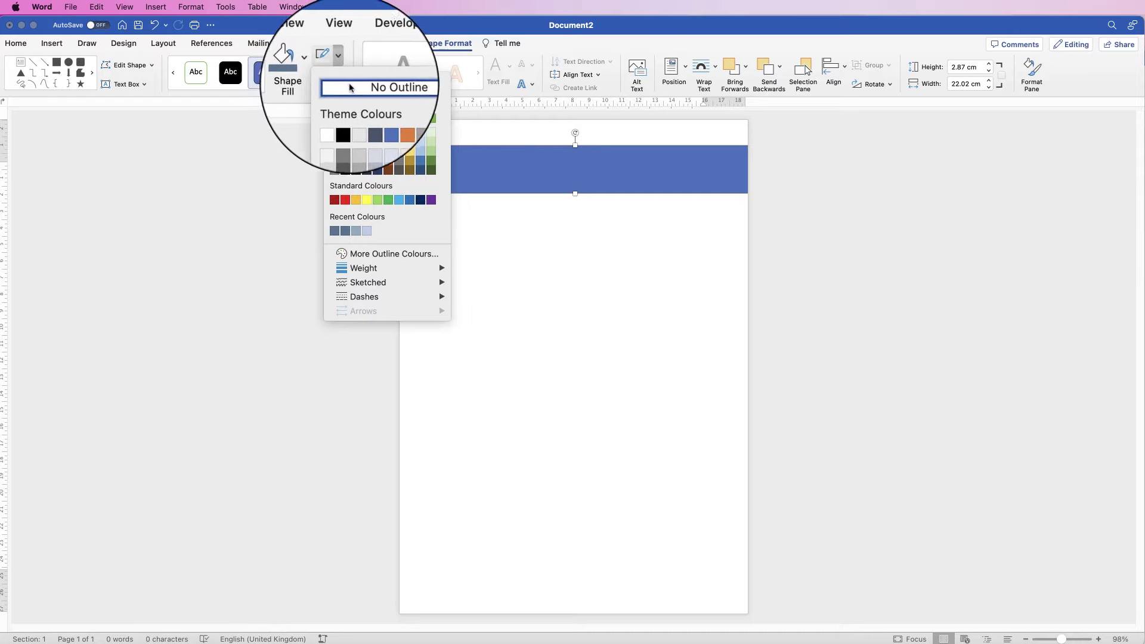
click(376, 88)
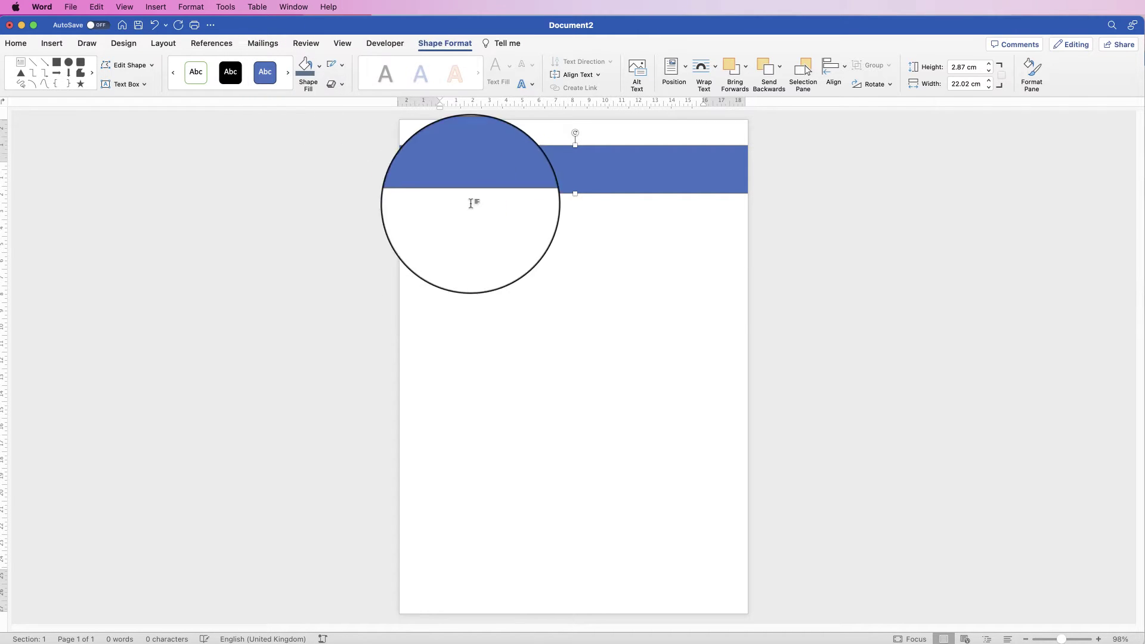
click(524, 212)
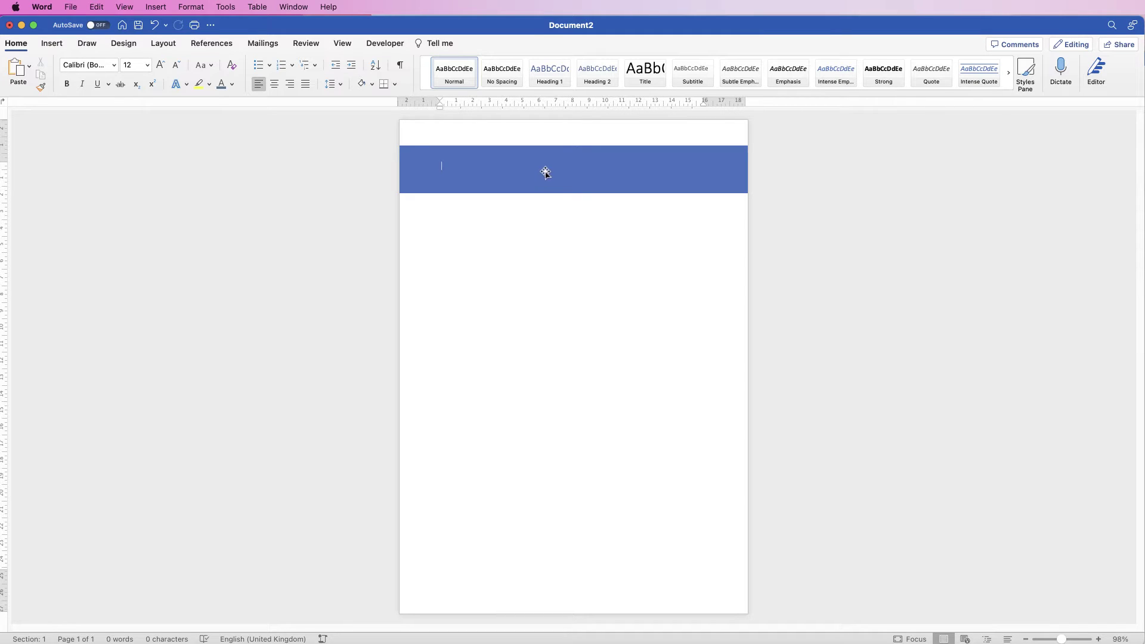
Duplicate the rectangle down the page, placing one copy near the page's lower edge and rotating another into a full-height vertical column.
click(545, 171)
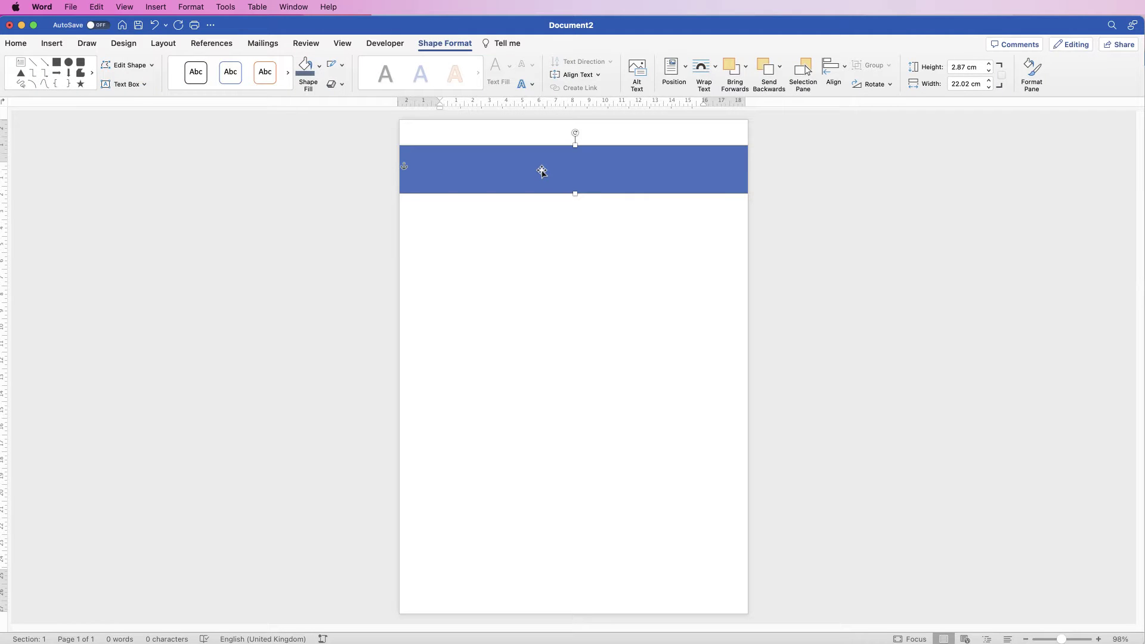
drag(547, 165, 547, 318)
drag(547, 319, 608, 414)
drag(683, 411, 467, 549)
drag(569, 332, 460, 430)
drag(464, 254, 464, 114)
Position the remaining copy below the header banner, starting right of the column, and reduce its height to about 1.27 cm.
click(556, 243)
drag(441, 256, 578, 242)
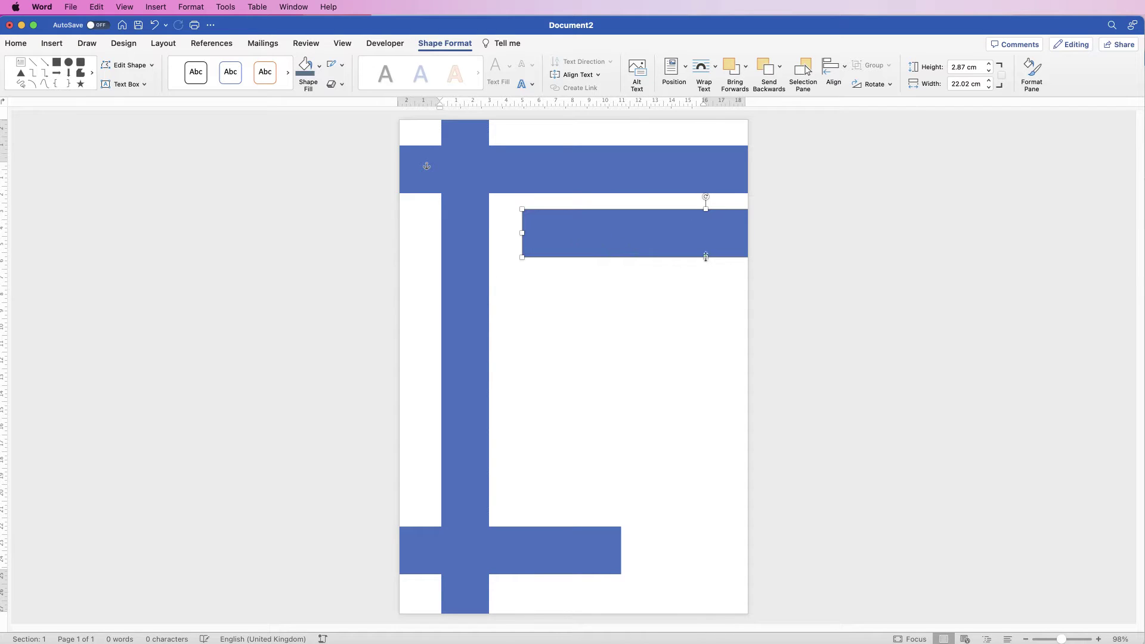
drag(705, 257, 680, 232)
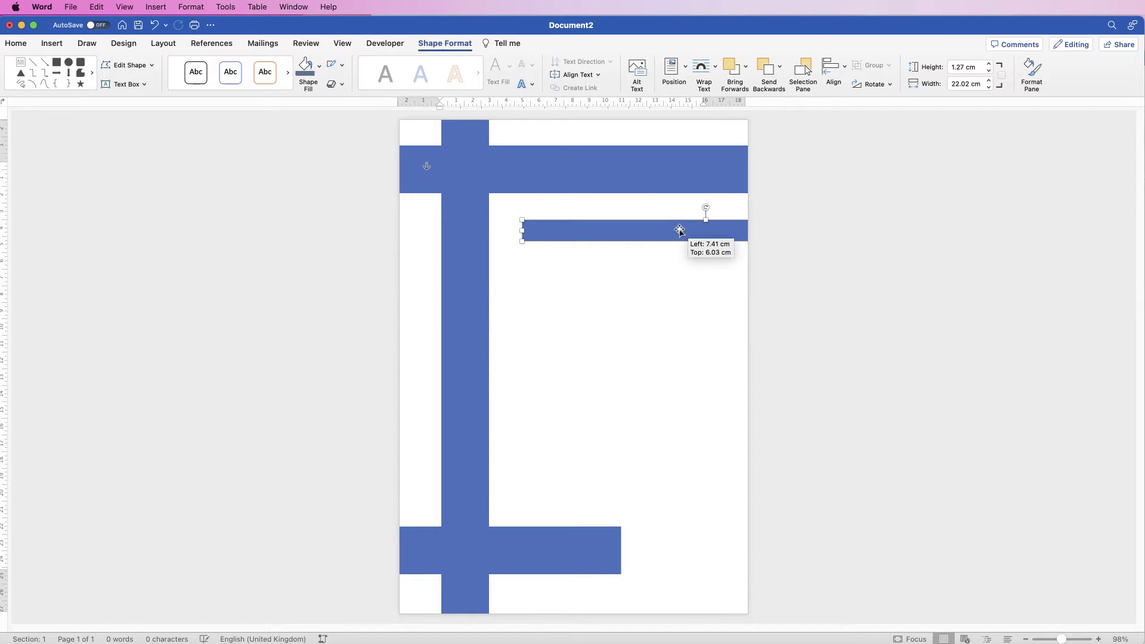
Extend the header banner downwards and widen the vertical column on both sides to about 5.52 cm.
click(641, 173)
drag(576, 195, 575, 215)
click(464, 295)
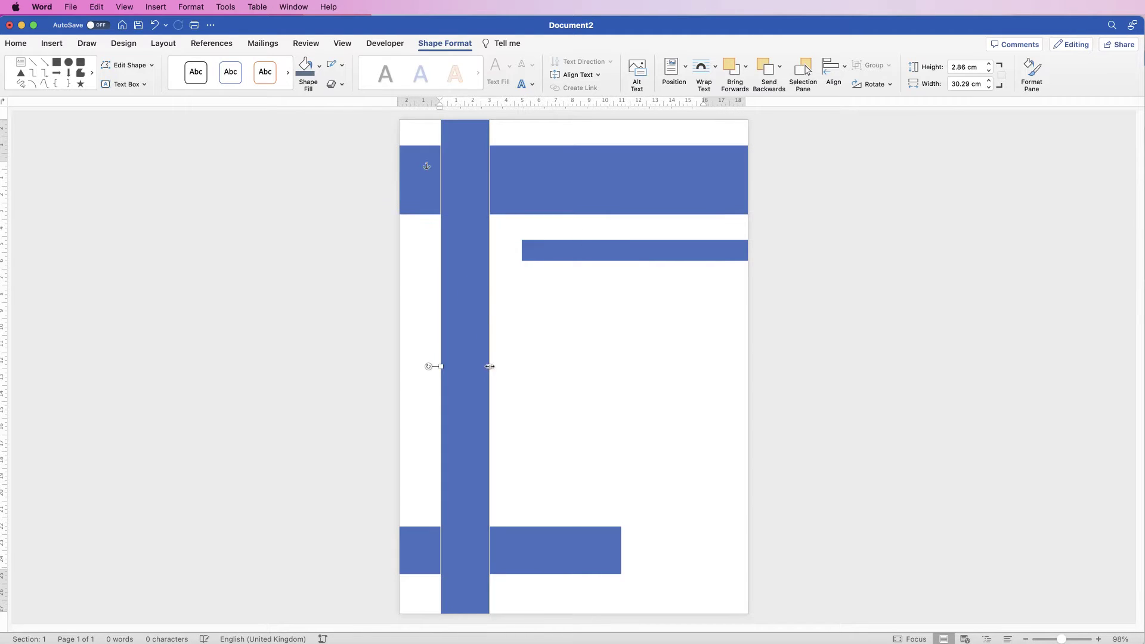
drag(490, 366, 512, 366)
drag(441, 366, 419, 367)
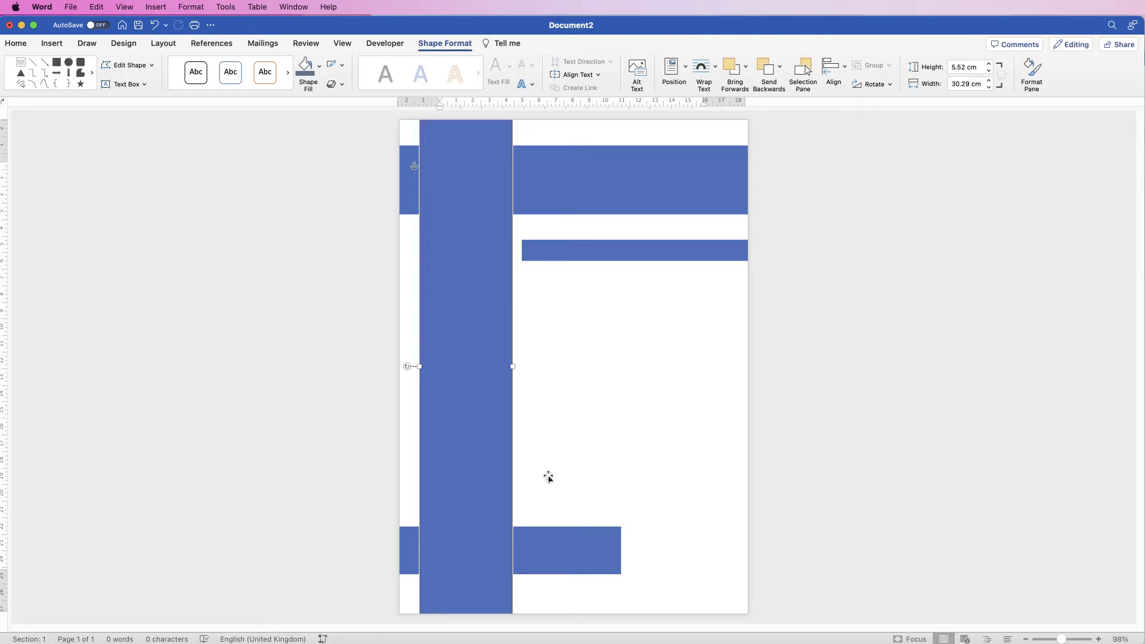
Stretch the lower banner to the page's right edge, about 21.81 cm wide, and increase its height upwards and downwards.
click(578, 556)
drag(620, 551, 751, 550)
drag(573, 527, 573, 511)
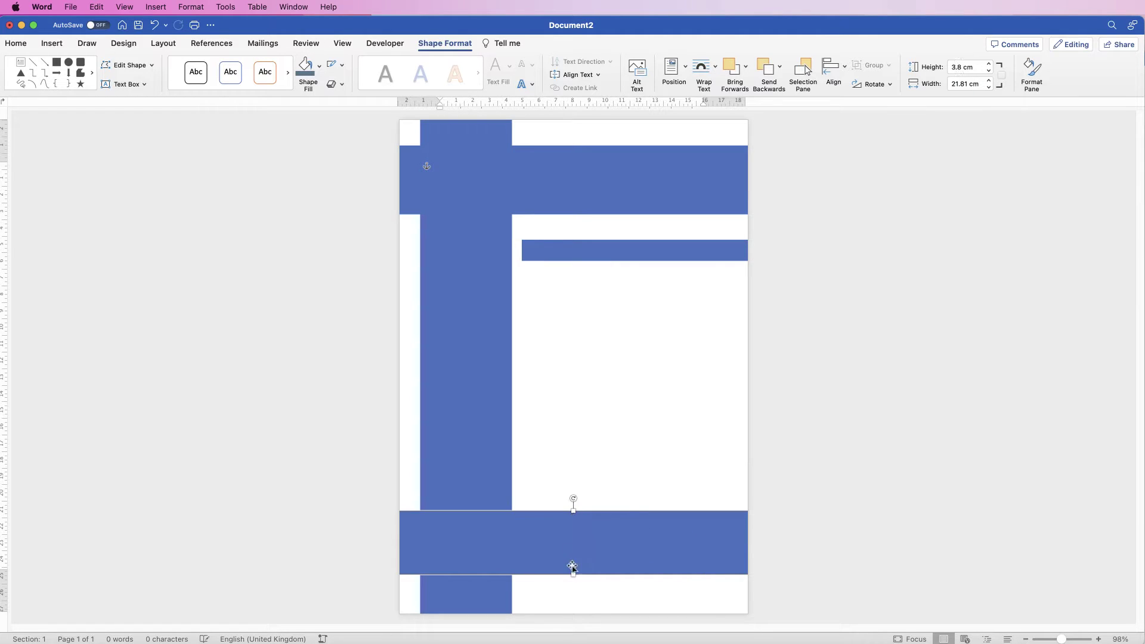
drag(573, 575, 571, 584)
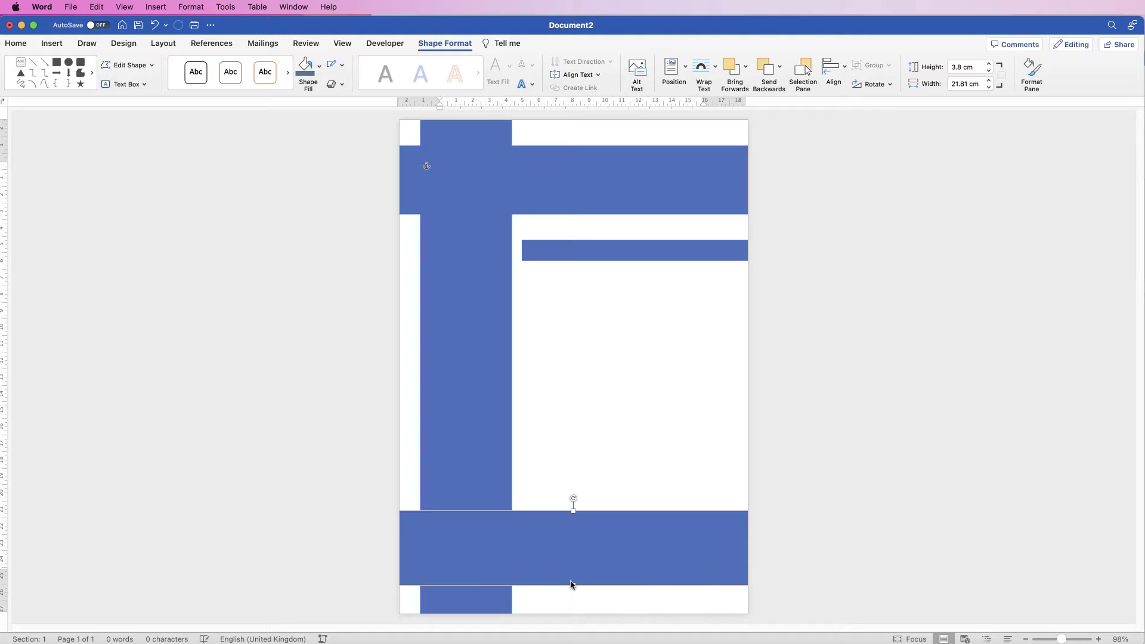
click(560, 321)
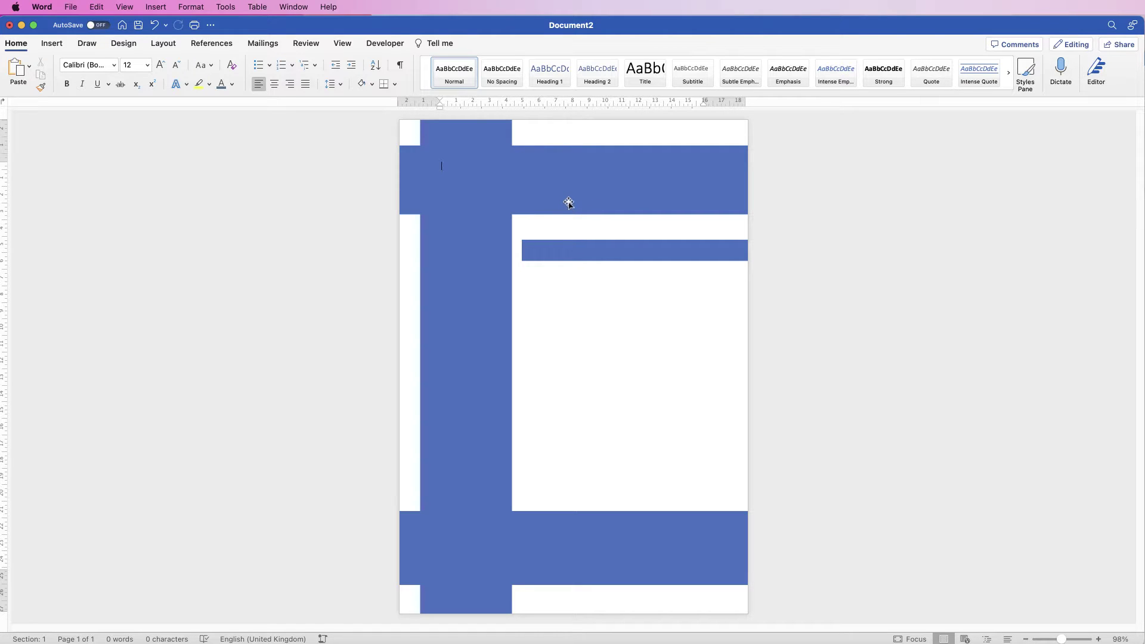
Search the stock images for "business" and insert the photo of three colleagues working at a laptop.
click(51, 43)
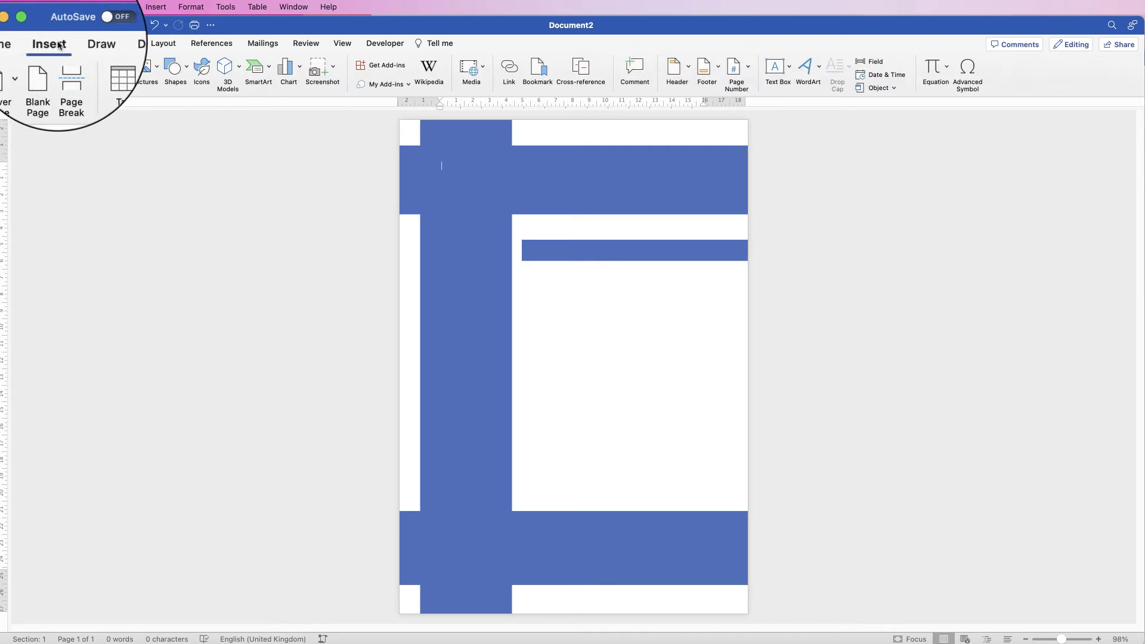
click(156, 68)
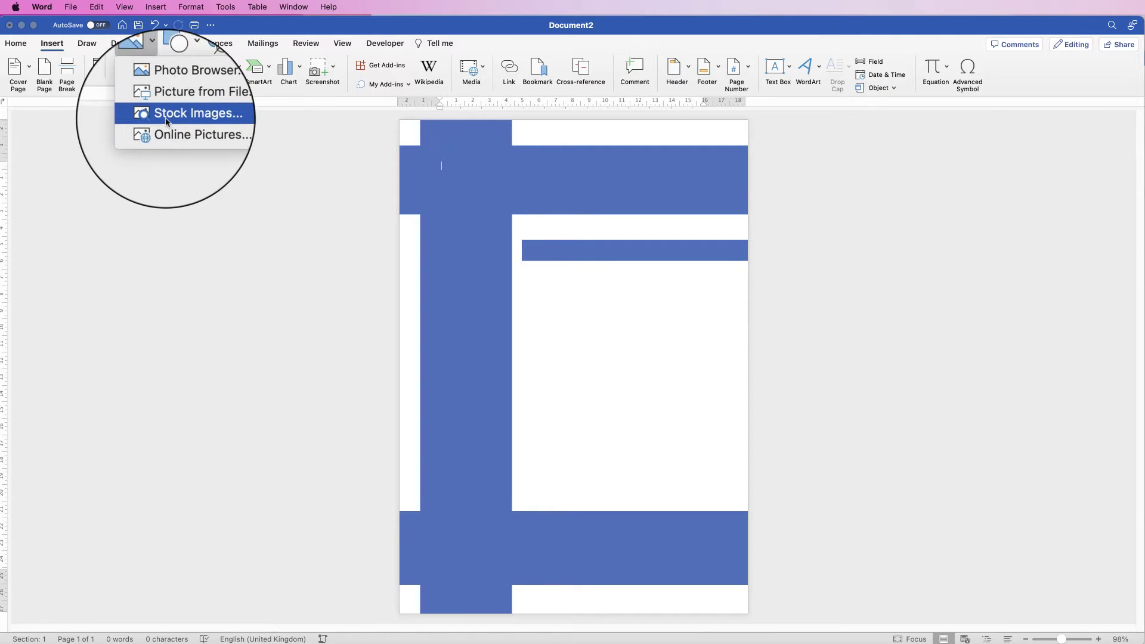
click(169, 119)
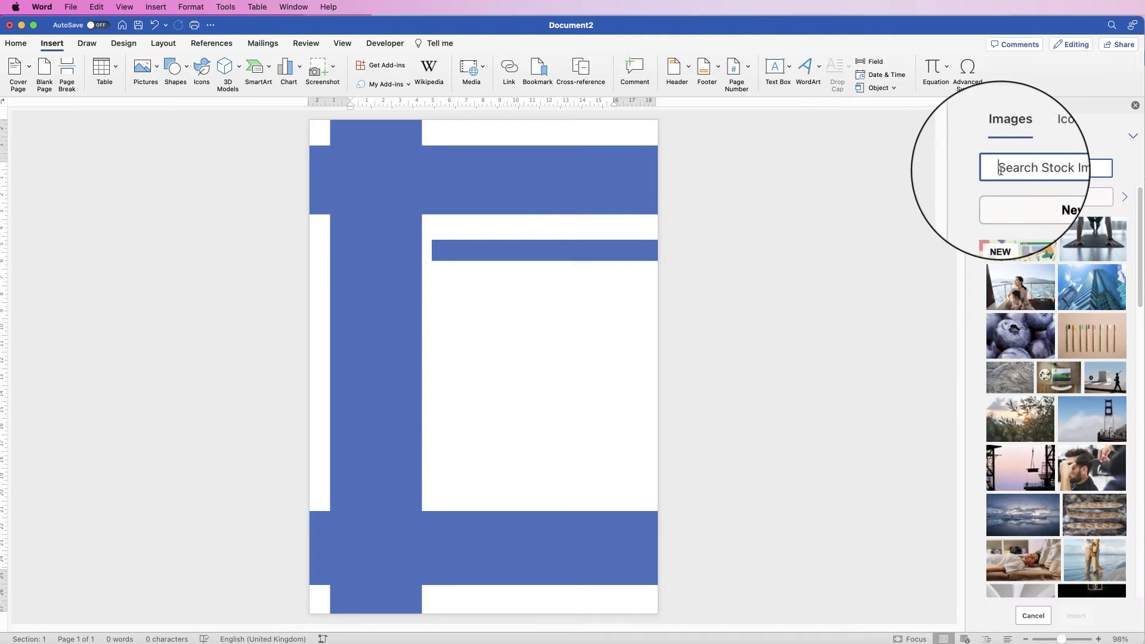
click(1017, 169)
text(b)
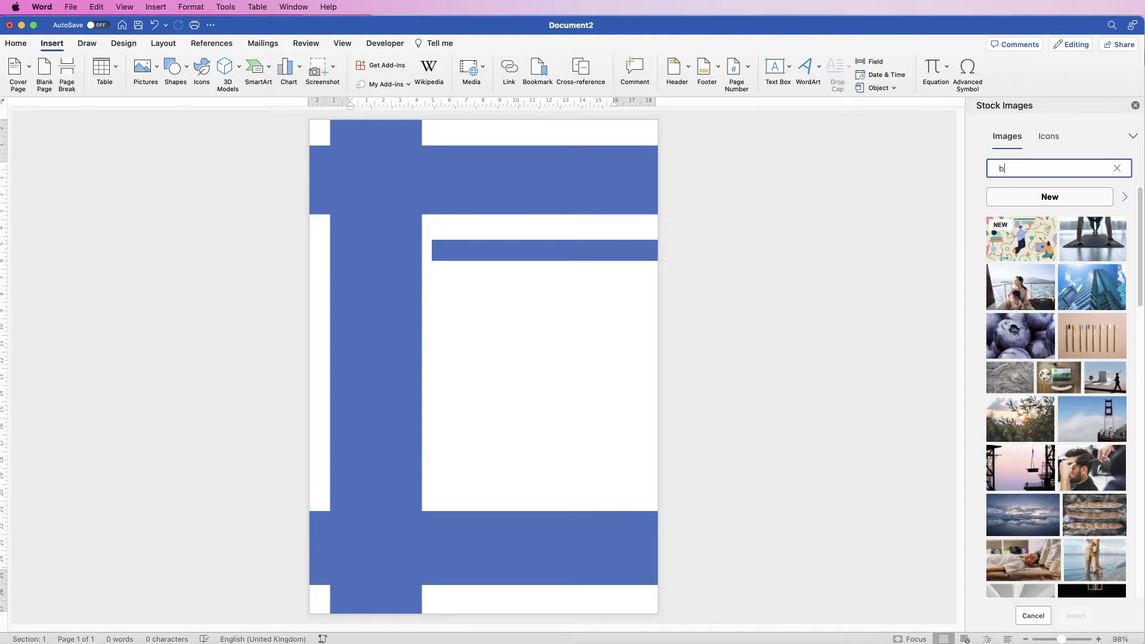
text(usiness)
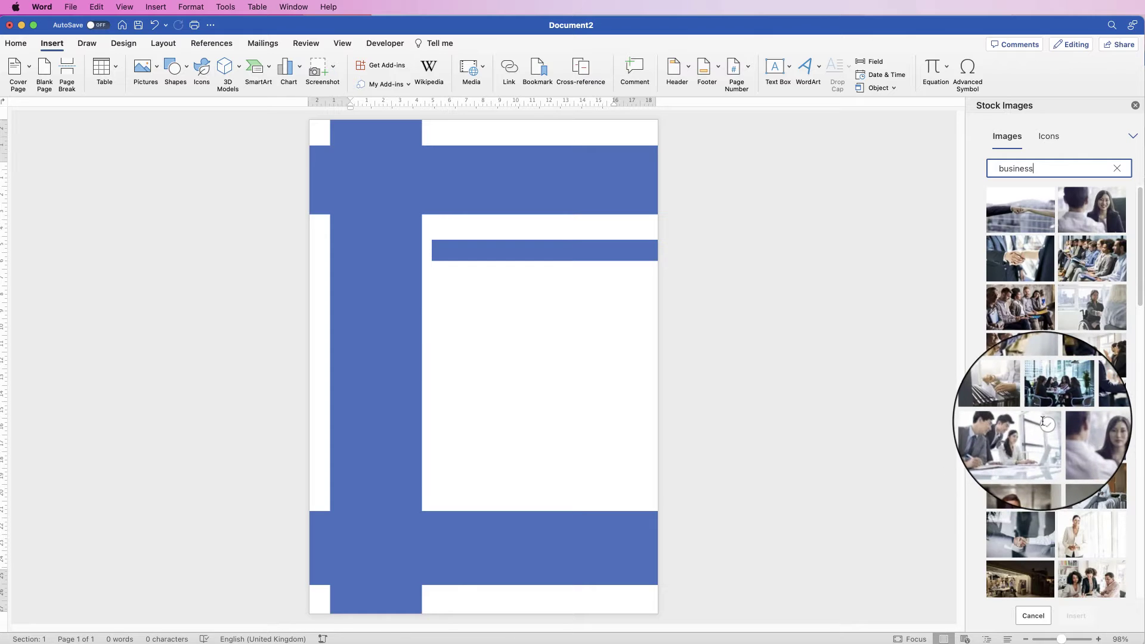
click(1048, 426)
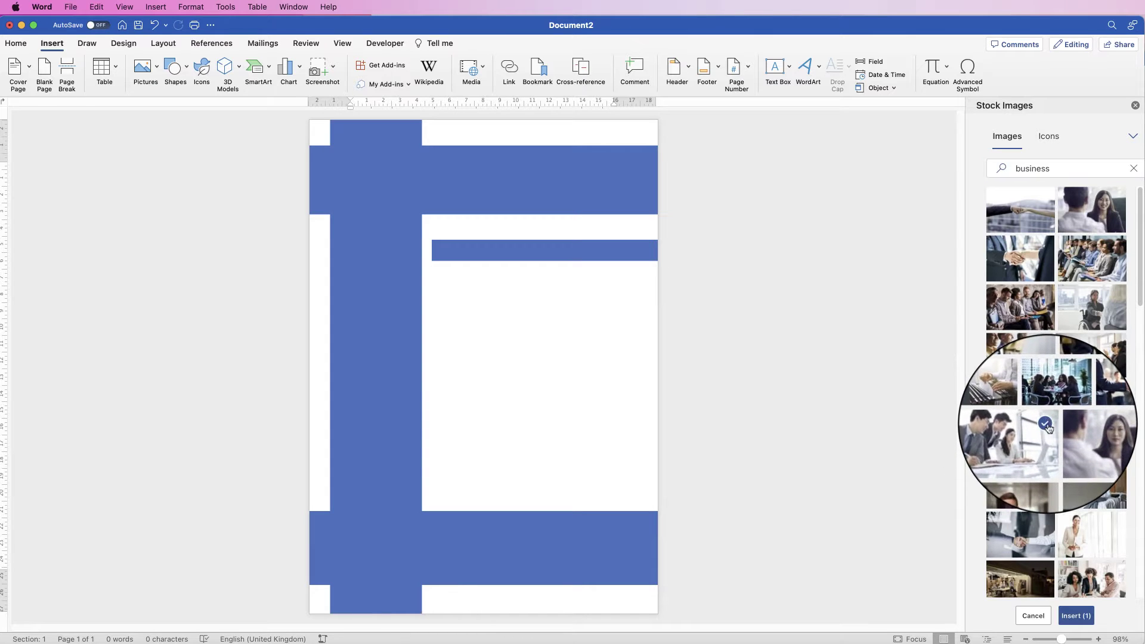
click(1075, 615)
Set the photo's text wrapping to In Front of Text and enlarge it across the page's upper part to about 21.17 × 14.11 cm.
drag(458, 199, 471, 291)
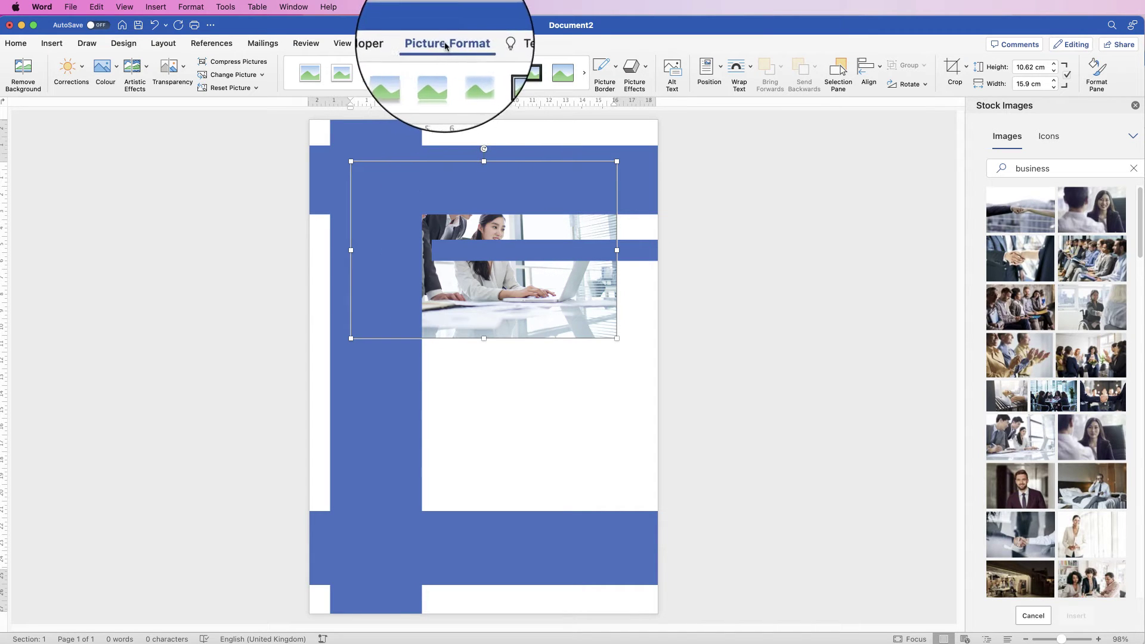
click(752, 69)
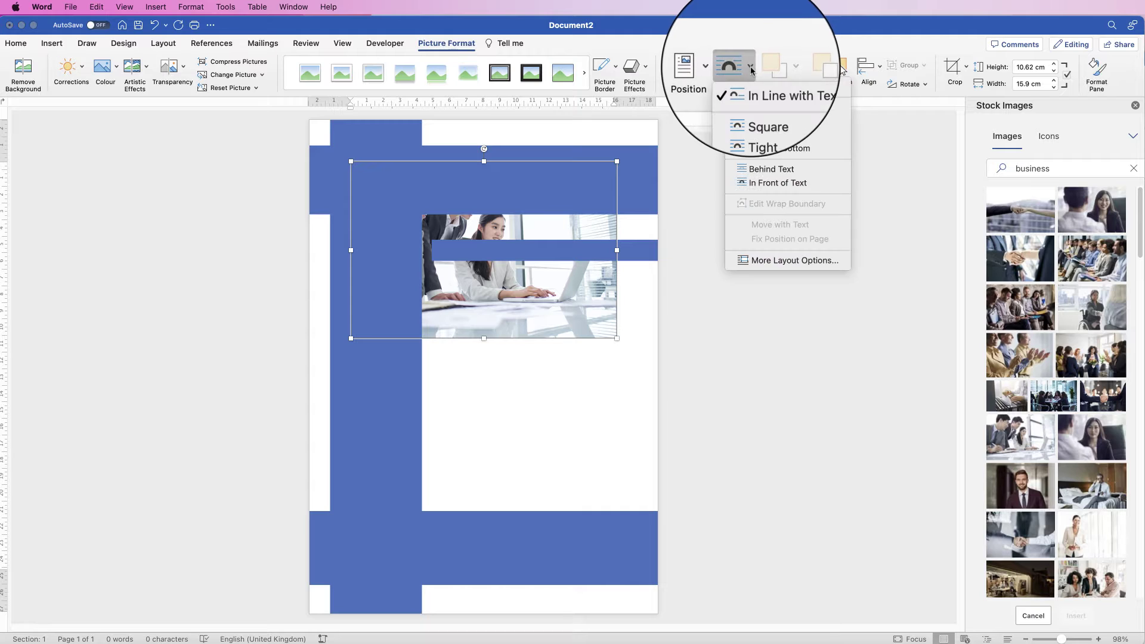
click(758, 182)
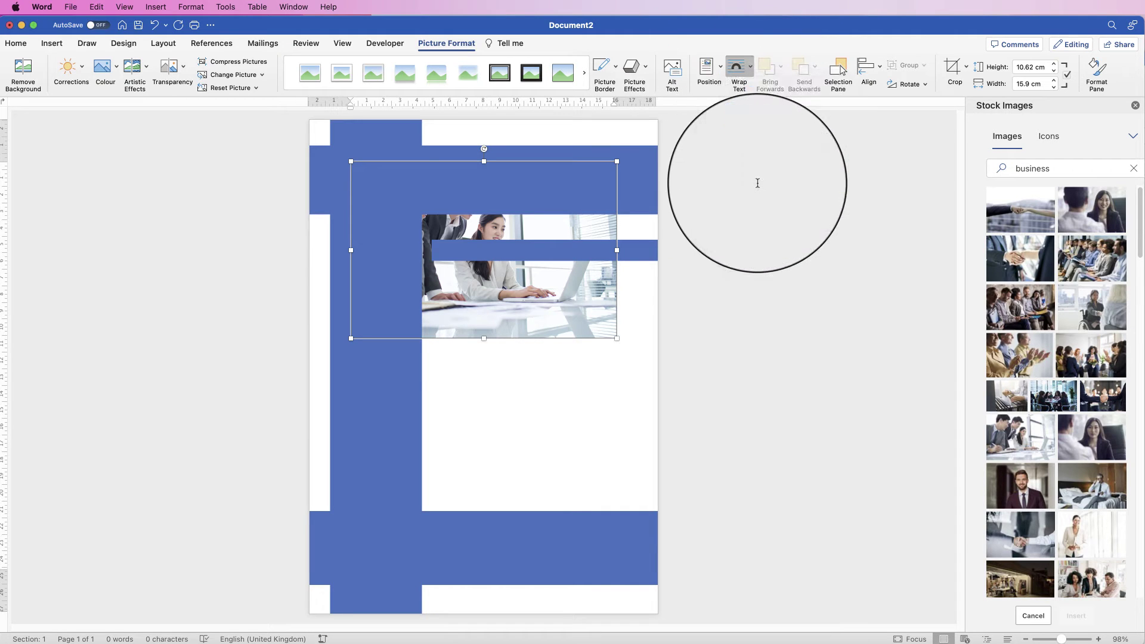
drag(484, 276, 436, 290)
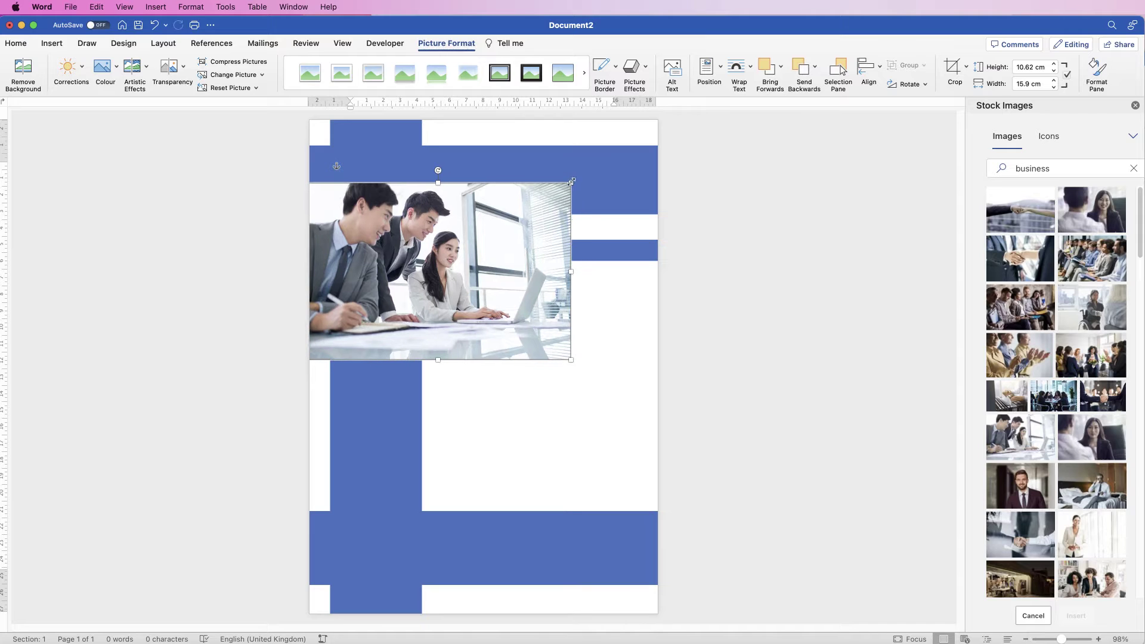
drag(571, 181, 537, 183)
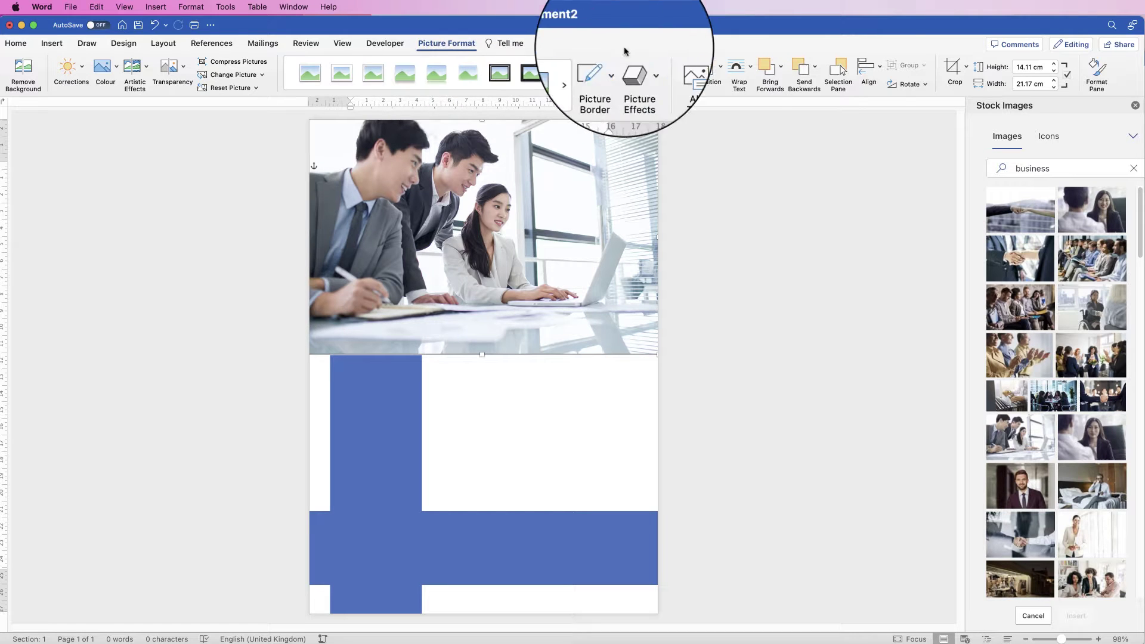
Crop the photo from its lower edge to a height of about 7.87 cm.
click(953, 69)
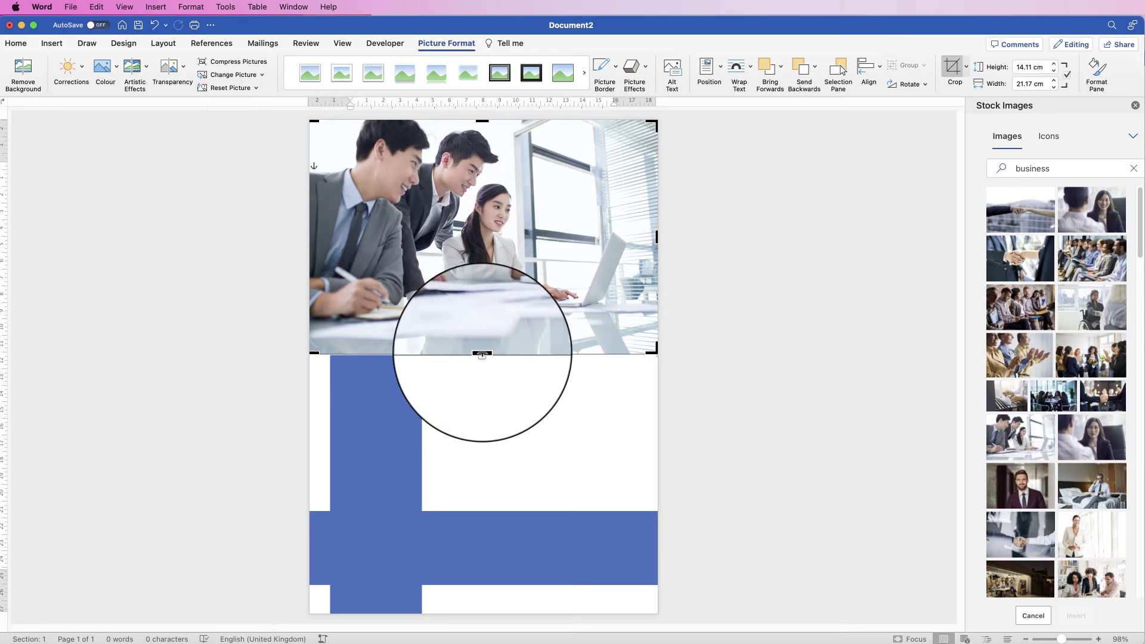
drag(481, 353, 501, 250)
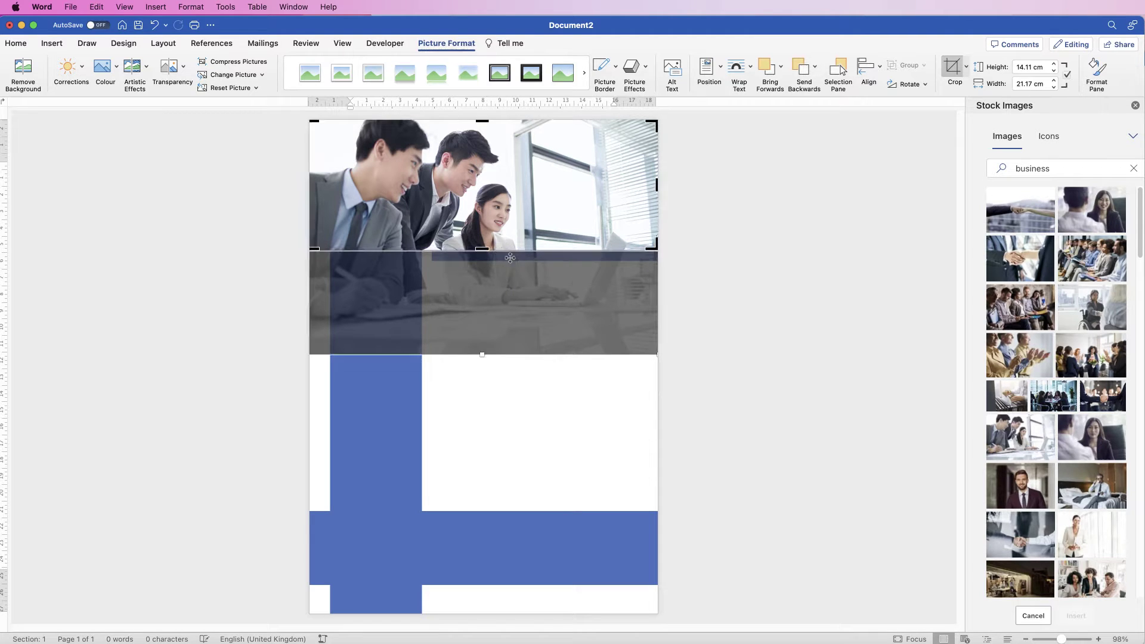
key(Escape)
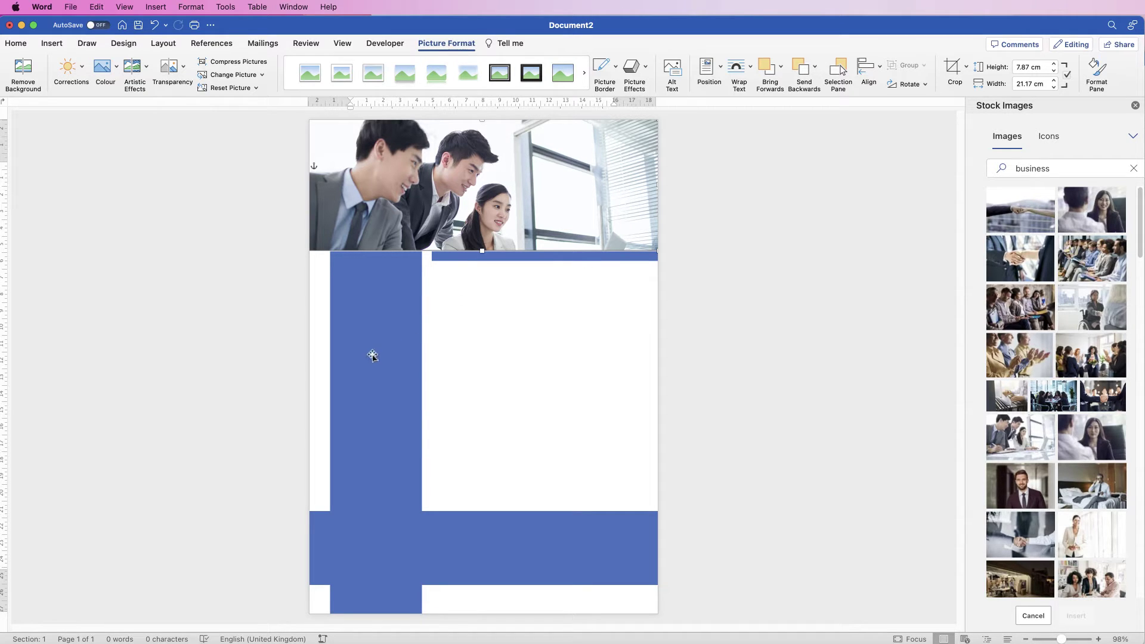
Fill the tall vertical rectangle with a custom slate blue sampled from the blue shirt of the leftmost man in the photo.
click(379, 304)
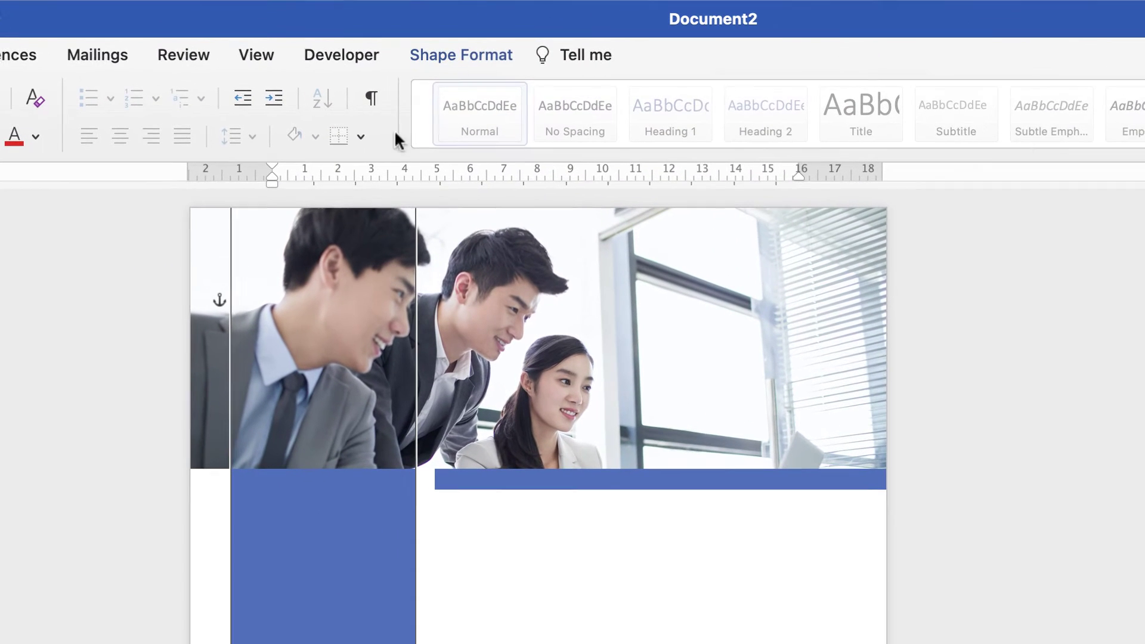
click(456, 54)
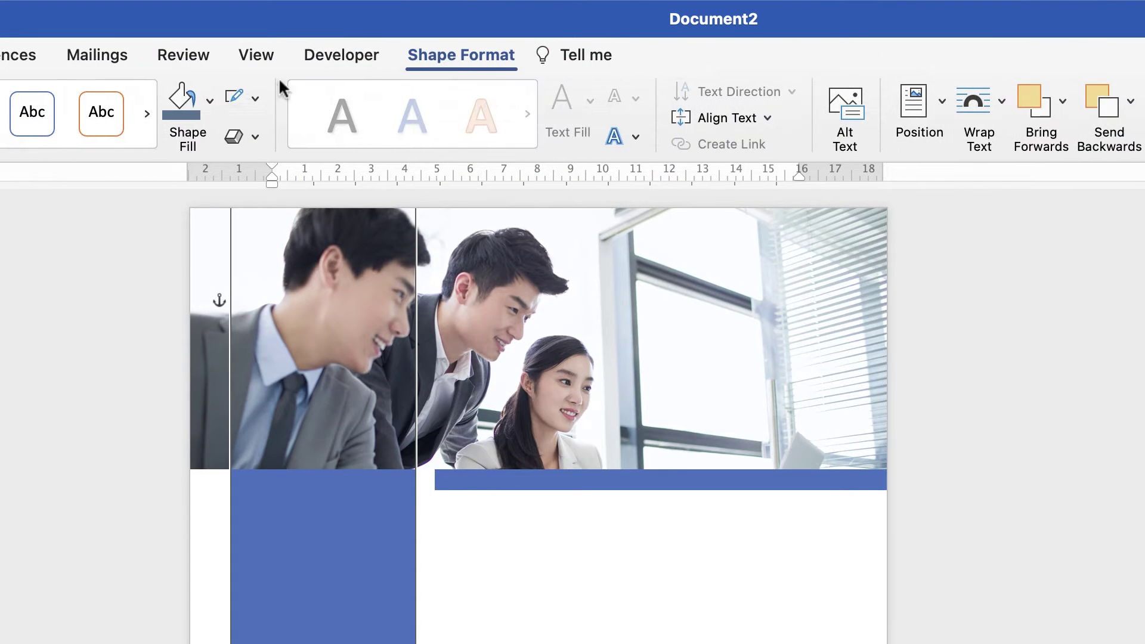
click(209, 103)
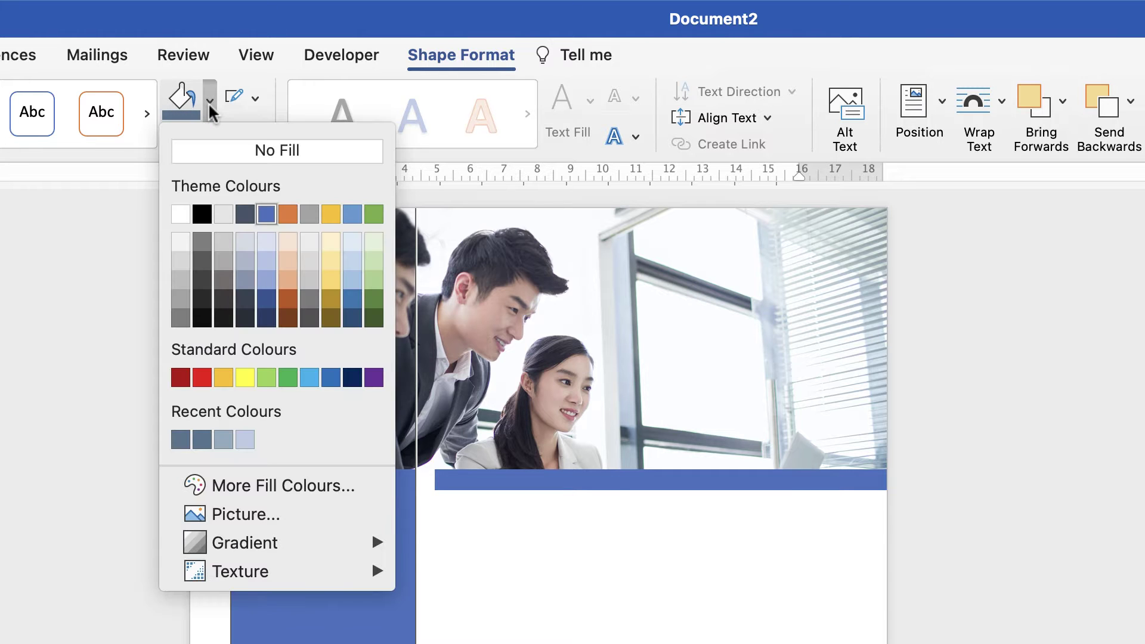
click(267, 485)
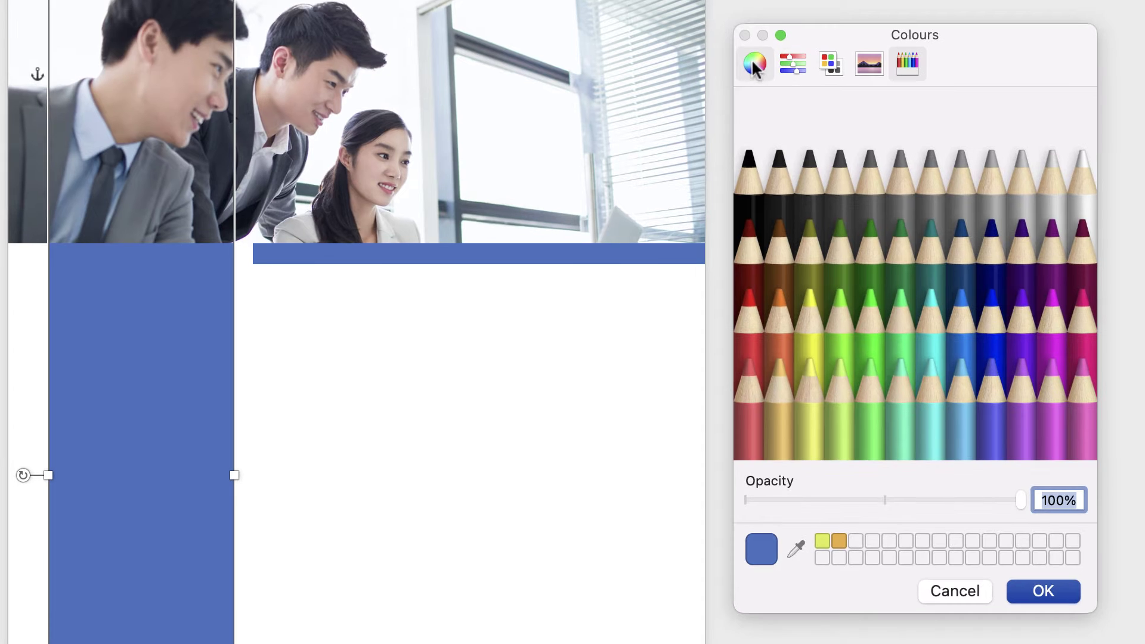
click(754, 63)
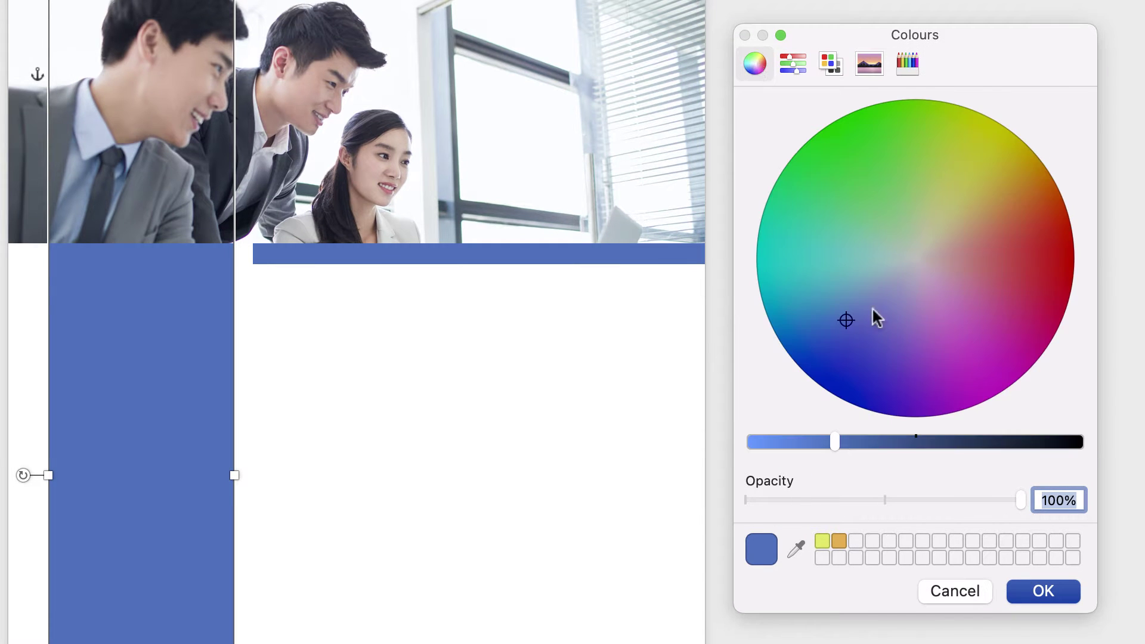
mouse_move(841, 317)
mouse_down()
mouse_move(821, 287)
mouse_move(897, 320)
mouse_move(905, 340)
mouse_move(851, 288)
mouse_move(813, 327)
mouse_move(840, 301)
mouse_up()
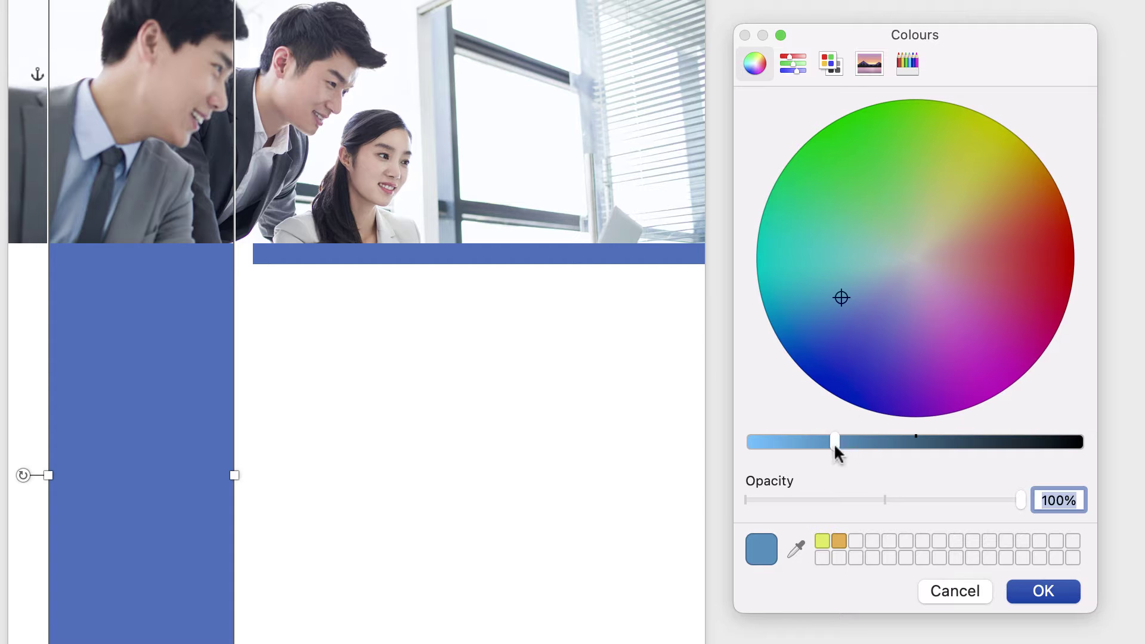
drag(832, 441, 869, 444)
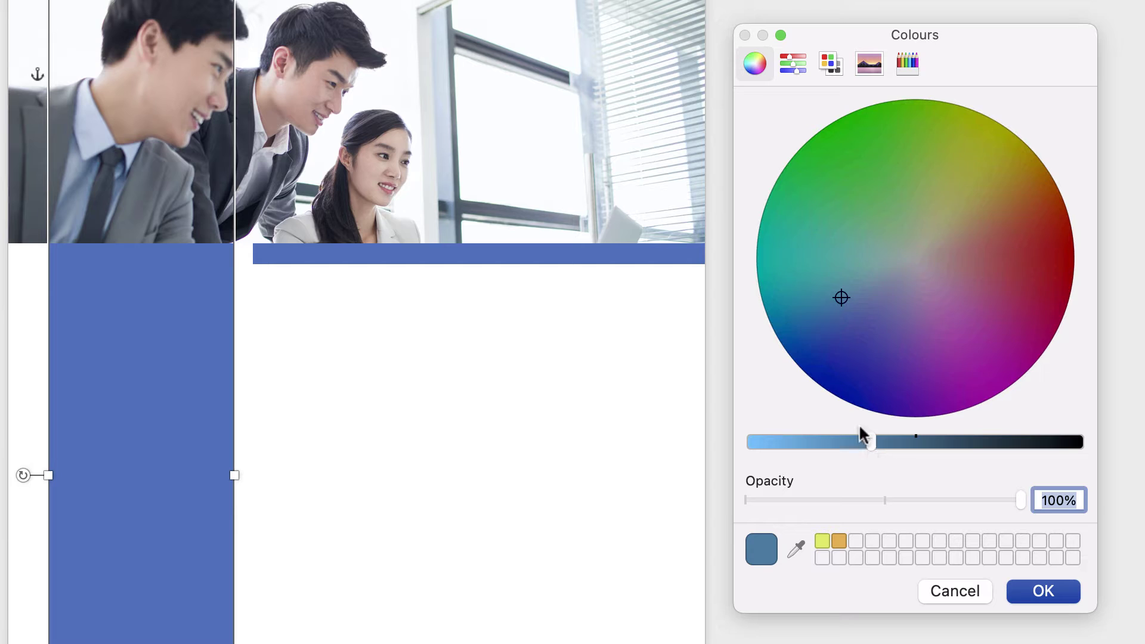
click(795, 547)
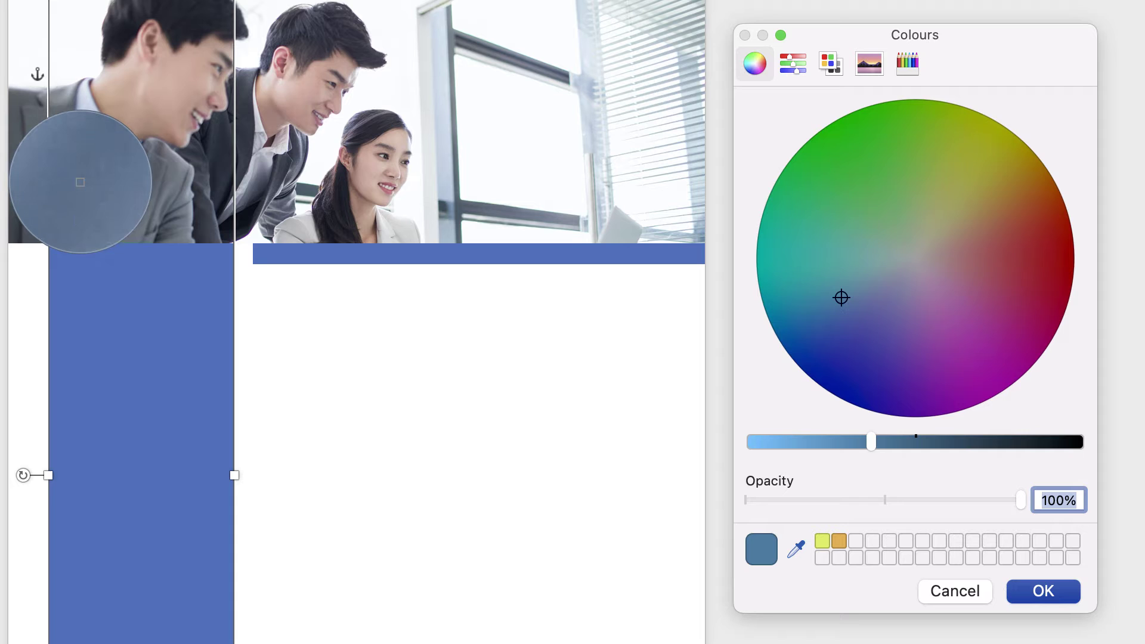
click(82, 183)
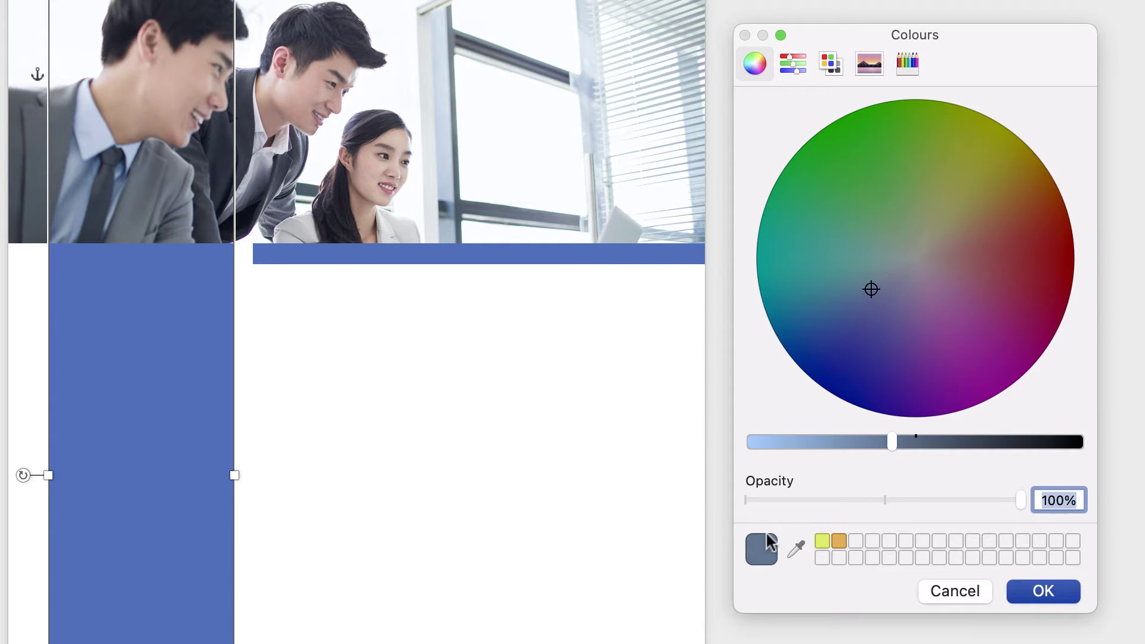
click(1033, 591)
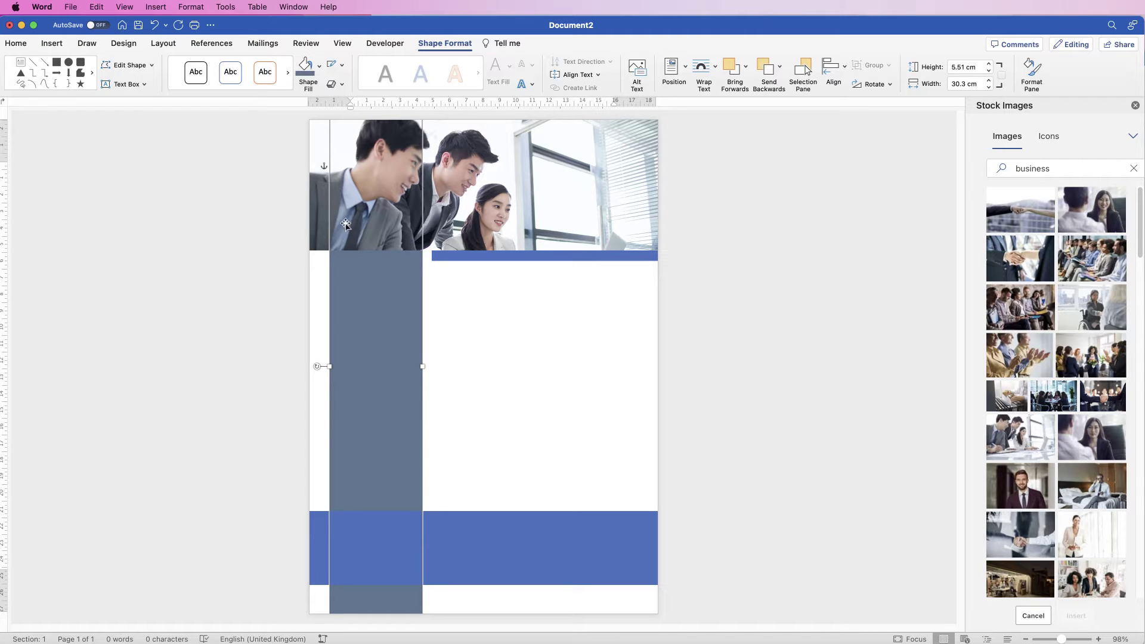
Fill the lower banner with the lighter grey-blue from the recent colours.
click(490, 562)
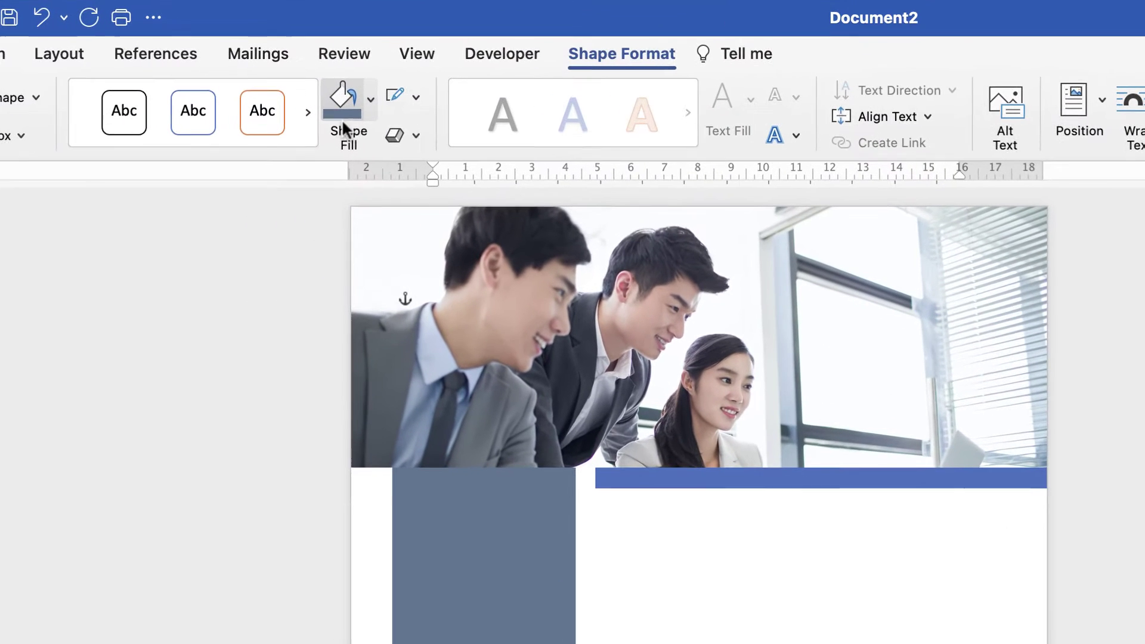
click(369, 100)
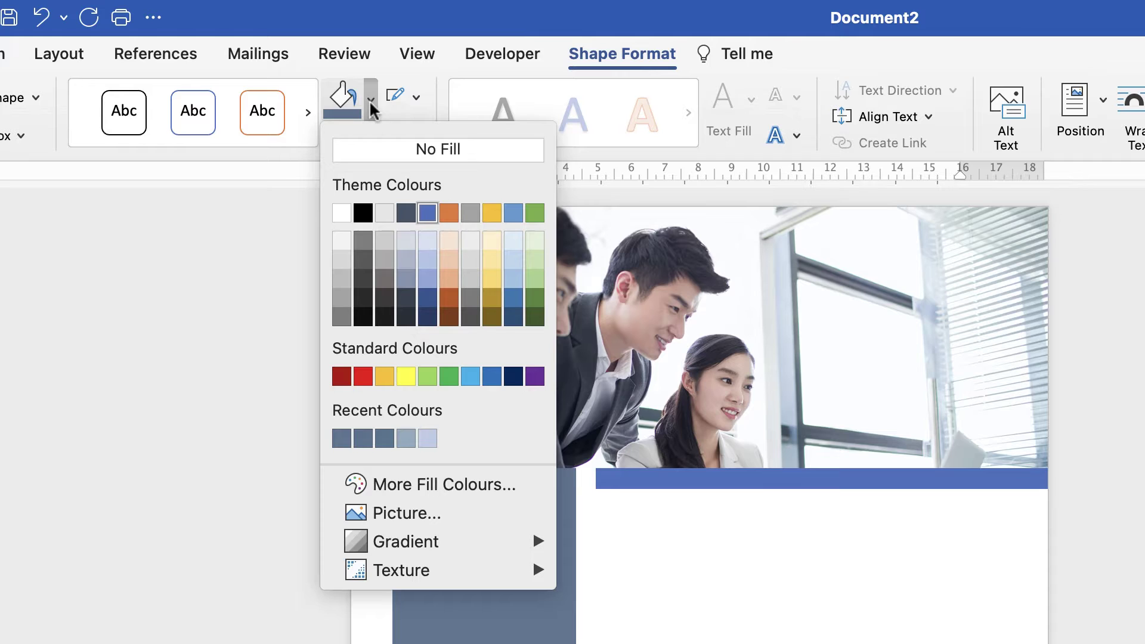
click(406, 438)
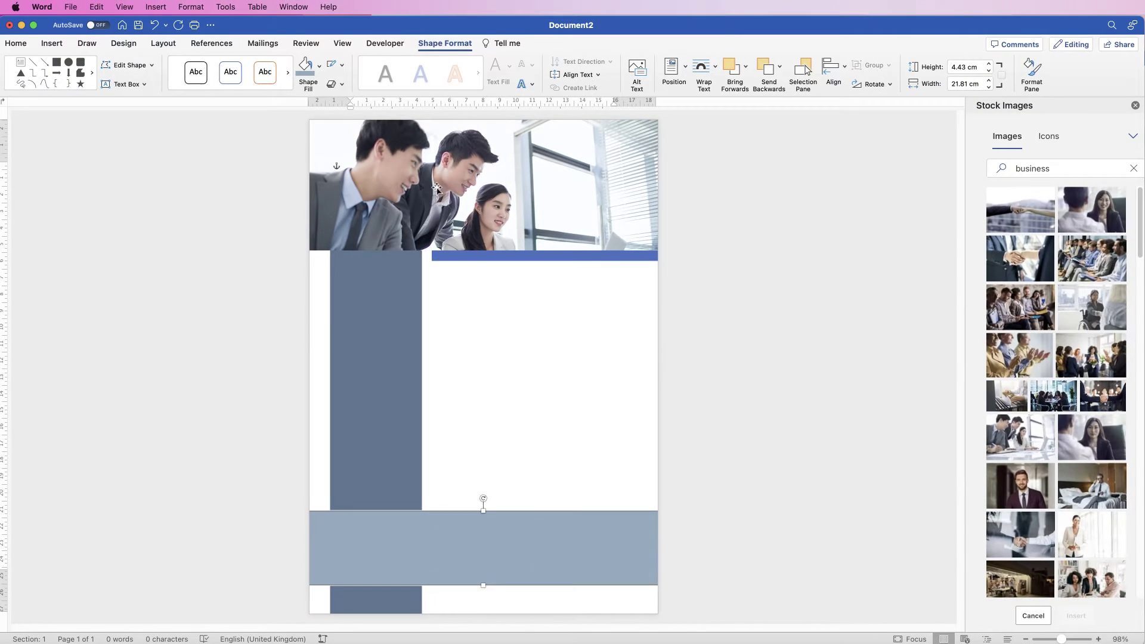
Move the photo down to about 10.5 cm from the top and fill the upper banner with the same light grey-blue.
drag(588, 367, 588, 524)
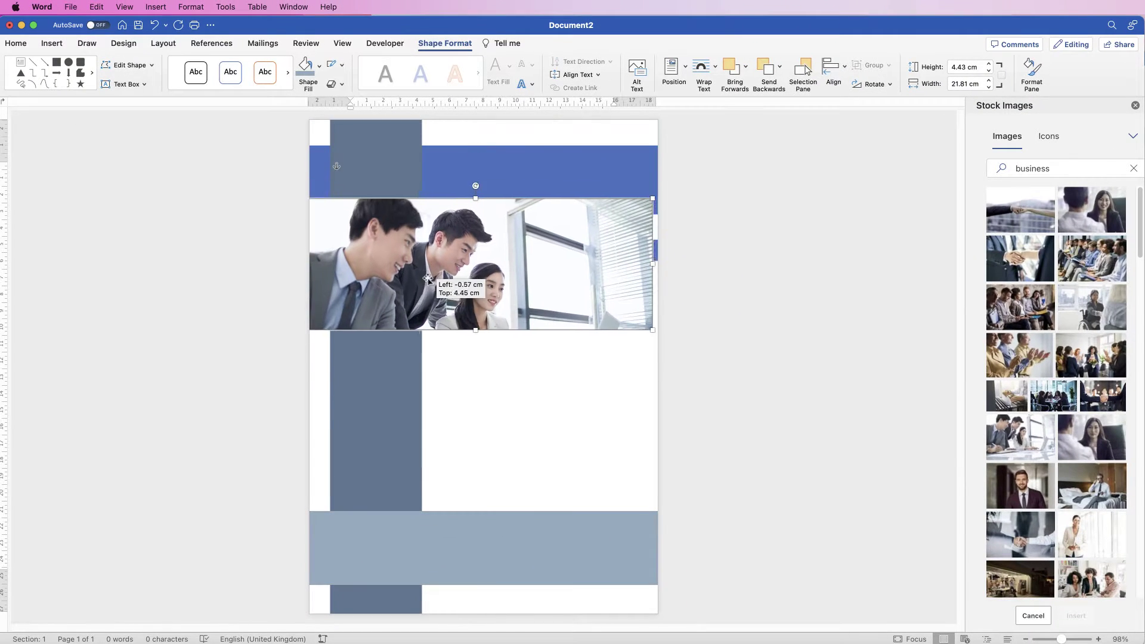
drag(428, 280, 435, 368)
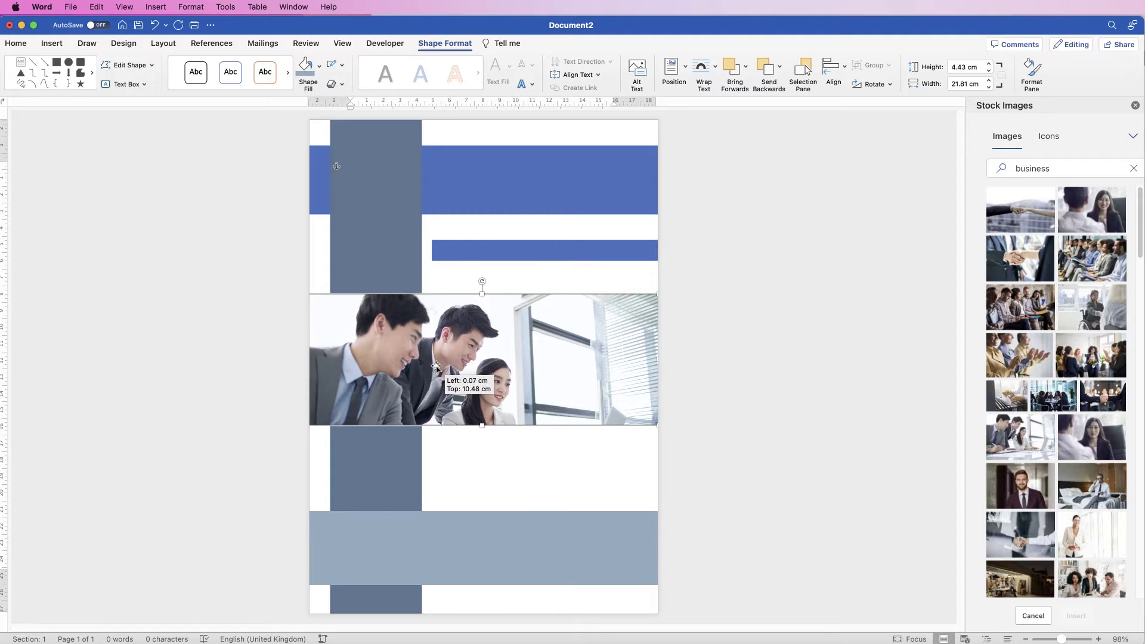
click(488, 181)
click(319, 69)
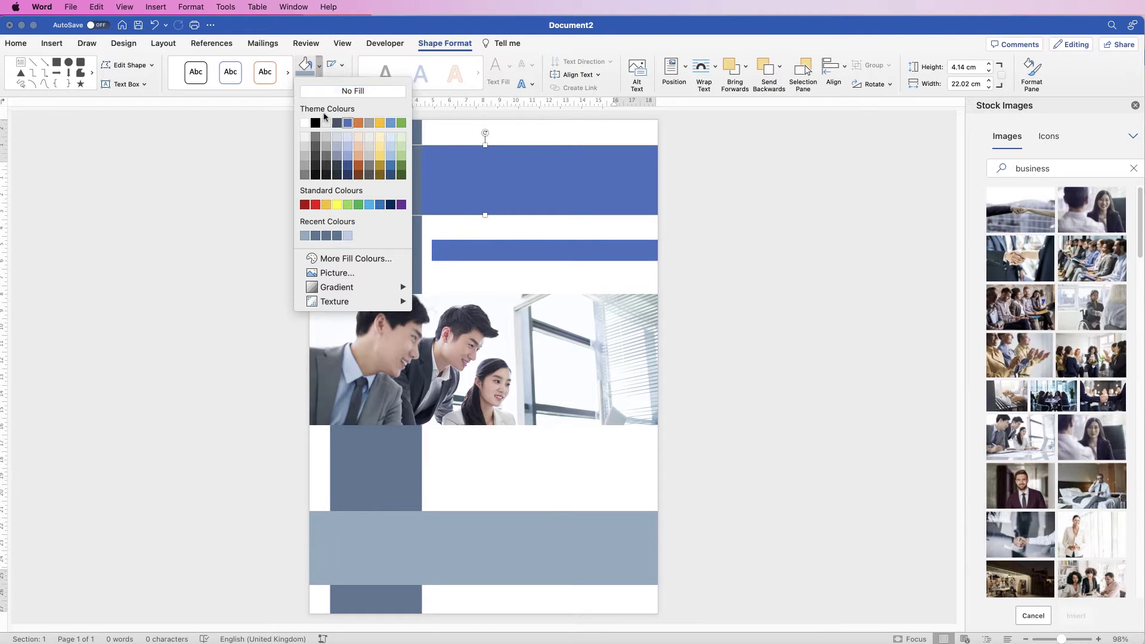
click(319, 69)
click(318, 69)
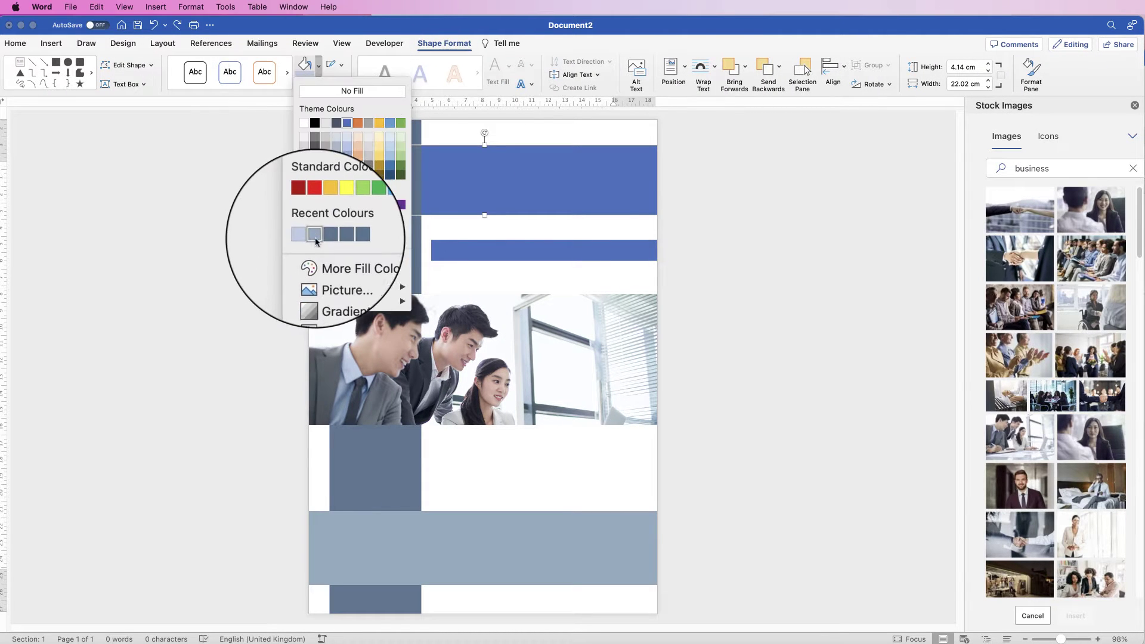
click(315, 237)
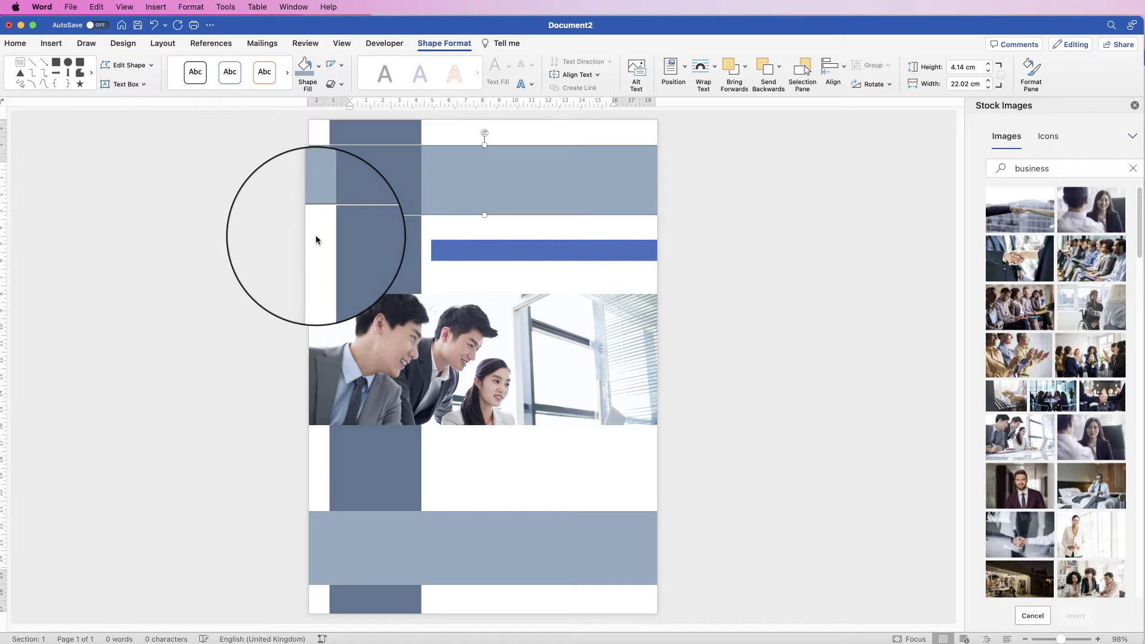
Fill the short bar with the same light grey-blue and move the photo back to the top of the page.
click(455, 249)
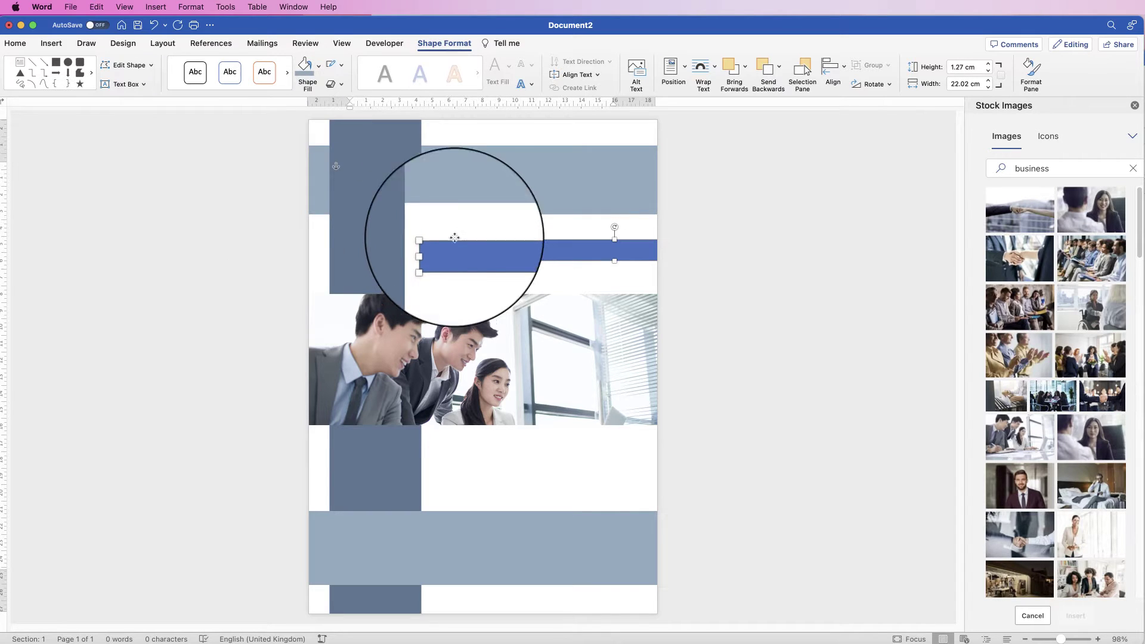
click(315, 70)
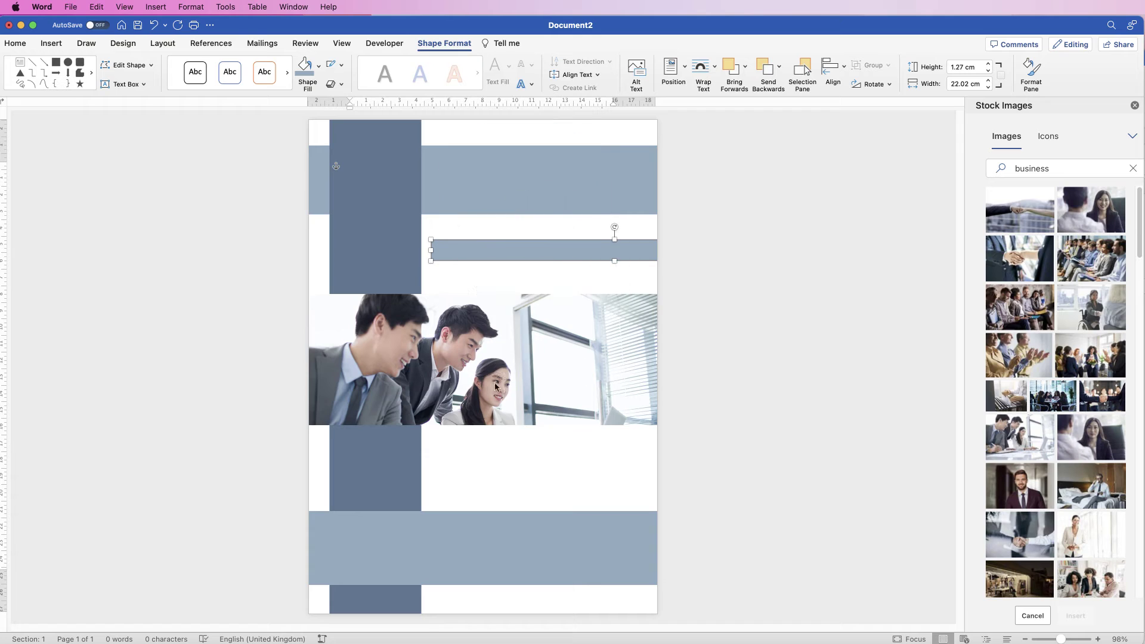
drag(495, 377, 499, 213)
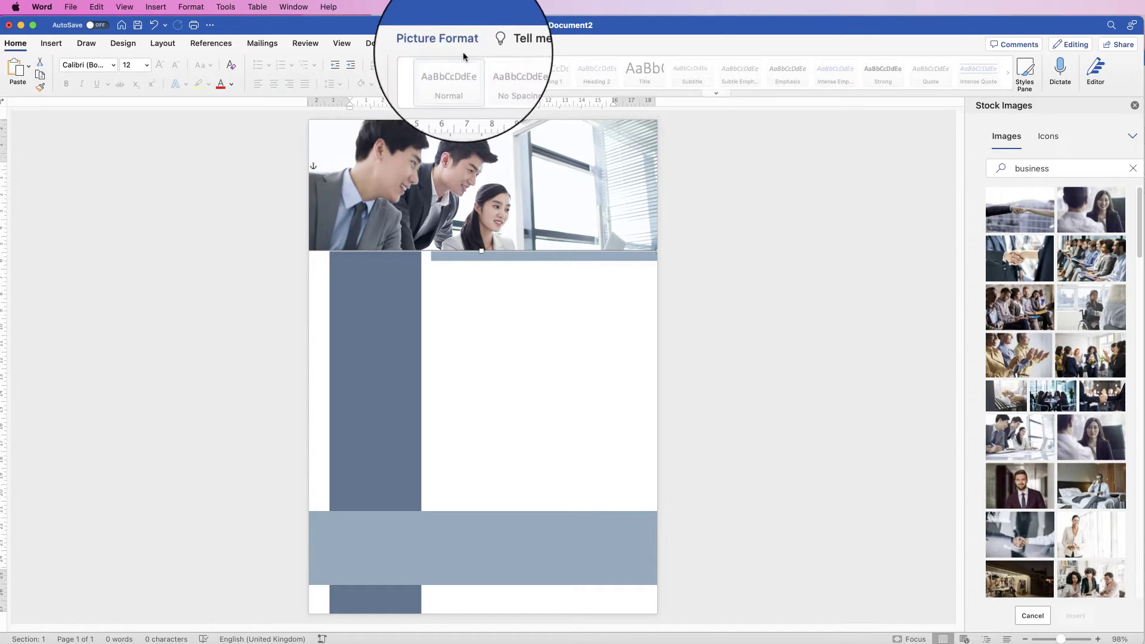
Apply a medium transparency preset to the photo and send it to the back, behind the rectangles.
click(446, 43)
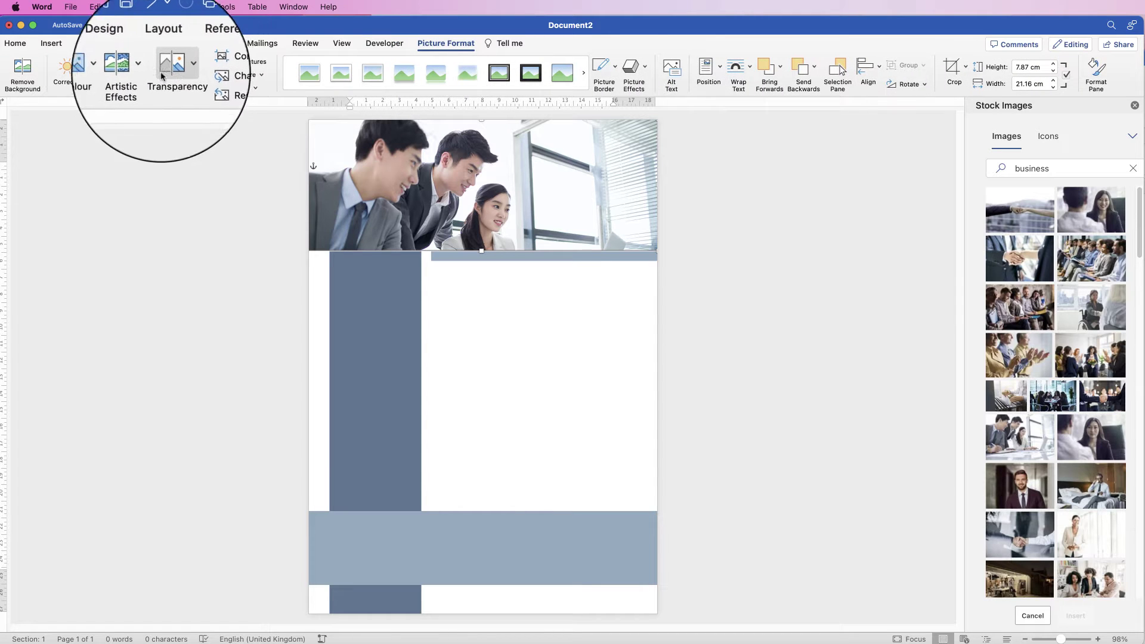
click(183, 67)
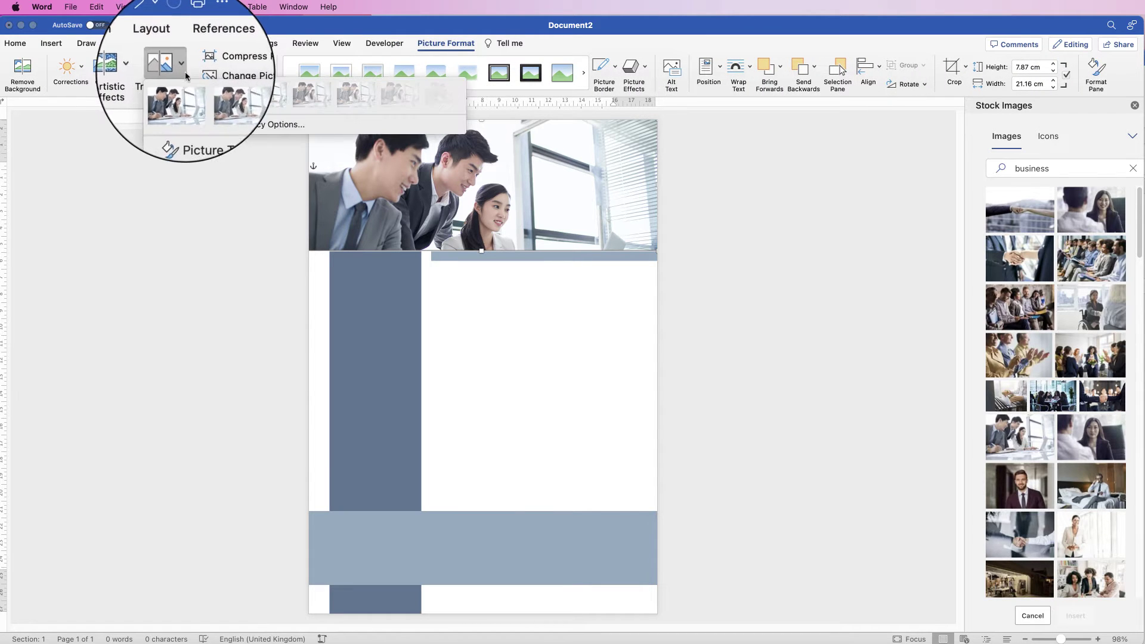
click(302, 99)
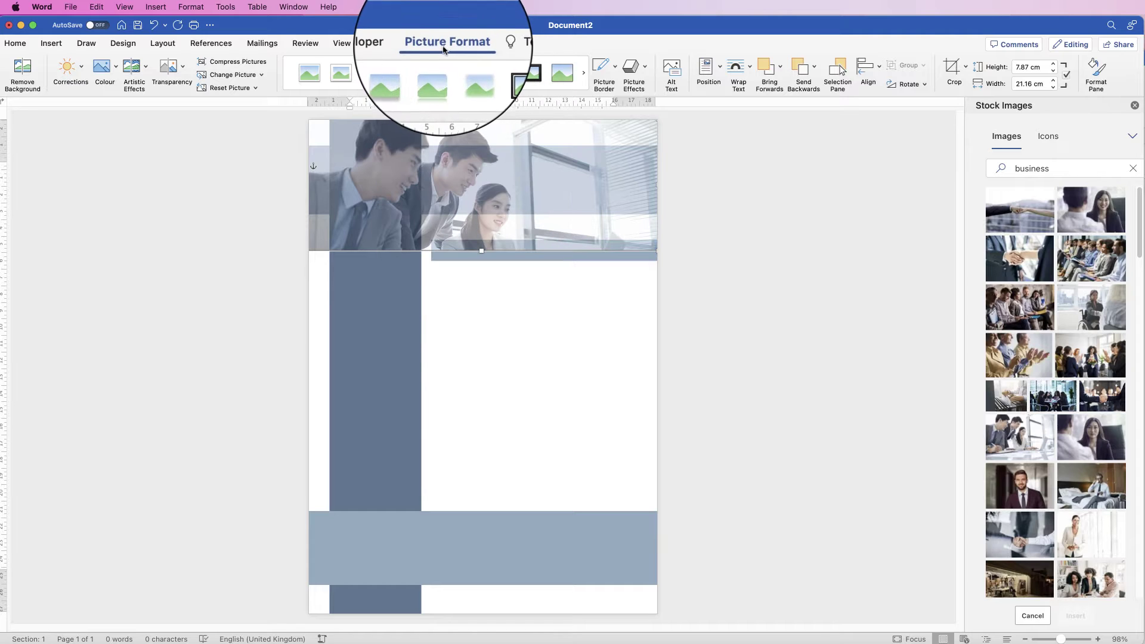
click(814, 67)
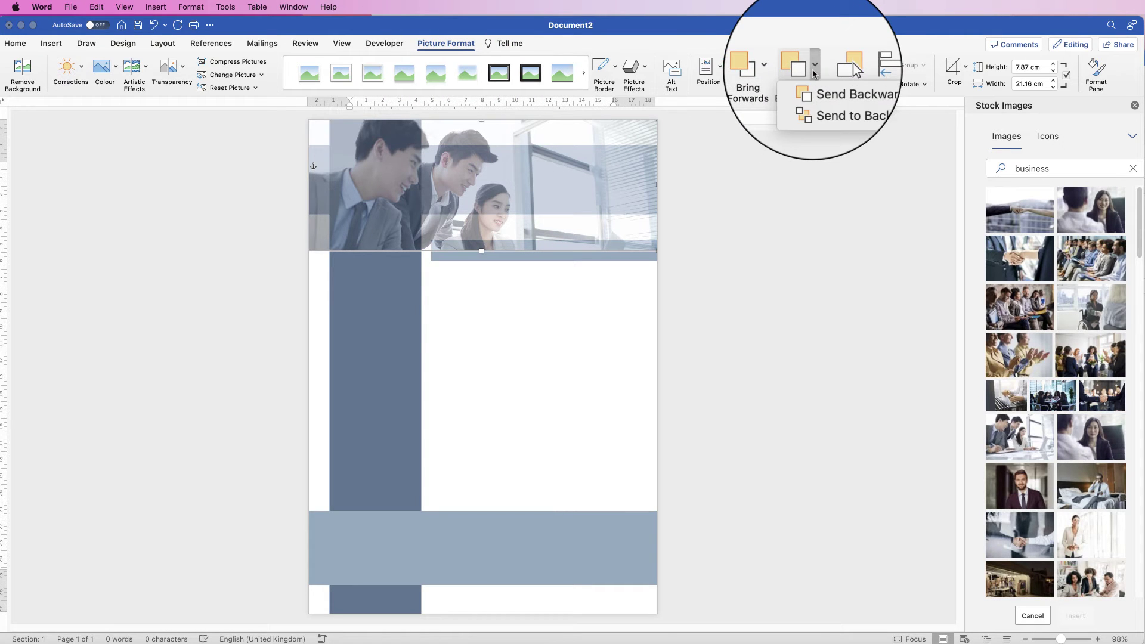
click(821, 103)
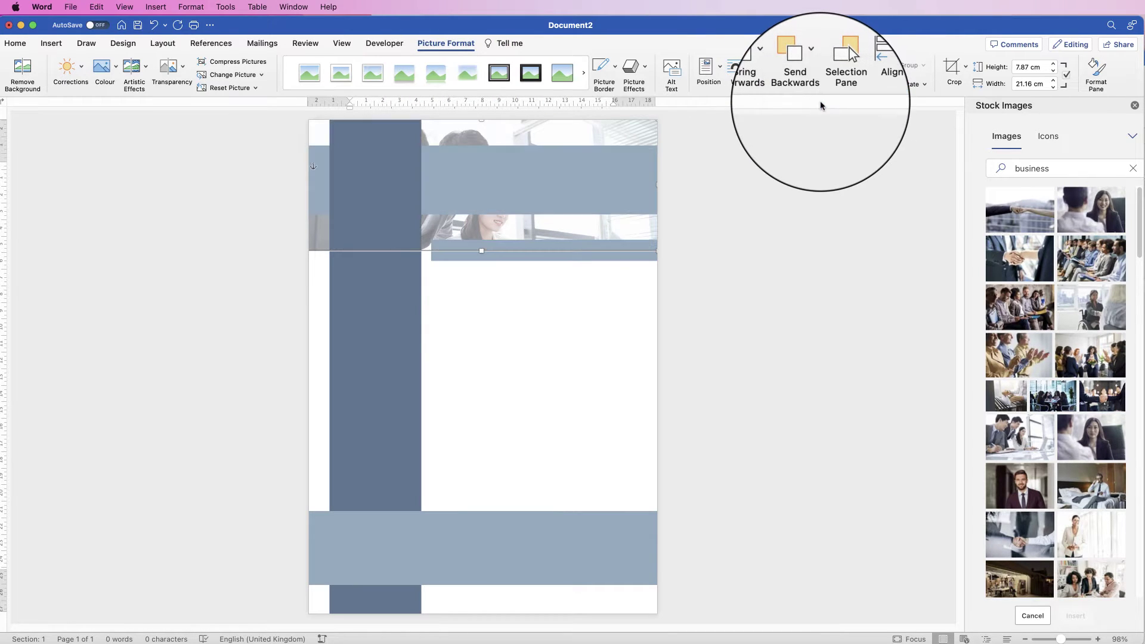
Set the upper banner's fill transparency to 44%.
click(489, 184)
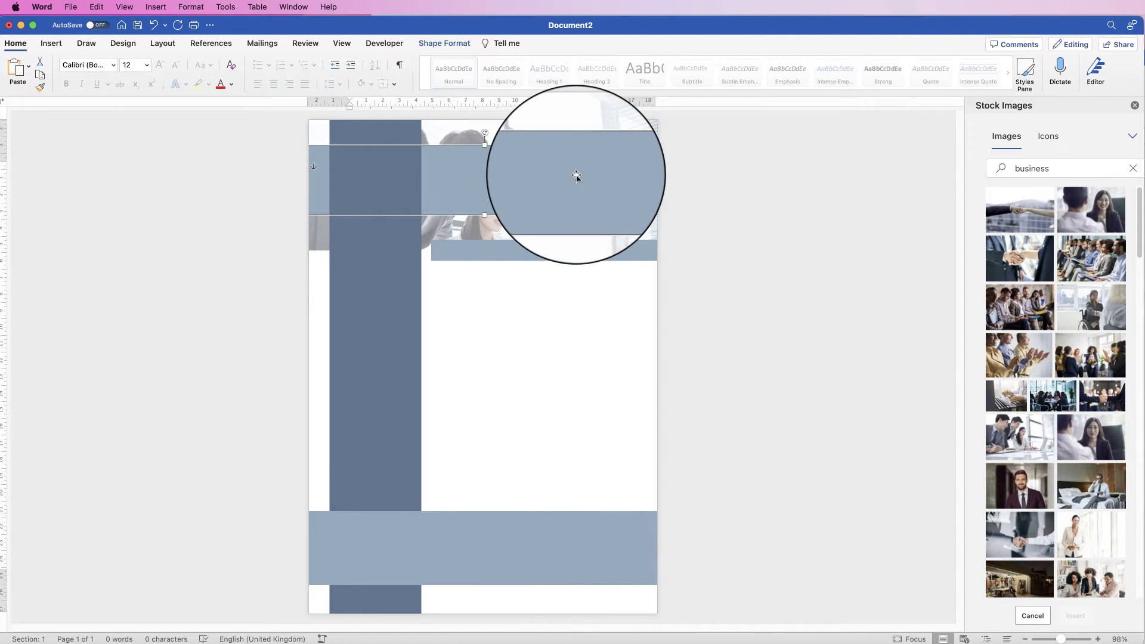
click(446, 44)
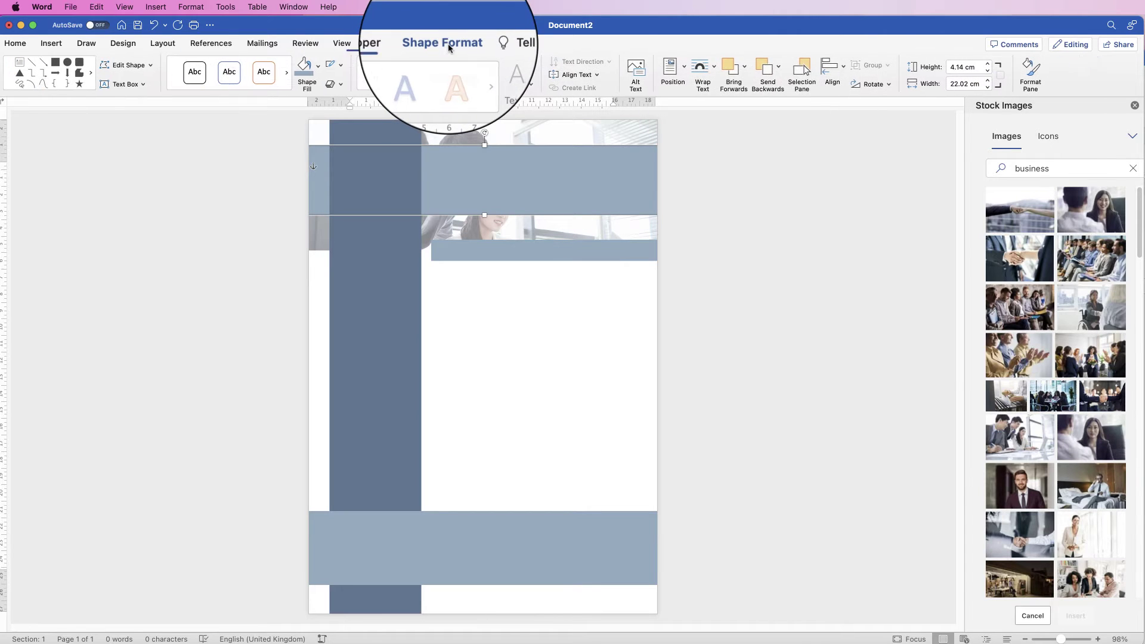
click(1031, 75)
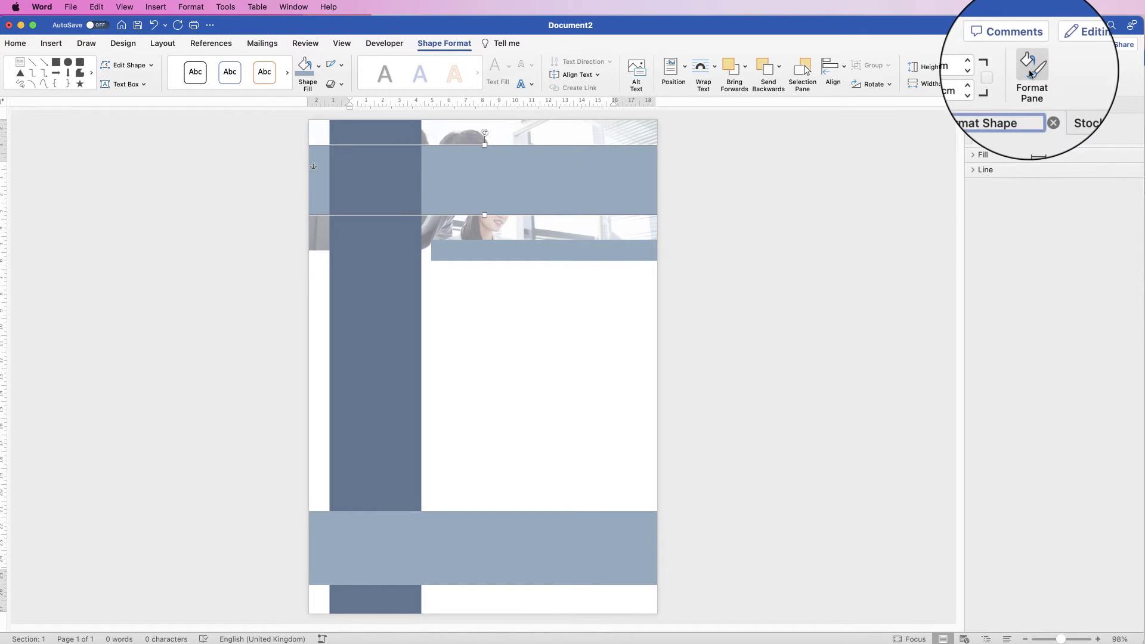
click(975, 156)
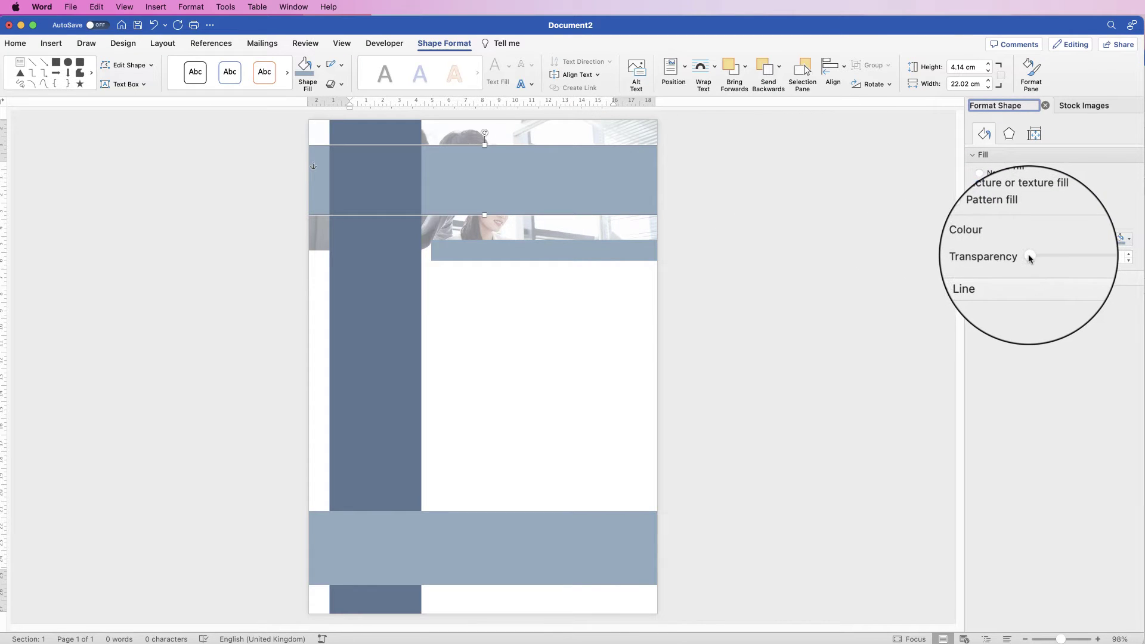
drag(1029, 257, 1054, 256)
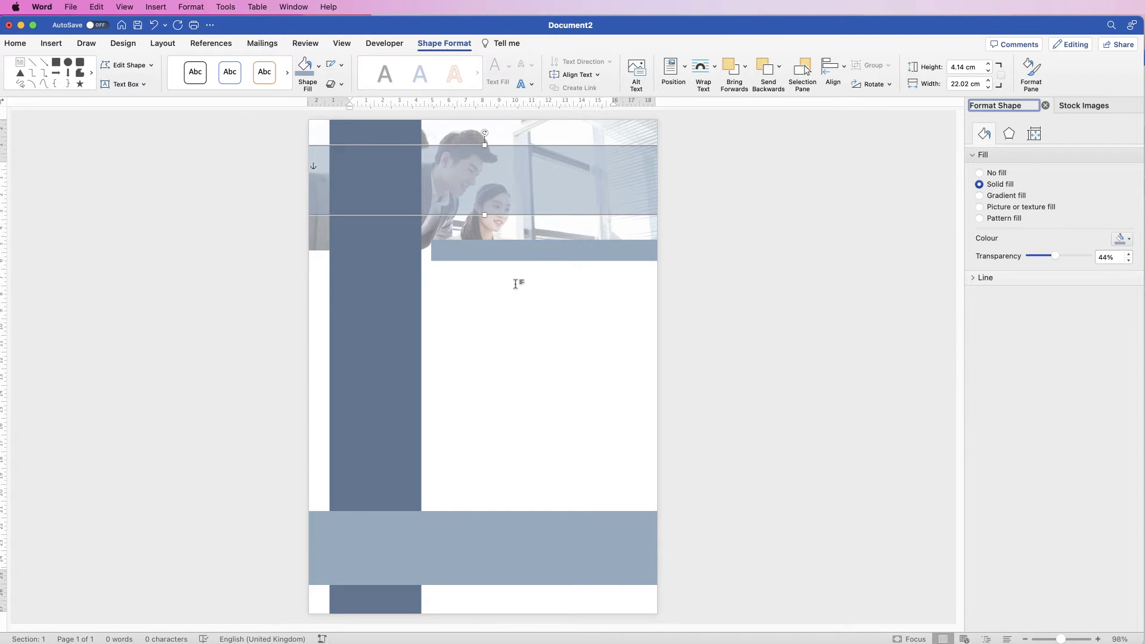
Move the short bar down to just below the photo and nudge the upper banner slightly downwards.
drag(555, 251, 555, 269)
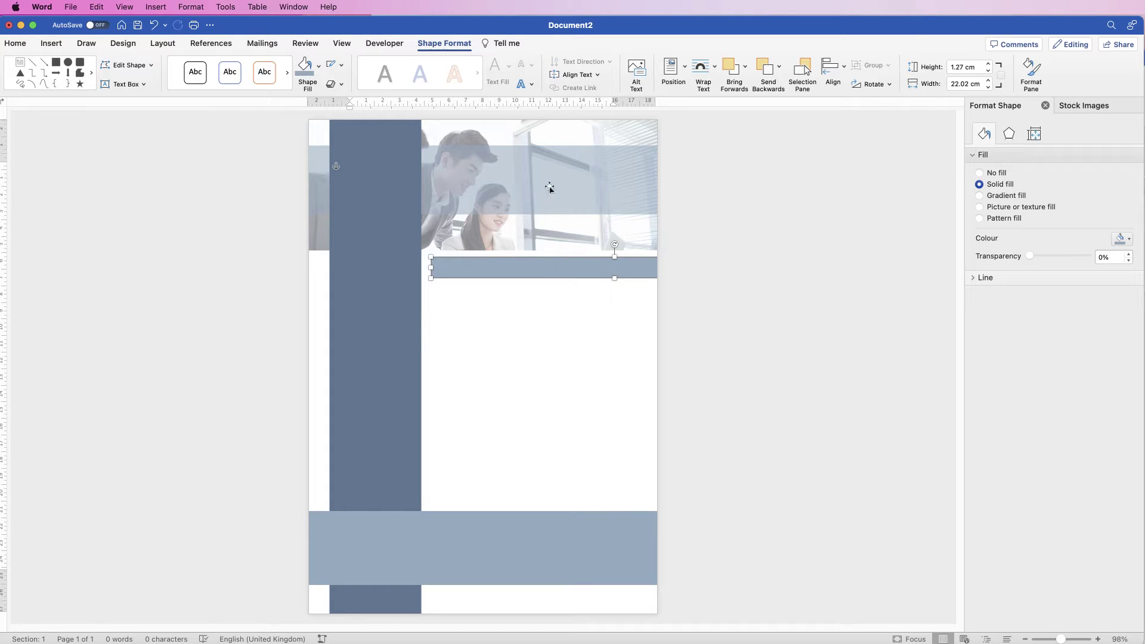
drag(549, 187, 550, 190)
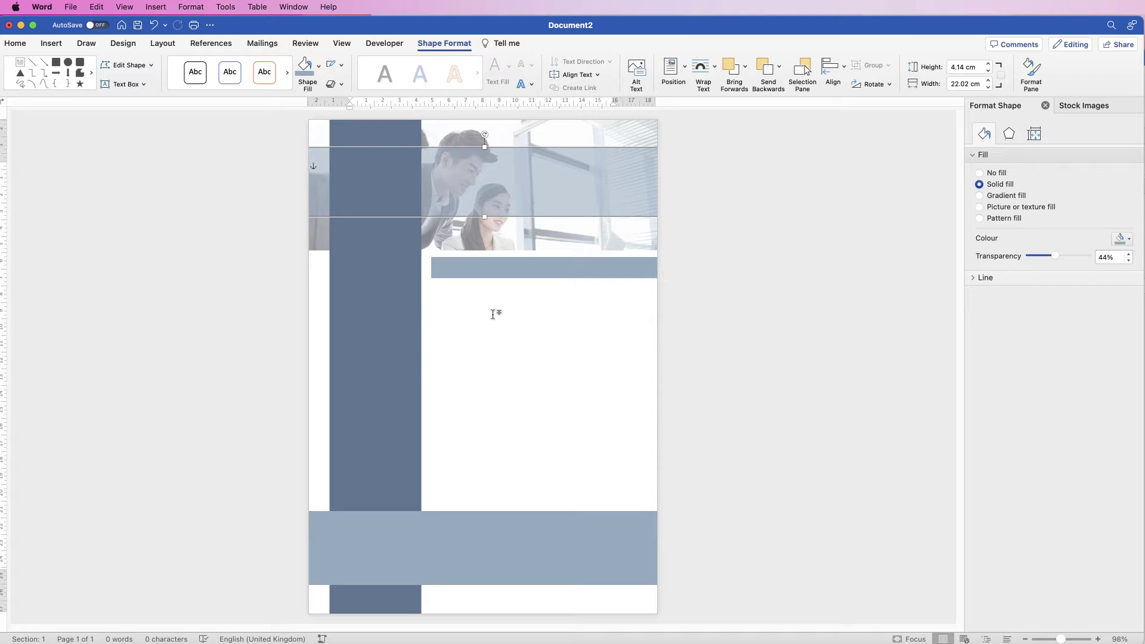
Draw a wide text box across the upper banner, from inside the vertical rectangle almost to the page's right edge.
click(51, 44)
click(789, 69)
click(802, 91)
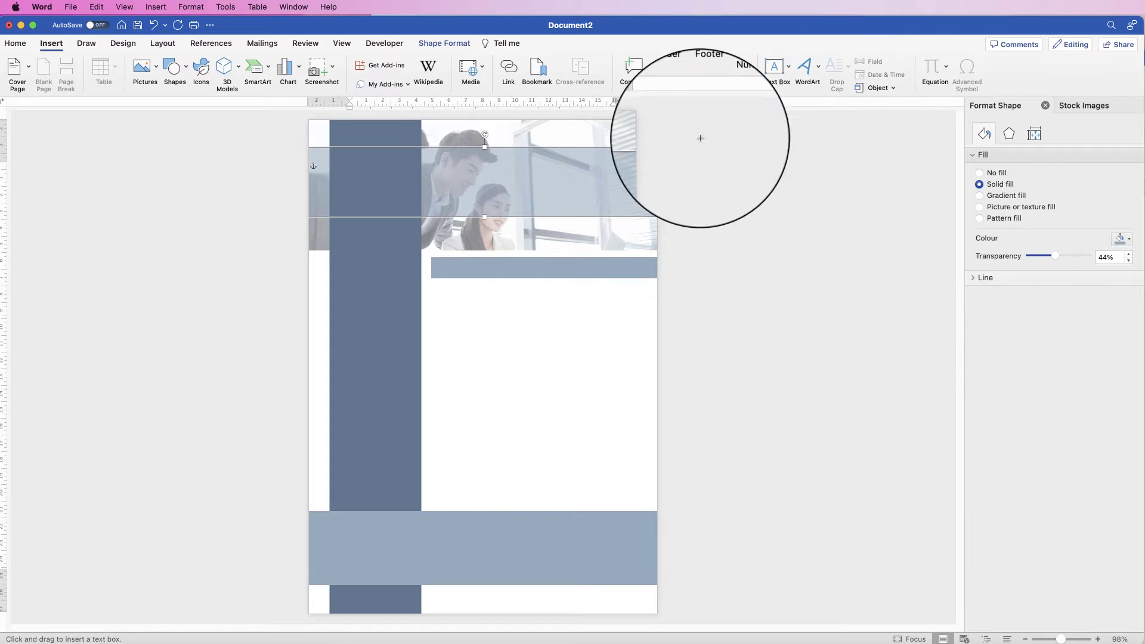
mouse_move(348, 157)
mouse_down()
mouse_move(361, 205)
mouse_move(632, 215)
mouse_up()
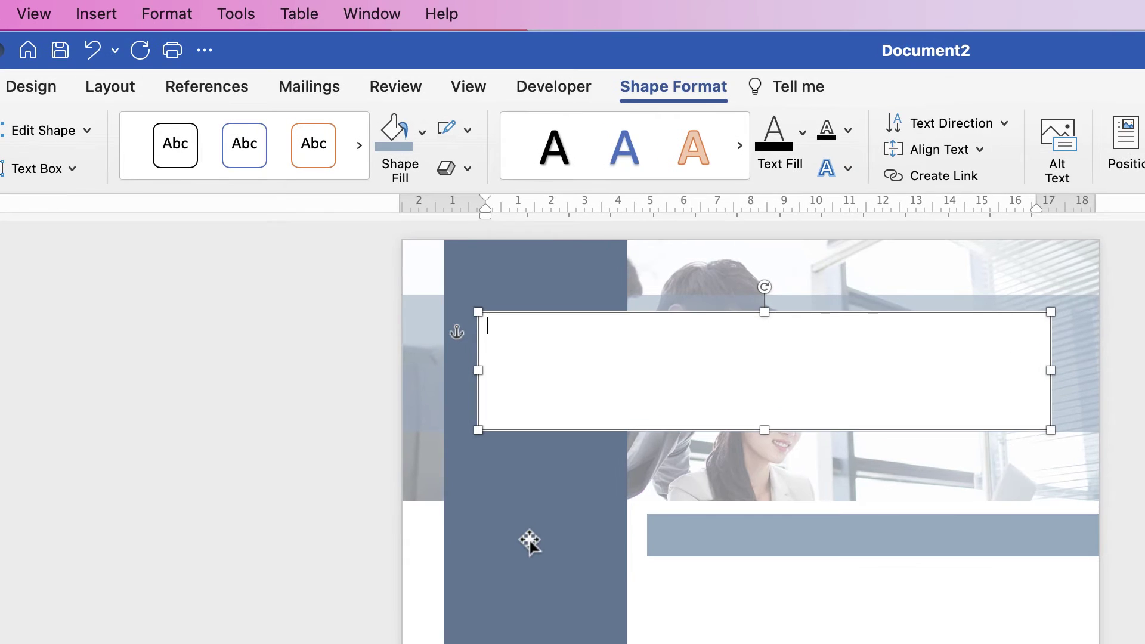
Remove both the outline and the fill from the wide text box on the upper banner.
click(372, 273)
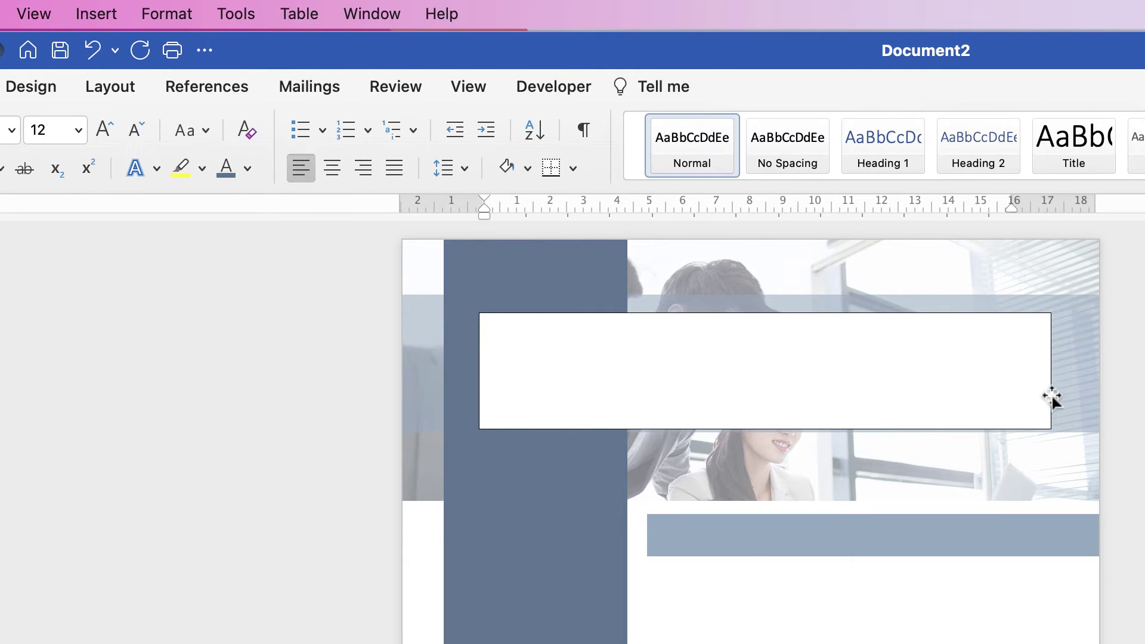
click(535, 369)
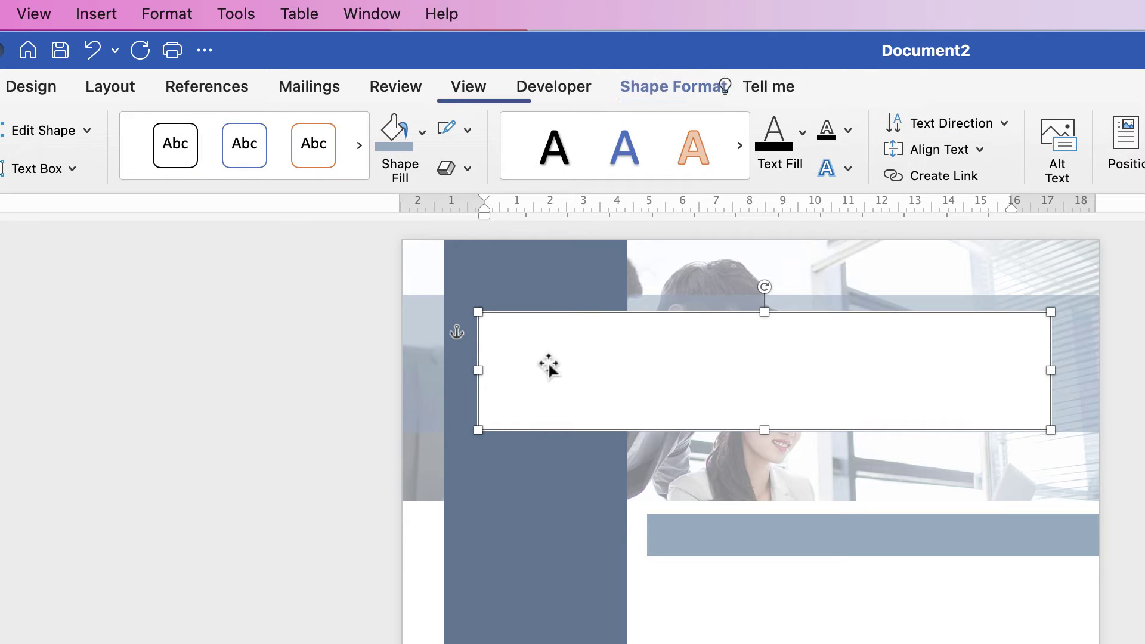
click(467, 130)
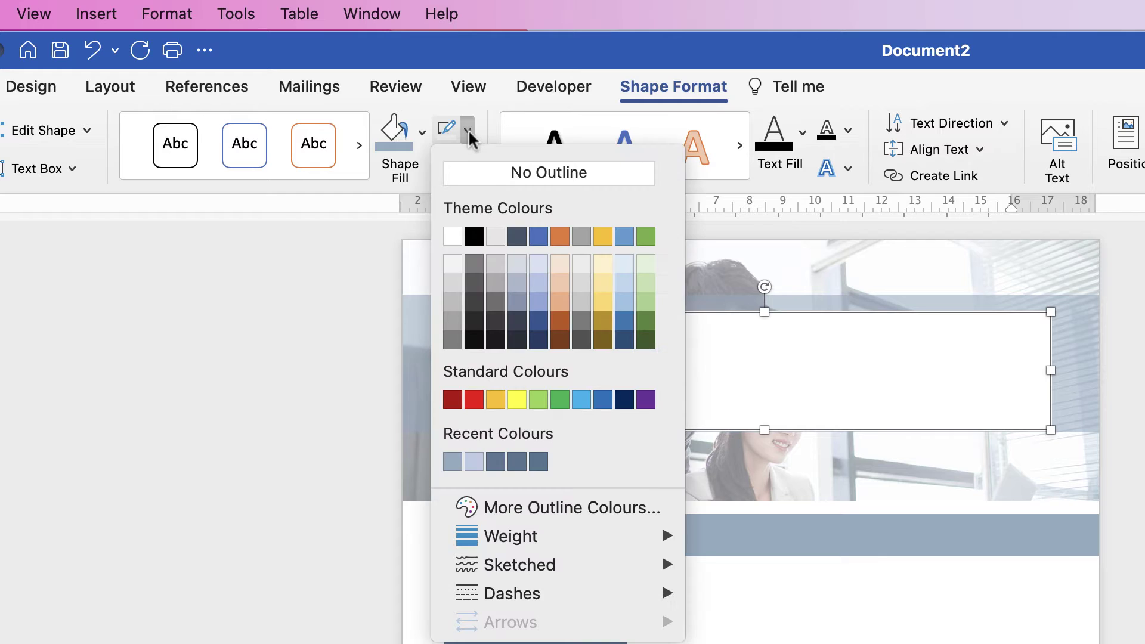
click(471, 170)
click(423, 134)
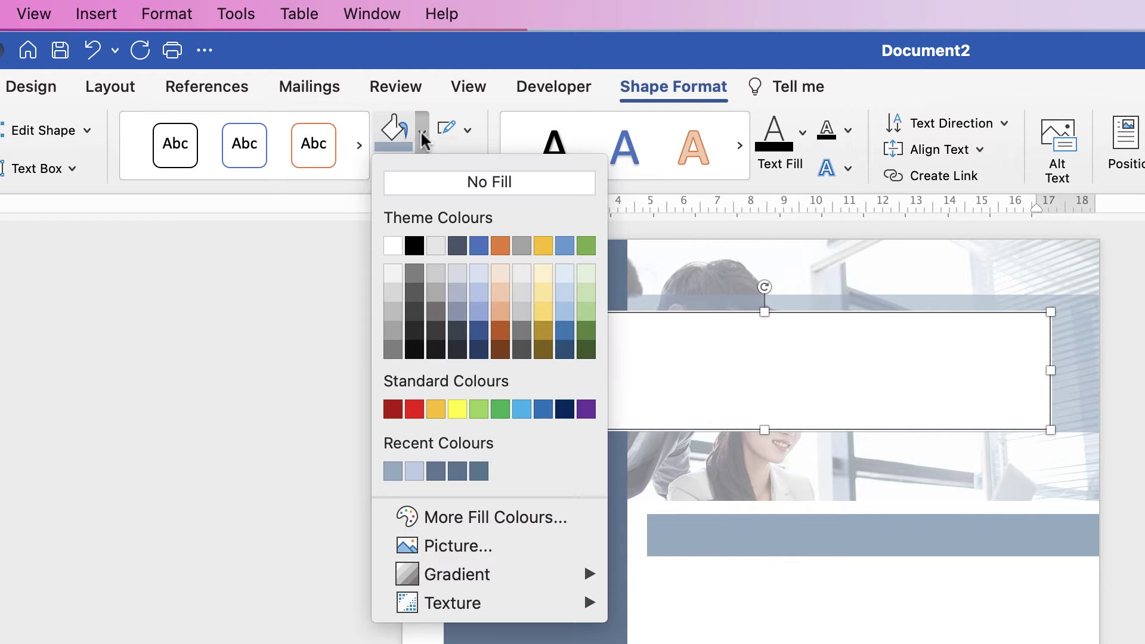
click(428, 183)
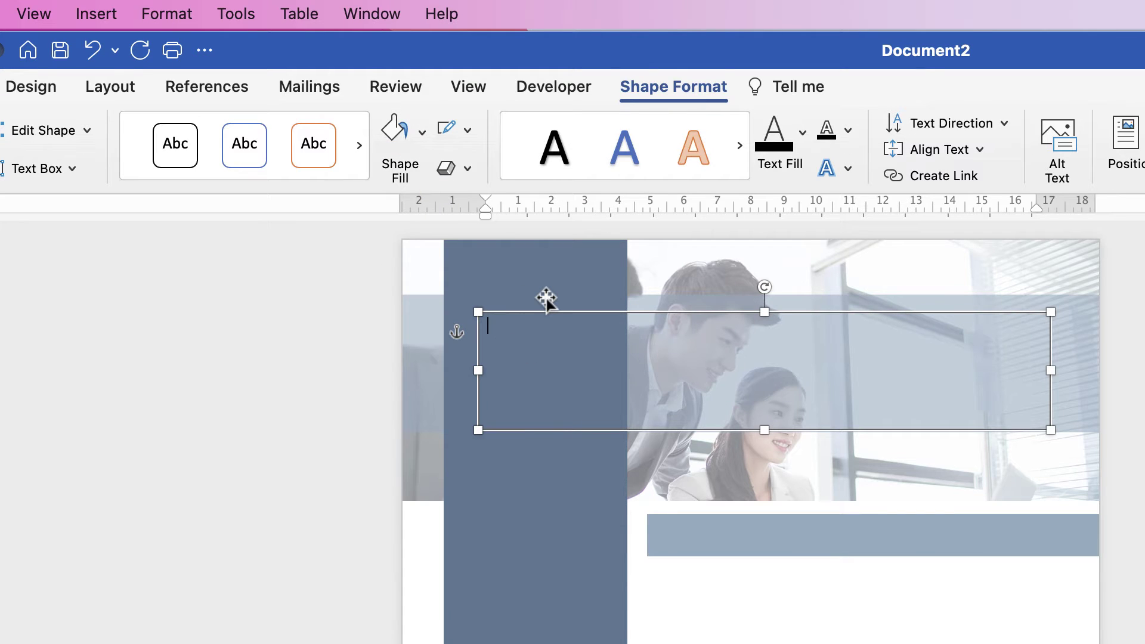
Enter "NEWSLETTER" as the title in the transparent text box on the upper banner.
text(NEWSLETTER)
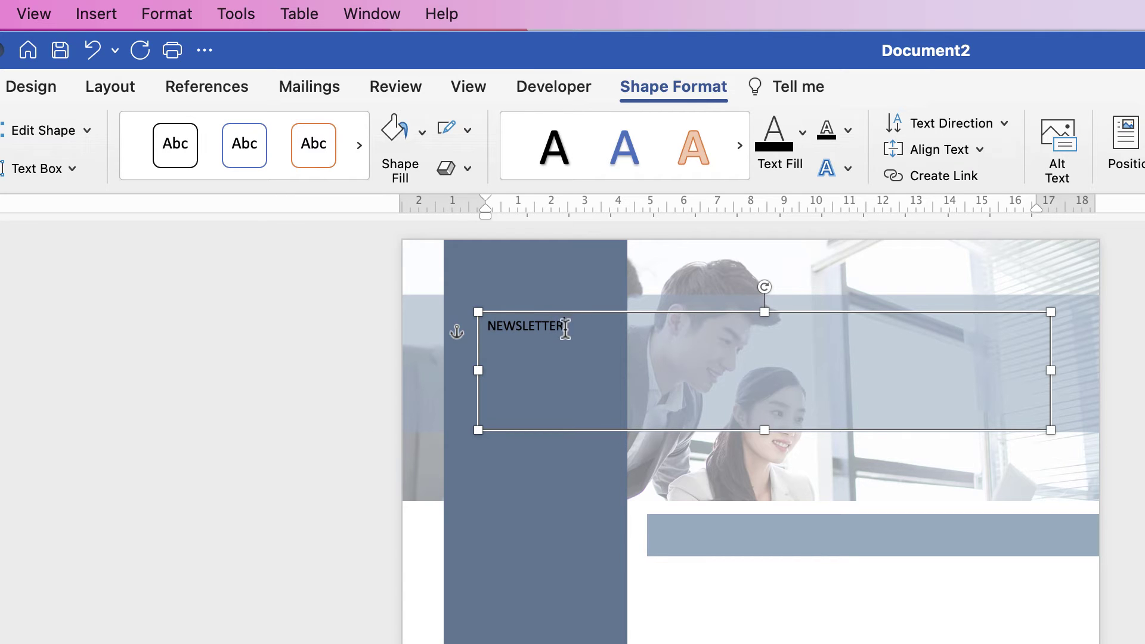
key(super+a)
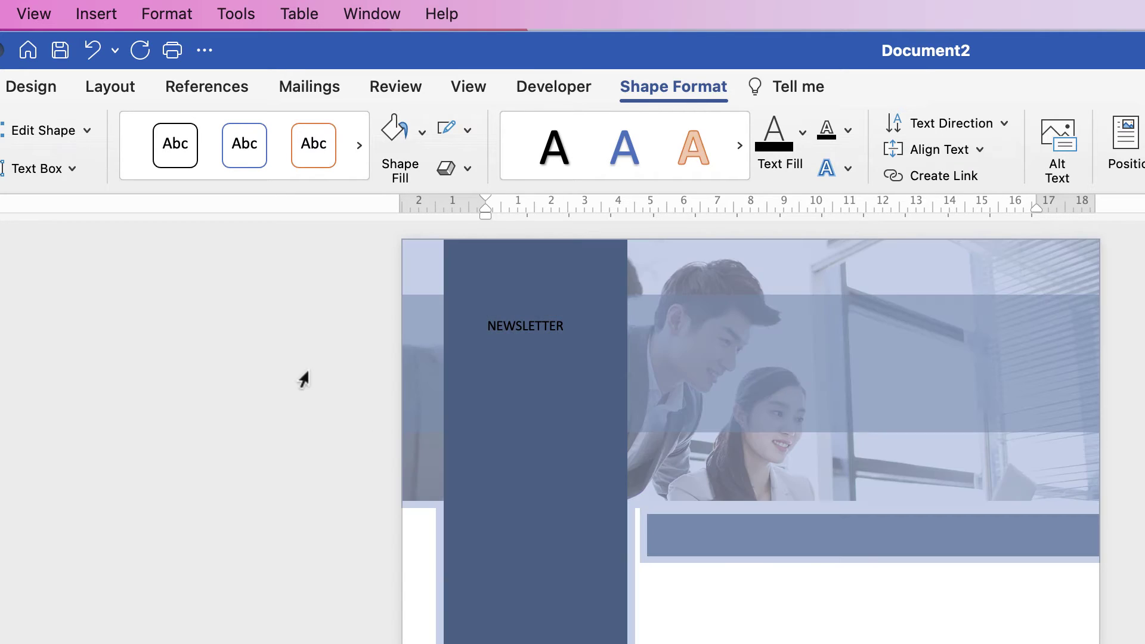
click(539, 326)
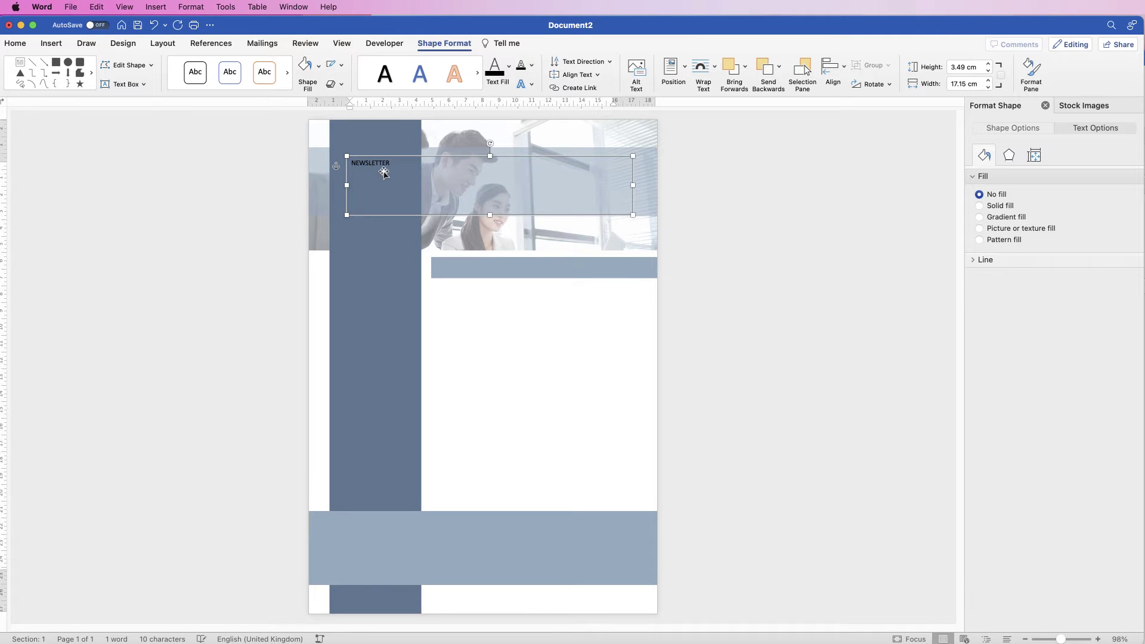
Duplicate the title text box below the photo and shrink the copy to about 3.04 cm wide and 1.15 cm high.
double_click(392, 163)
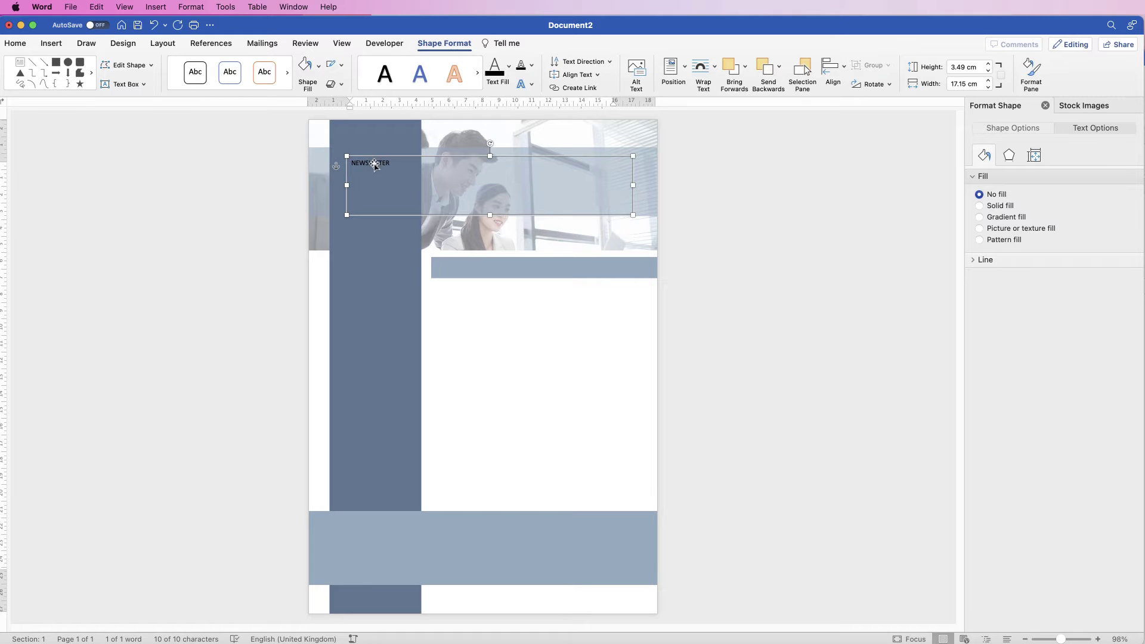
drag(372, 170, 386, 272)
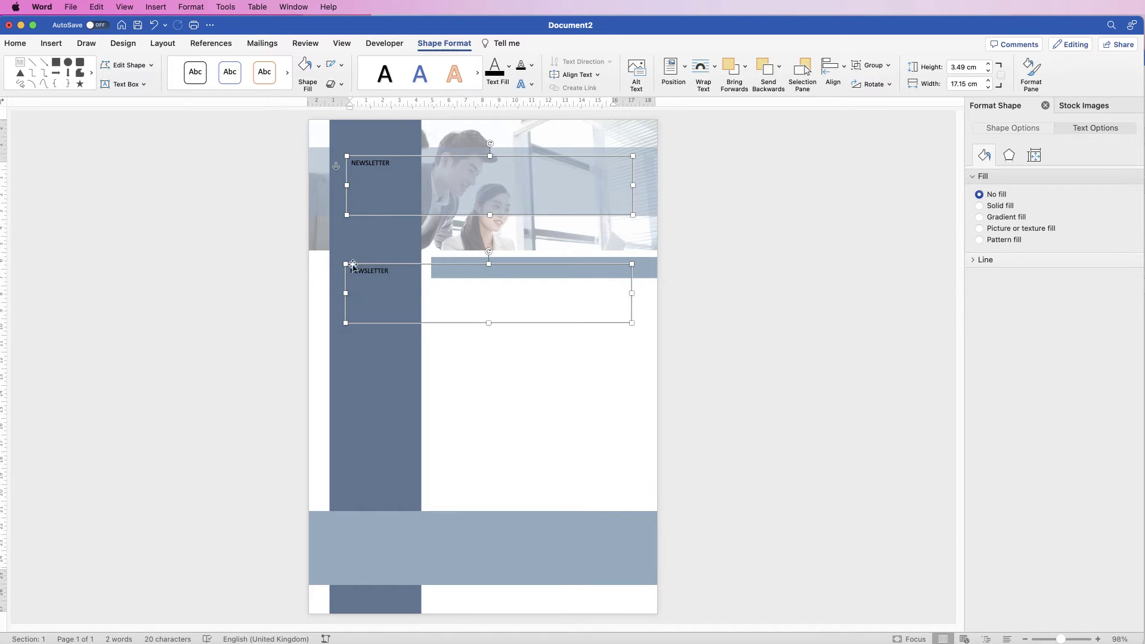
click(277, 291)
click(377, 273)
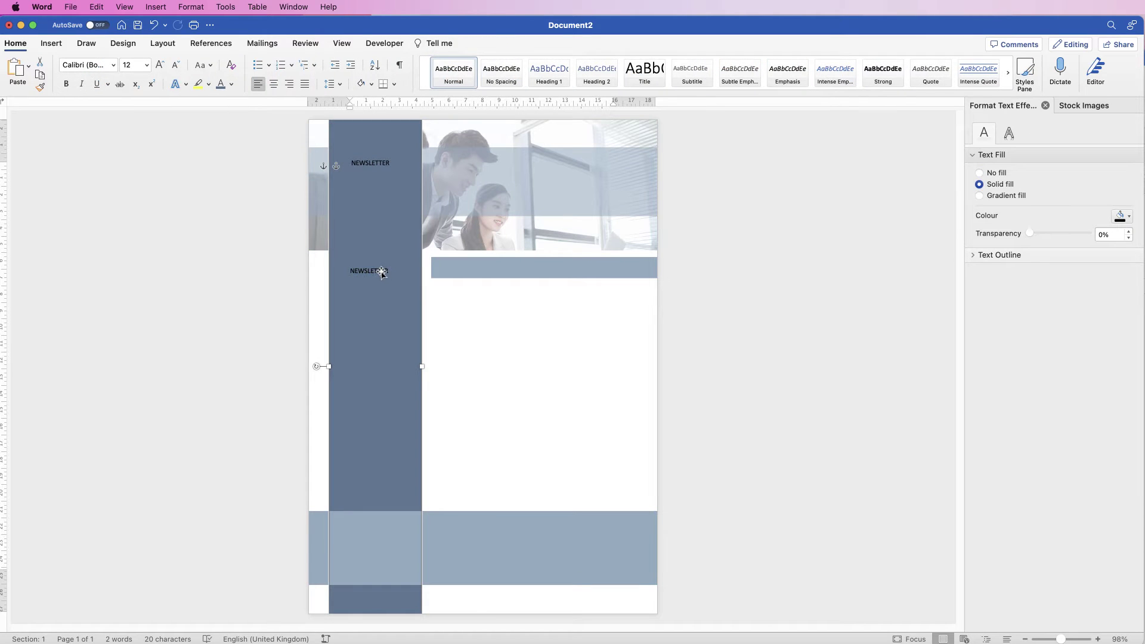
click(383, 273)
click(391, 269)
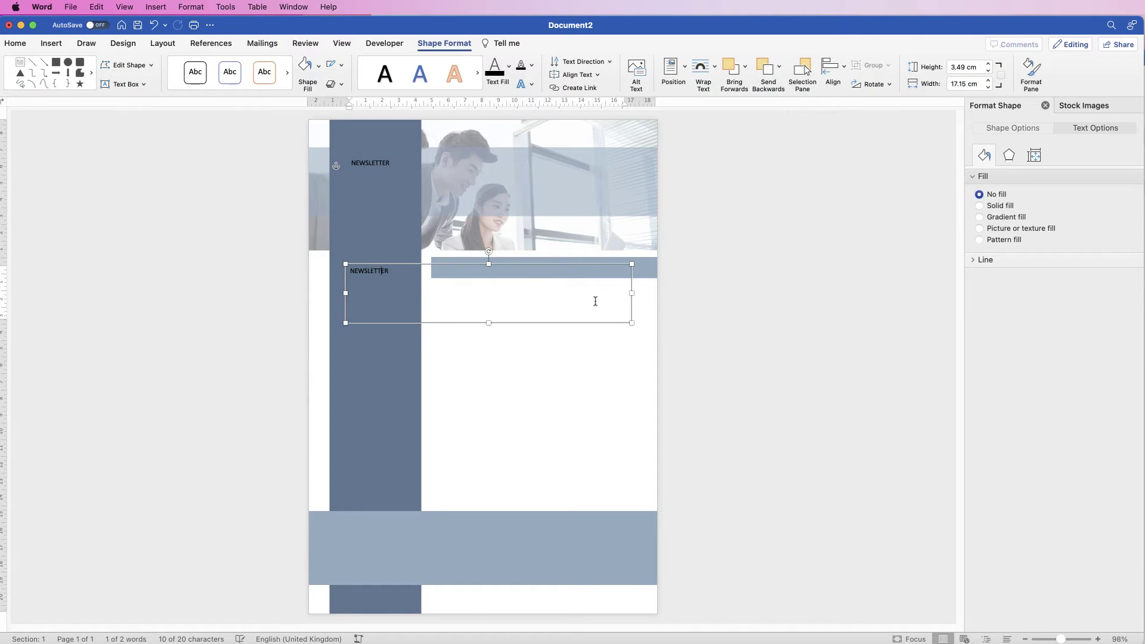
drag(633, 324, 394, 281)
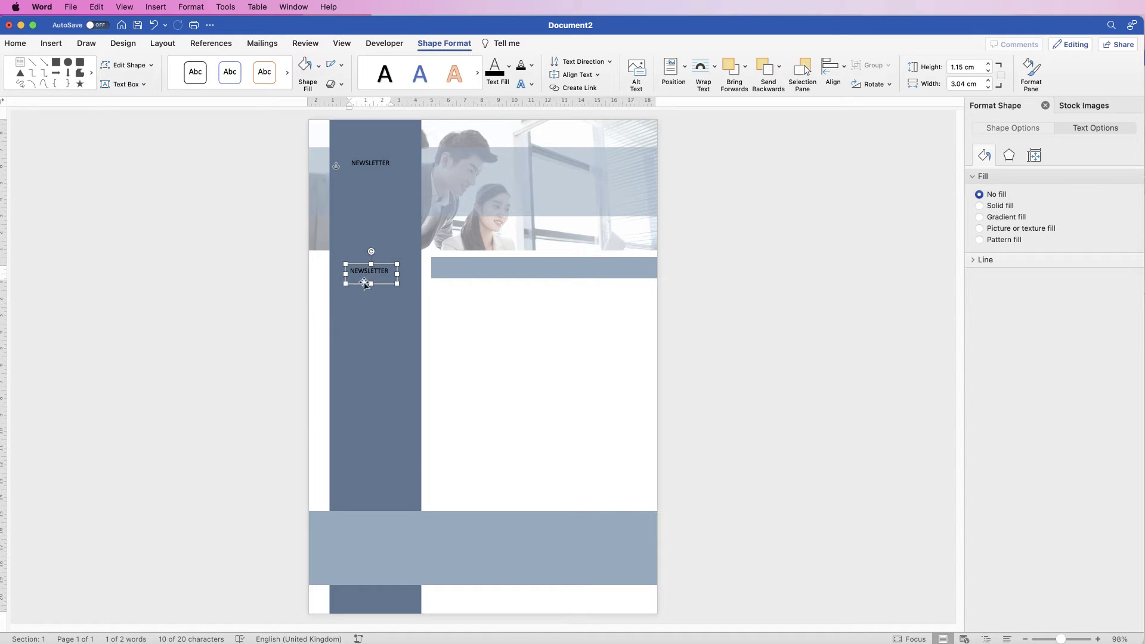
Enlarge the NEWSLETTER title in the upper banner's text box to 72 pt.
click(375, 166)
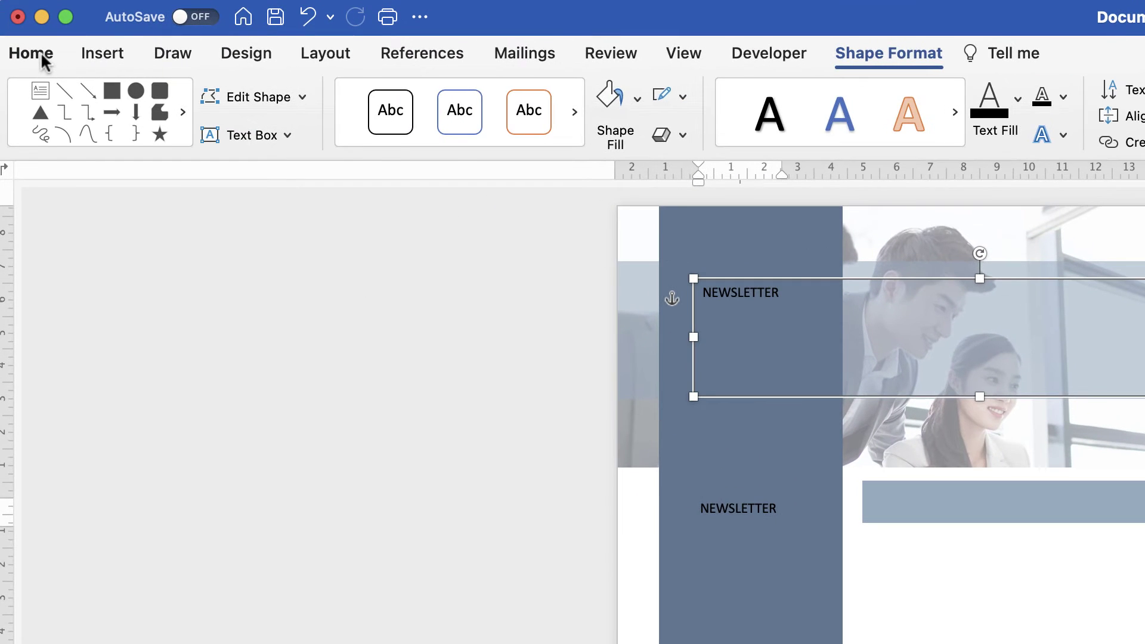
click(21, 46)
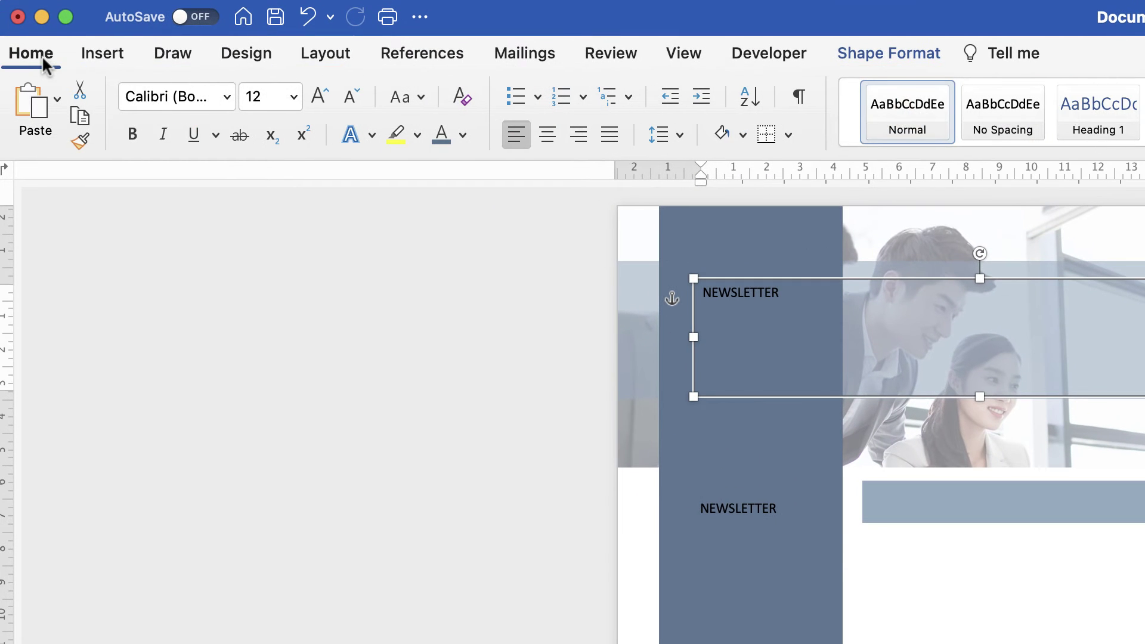
click(317, 95)
click(317, 97)
click(316, 95)
click(316, 96)
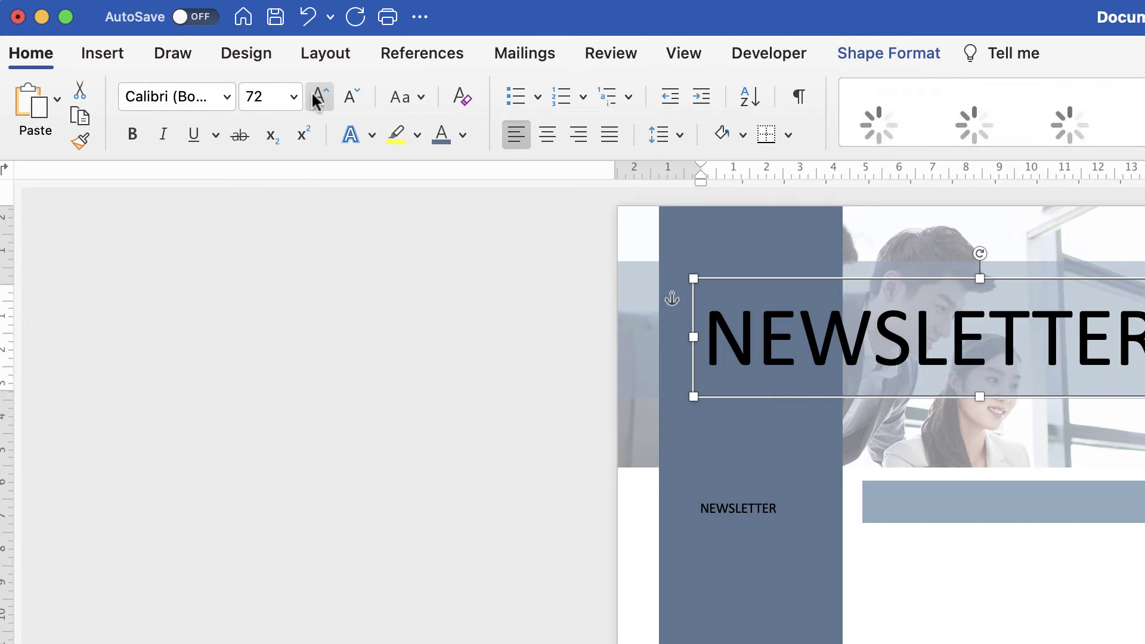
click(317, 96)
Centre the NEWSLETTER title within its text box and set its font to Helvetica.
click(547, 136)
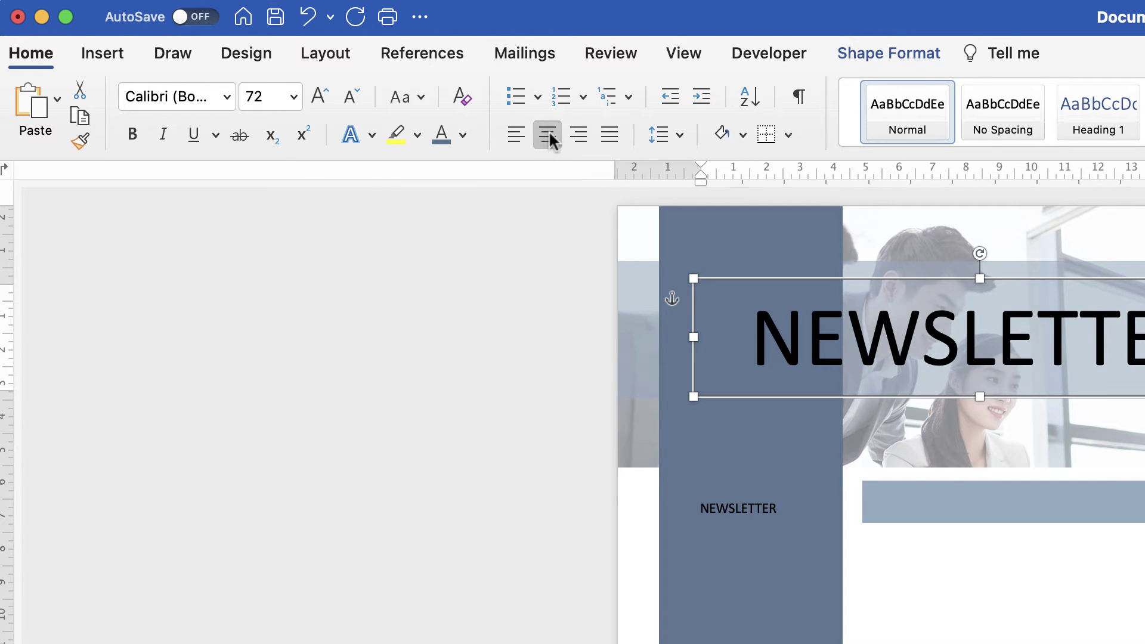
click(228, 96)
click(222, 307)
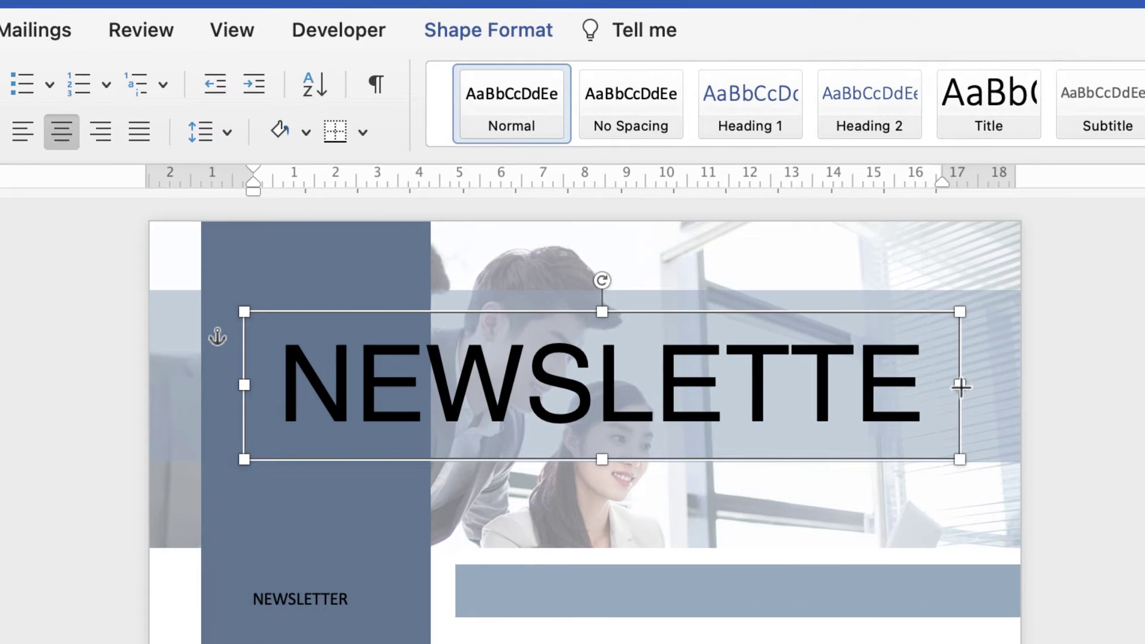
Widen the title text box until the whole word fits and align the box to the centre horizontally.
drag(960, 386, 997, 386)
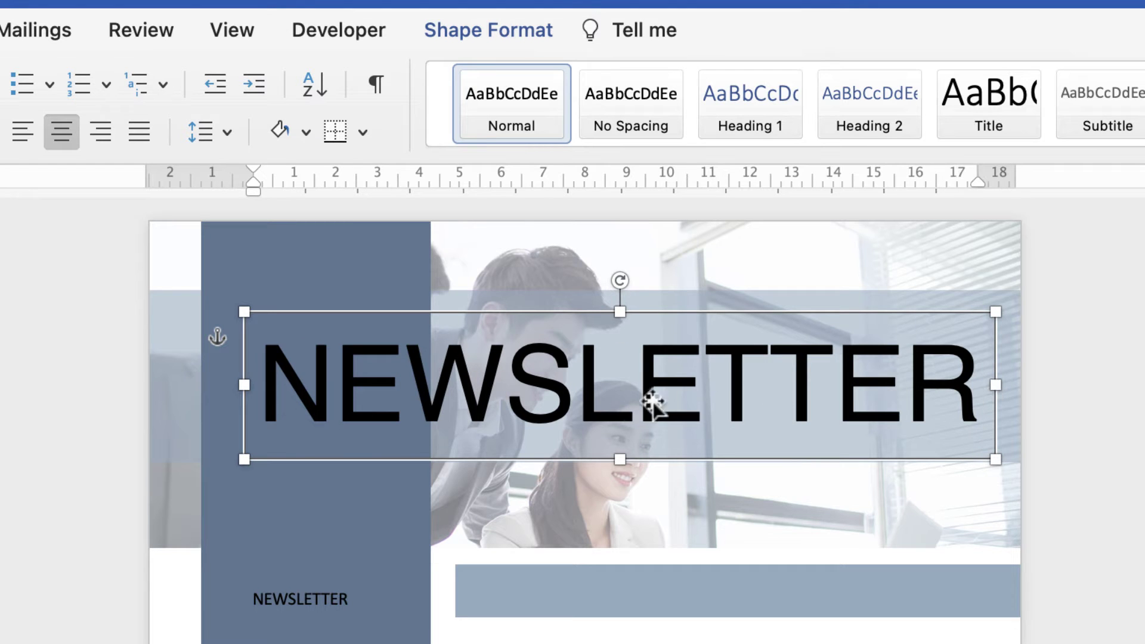
click(496, 29)
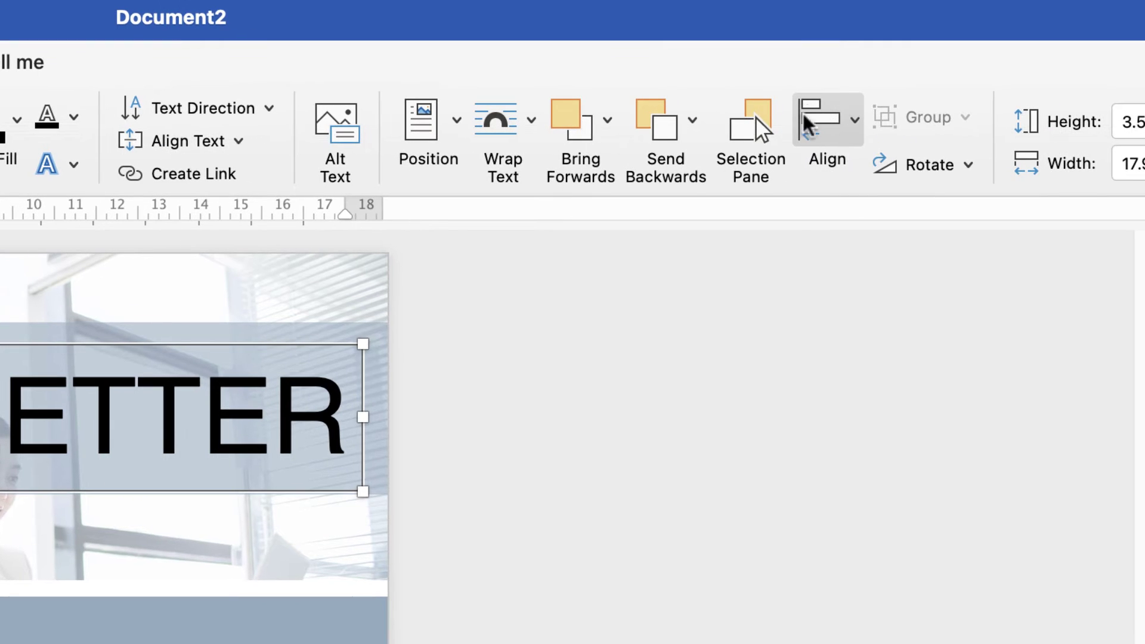
click(867, 119)
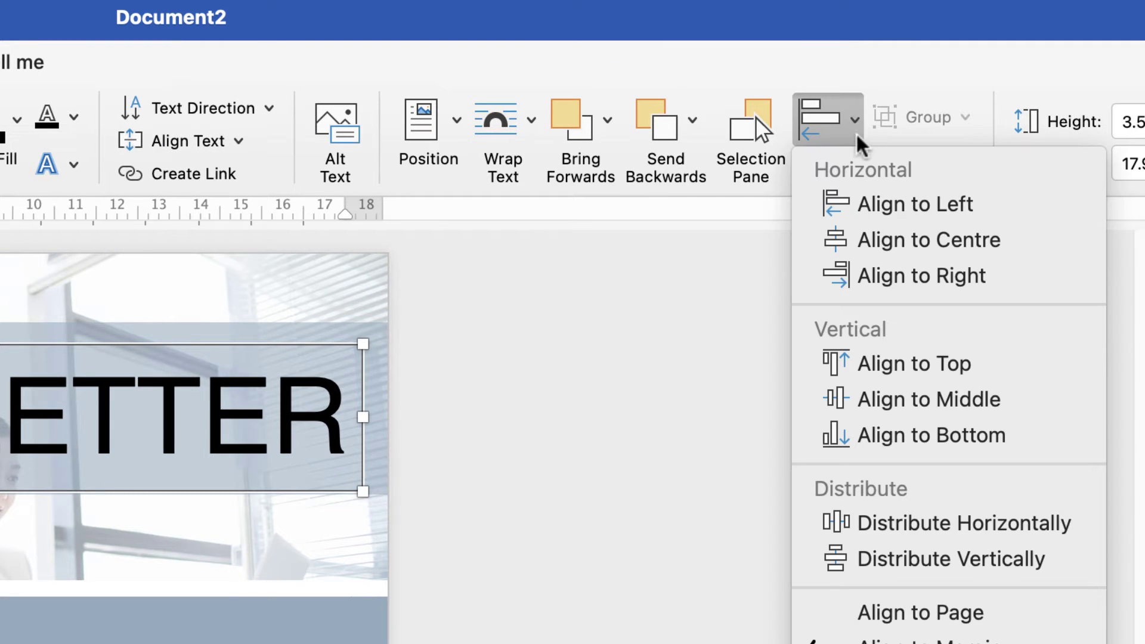
click(876, 241)
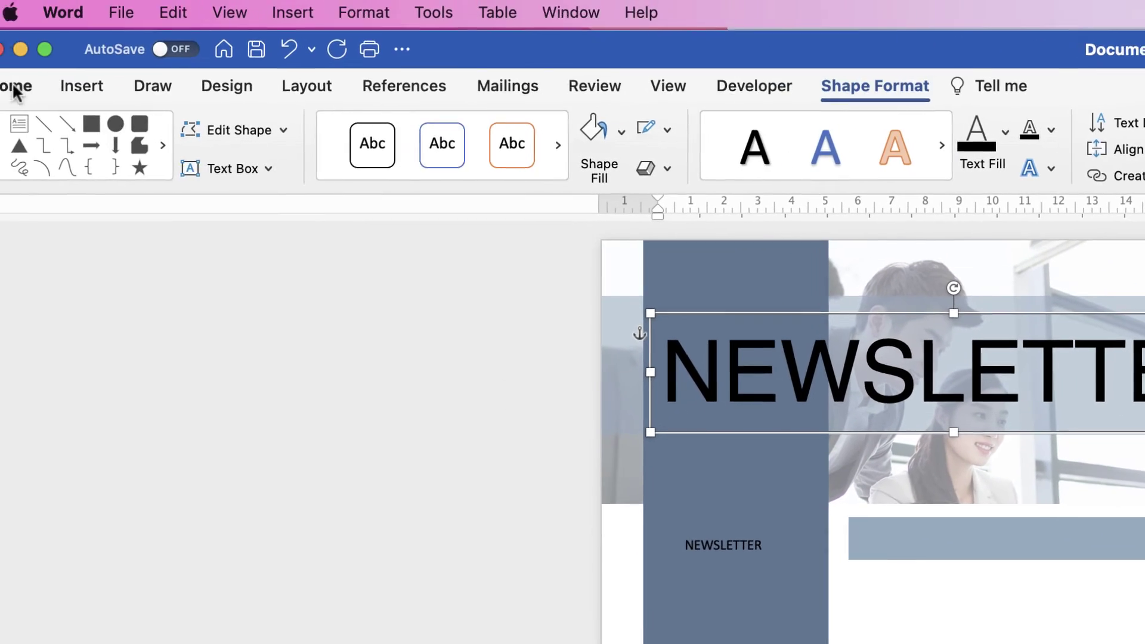
Colour the NEWSLETTER title white and move its text box slightly down within the banner.
click(33, 88)
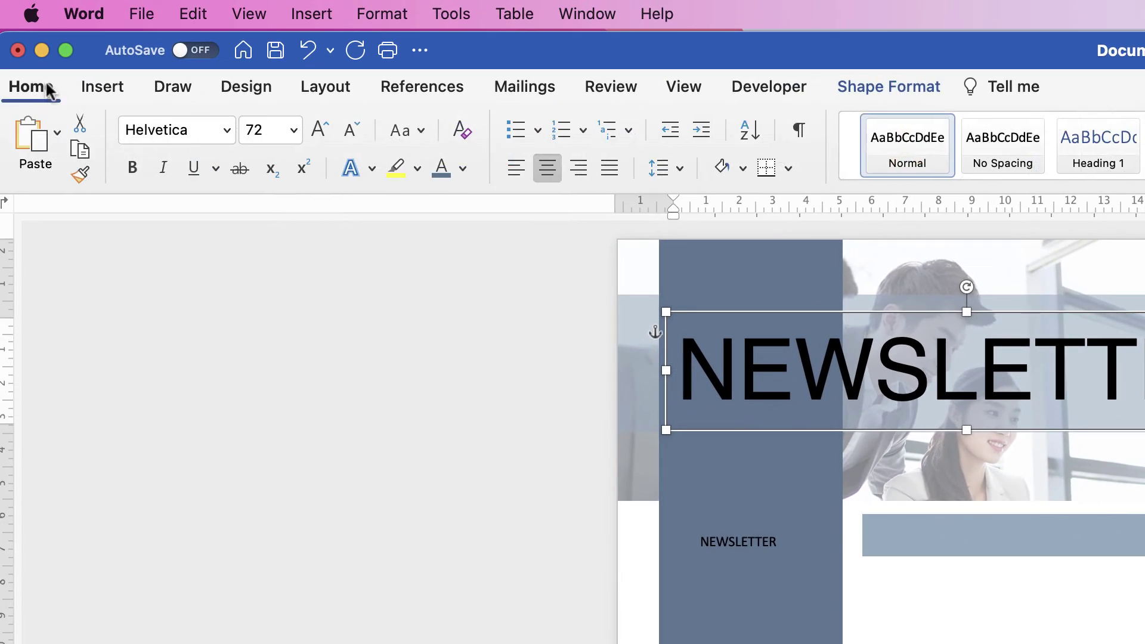
click(463, 168)
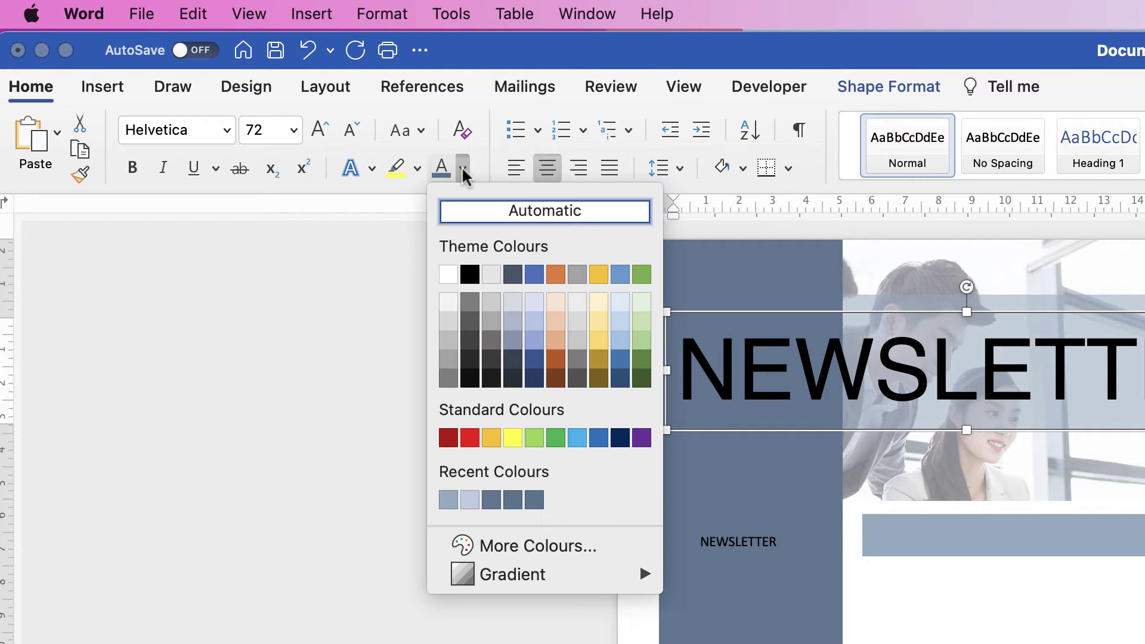
click(448, 274)
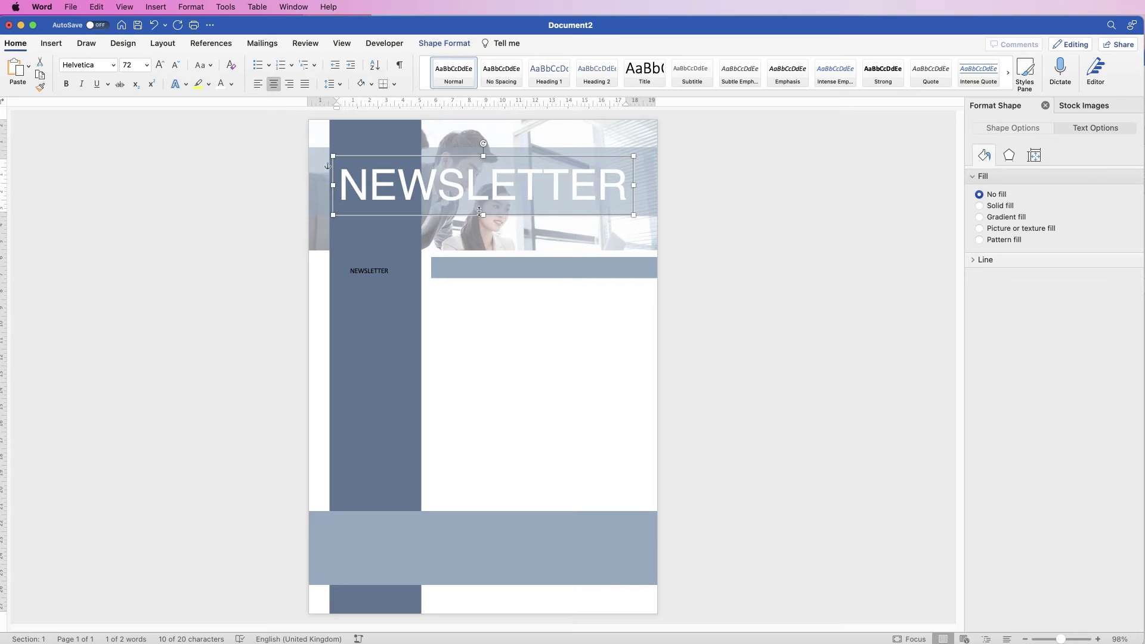
drag(480, 210, 479, 217)
Place a widened copy of the small text box just above the title and replace its text with "BUSINESS".
click(380, 276)
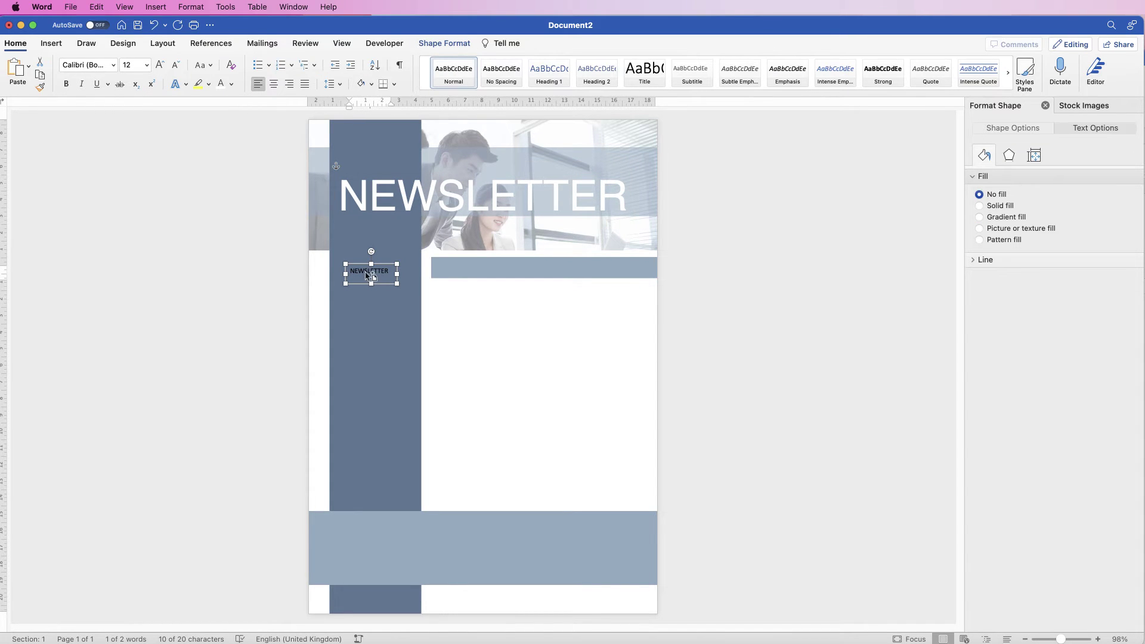
drag(365, 272, 474, 167)
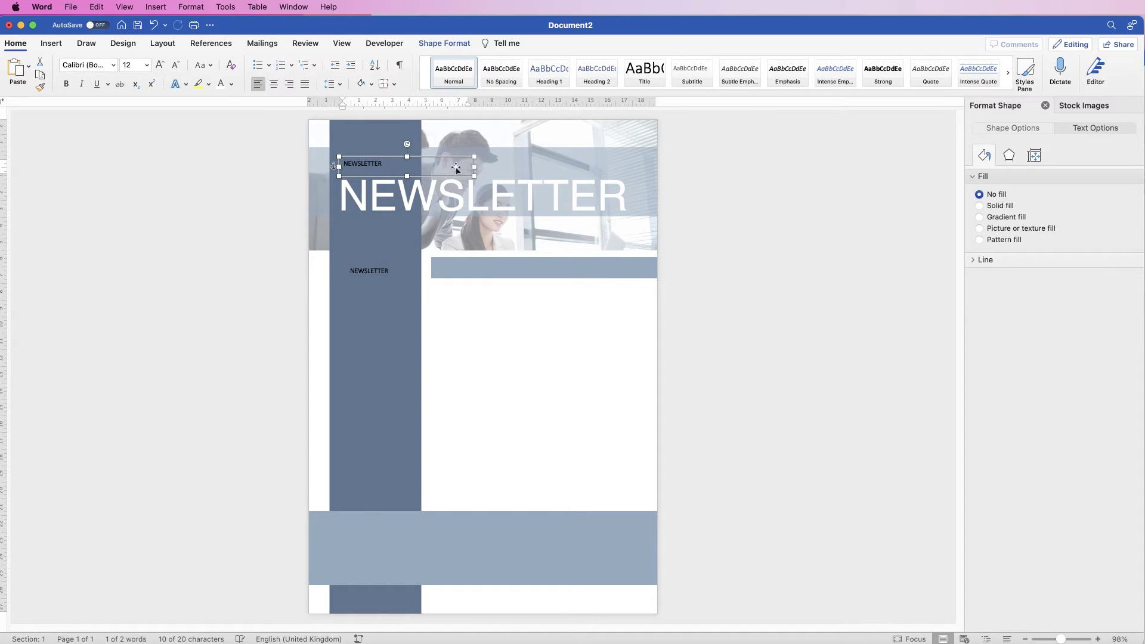
click(383, 164)
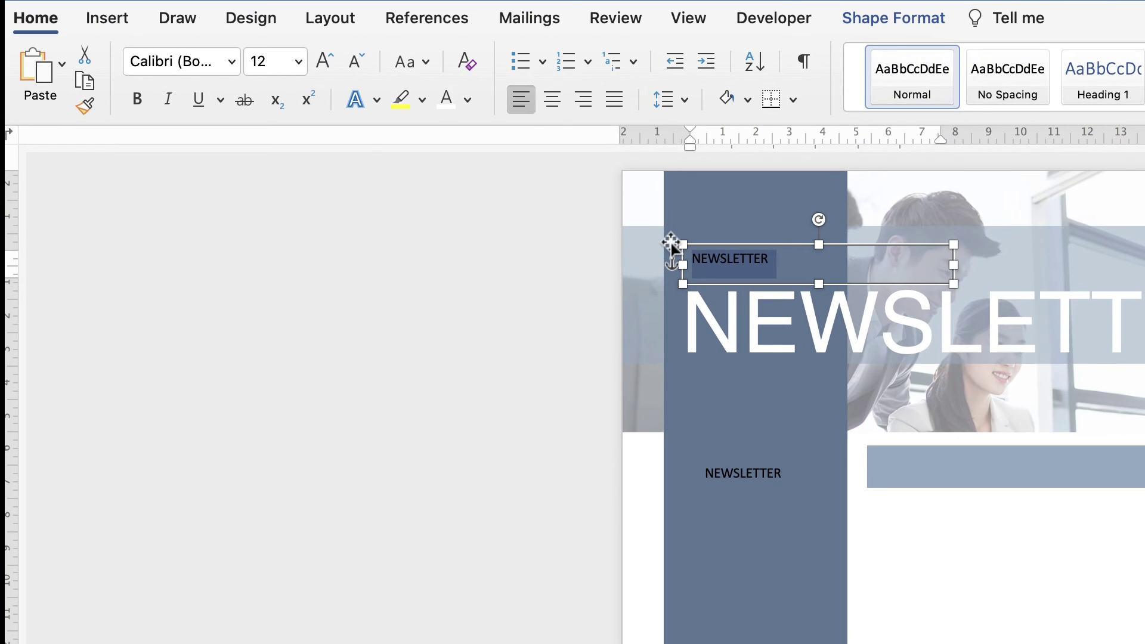
text(BUSINESS)
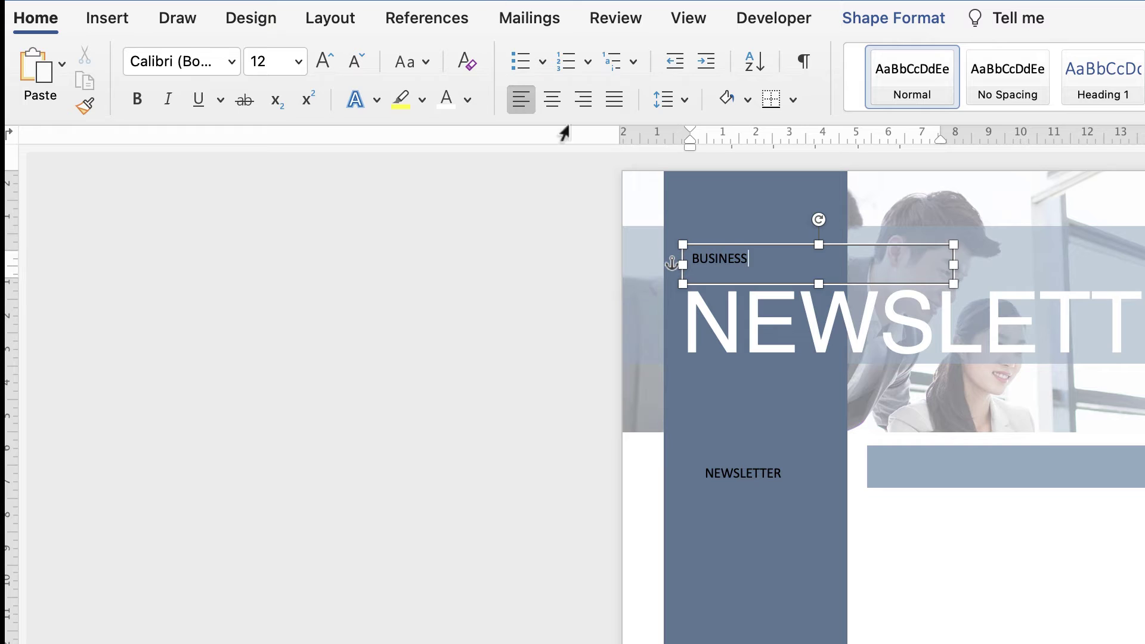
Enlarge the BUSINESS text above the title to 22 pt.
drag(755, 262, 687, 259)
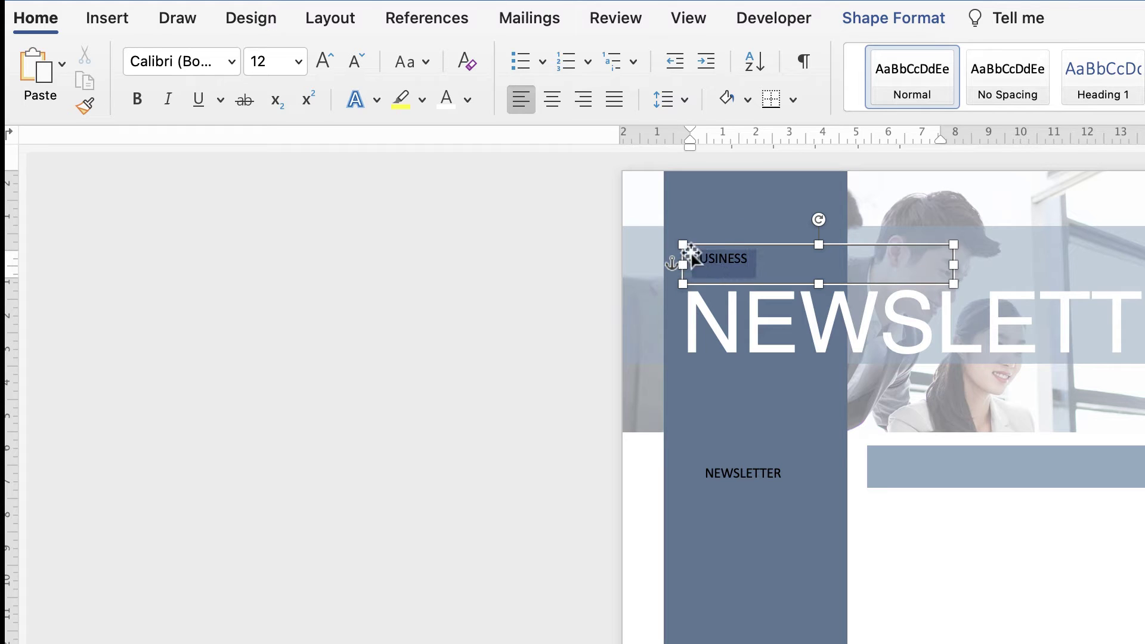
click(322, 59)
click(321, 59)
click(321, 59)
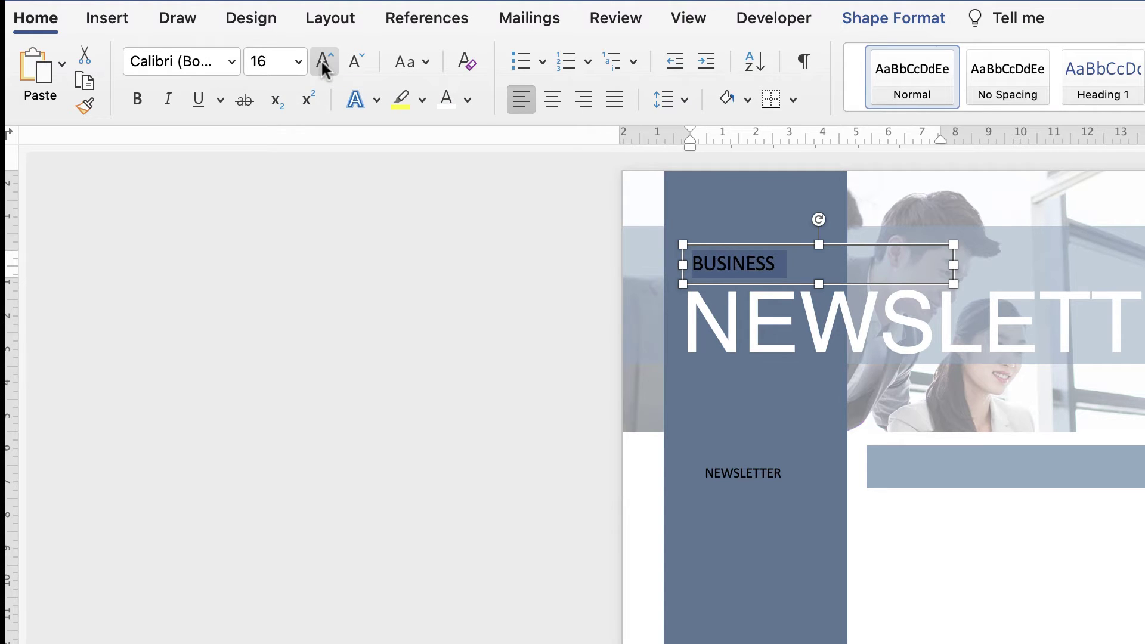
click(321, 59)
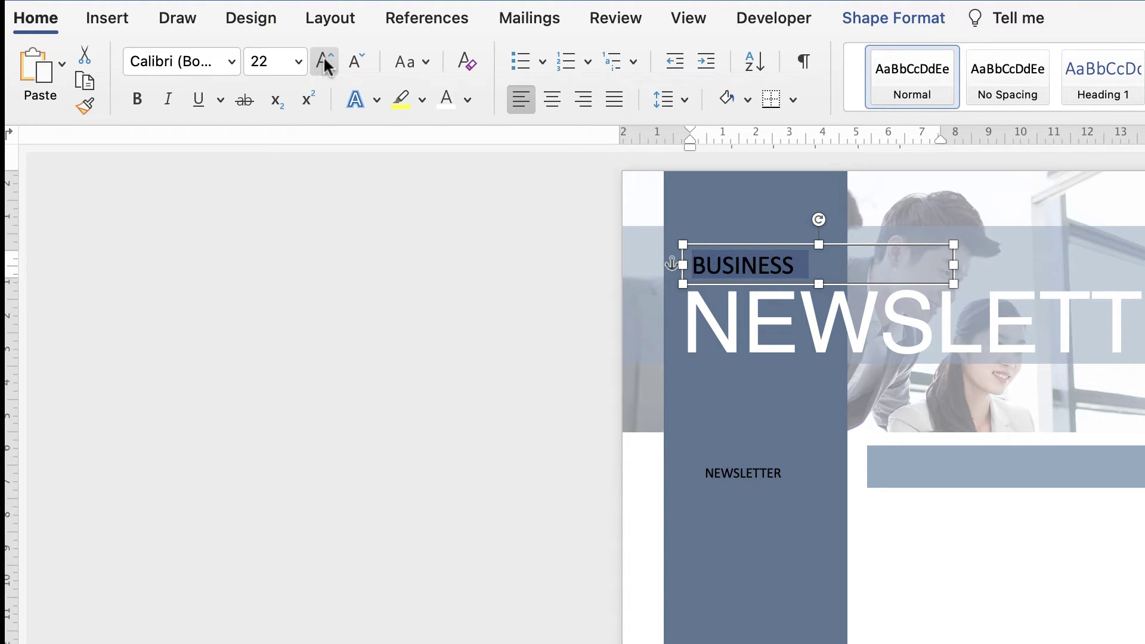
Colour the BUSINESS text white and set its font to Helvetica.
click(444, 99)
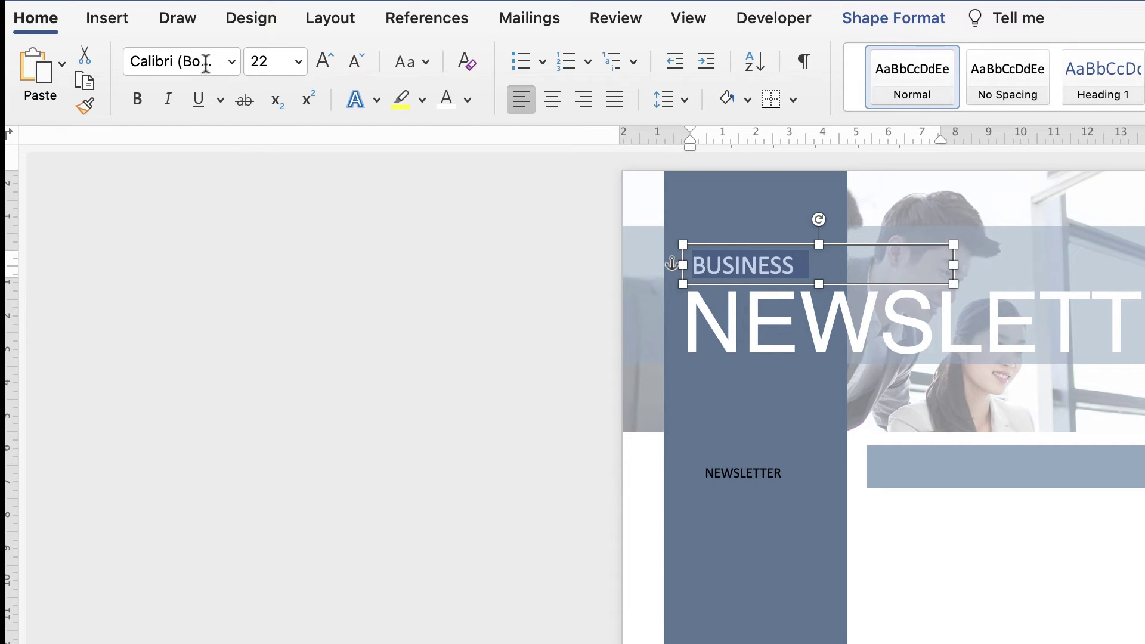
click(231, 60)
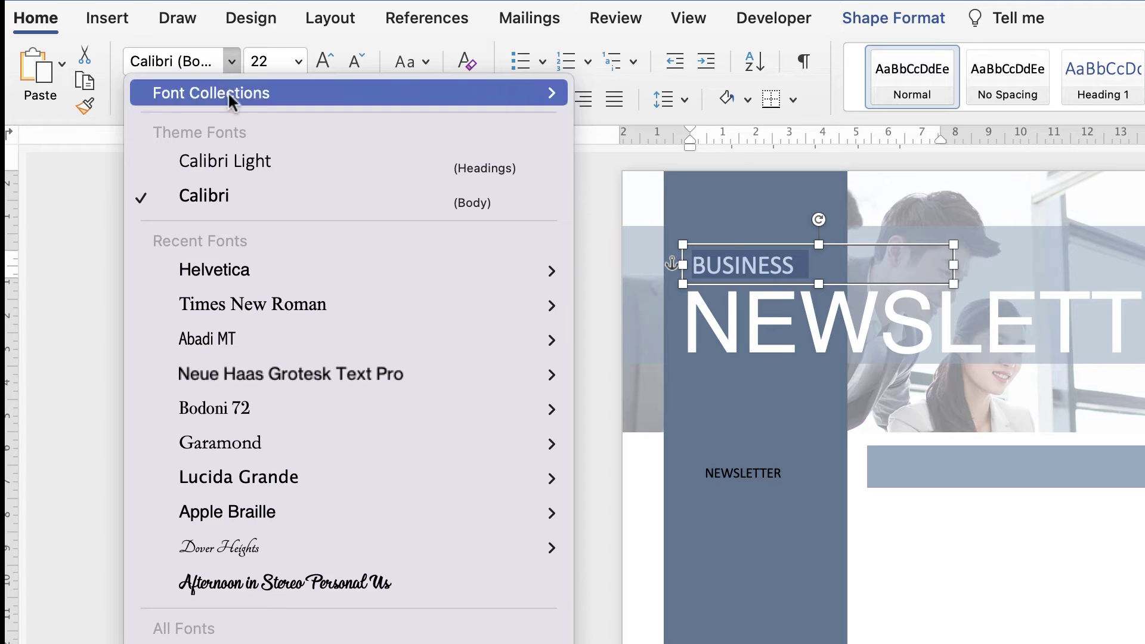
mouse_move(335, 273)
click(611, 320)
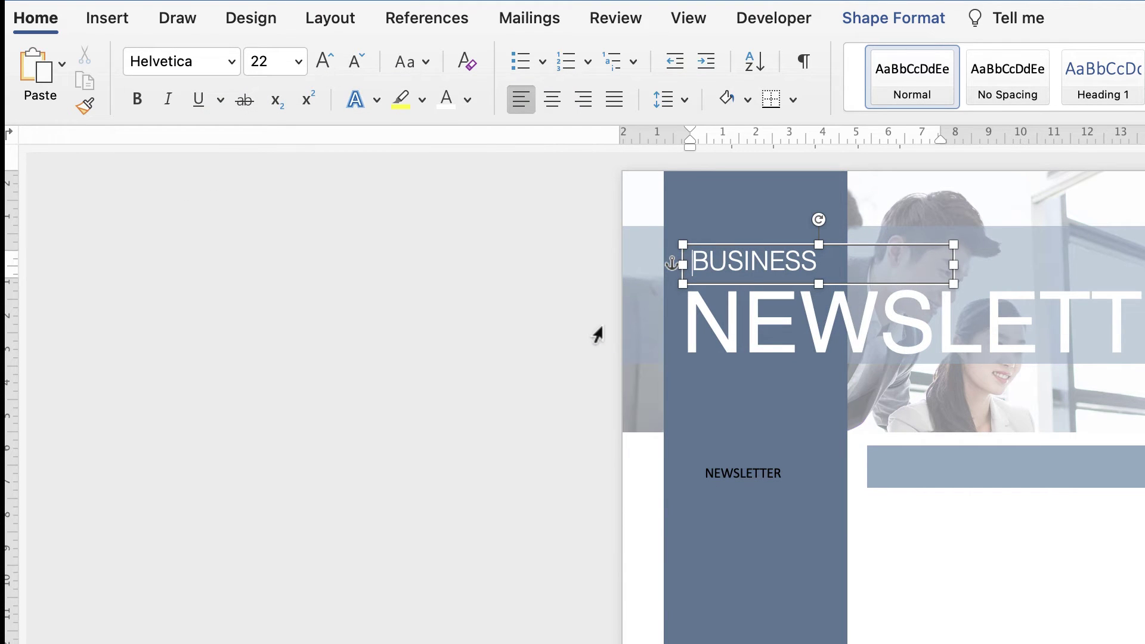
Move the BUSINESS text box slightly left so its text lines up with the left edge of the NEWSLETTER title.
click(703, 261)
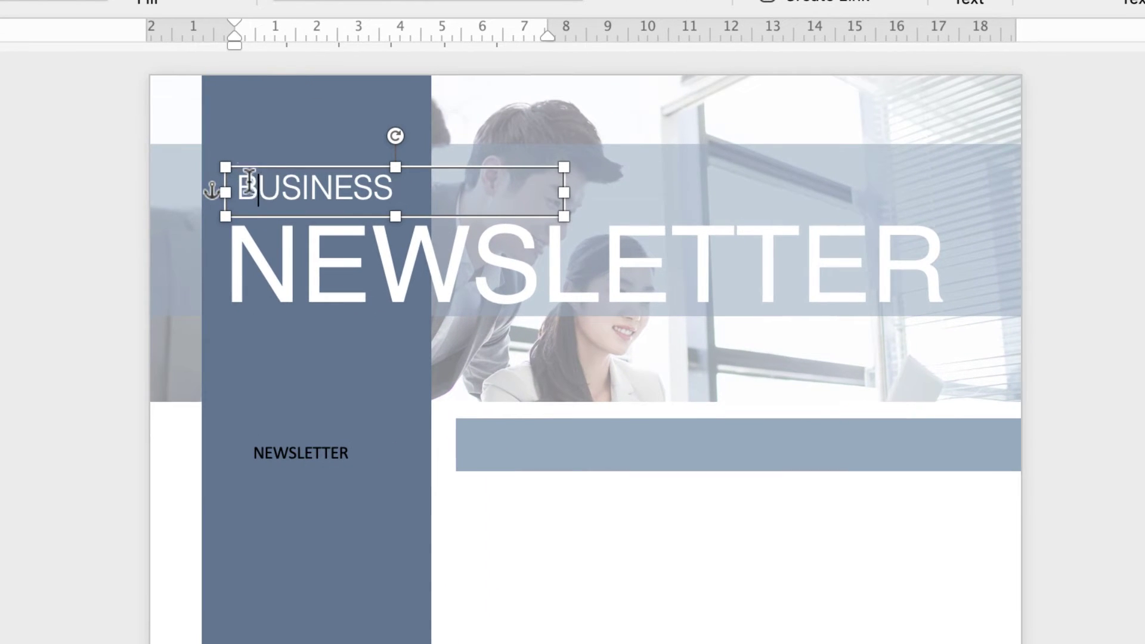
click(92, 209)
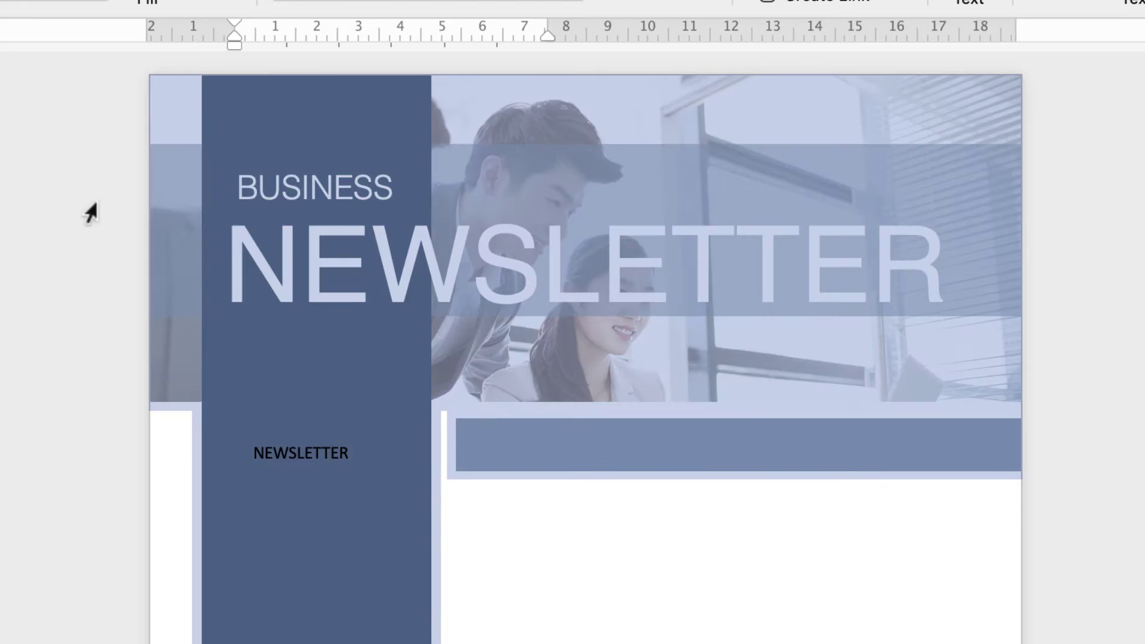
click(280, 194)
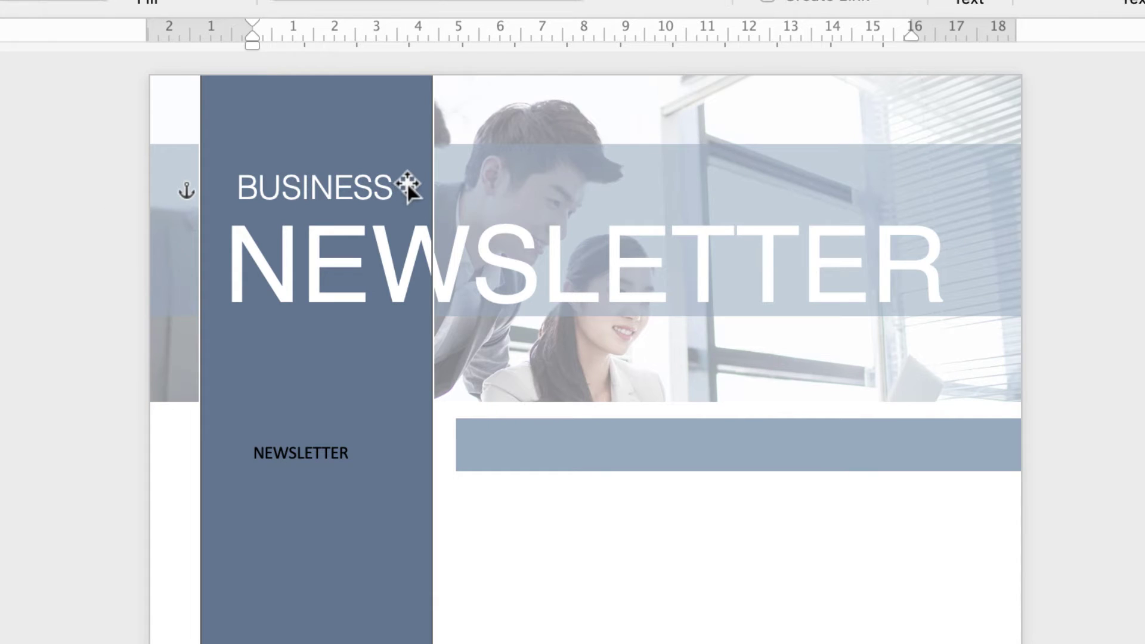
click(406, 184)
drag(413, 339, 409, 337)
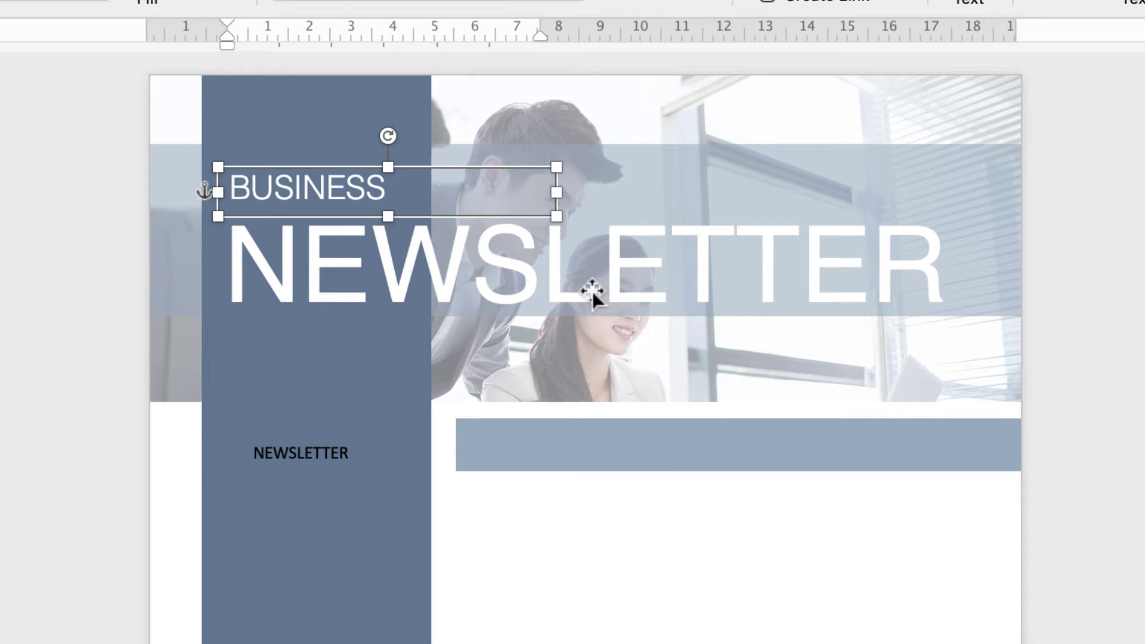
Nudge the large NEWSLETTER title upwards in small increments so it sits closer beneath BUSINESS.
click(656, 261)
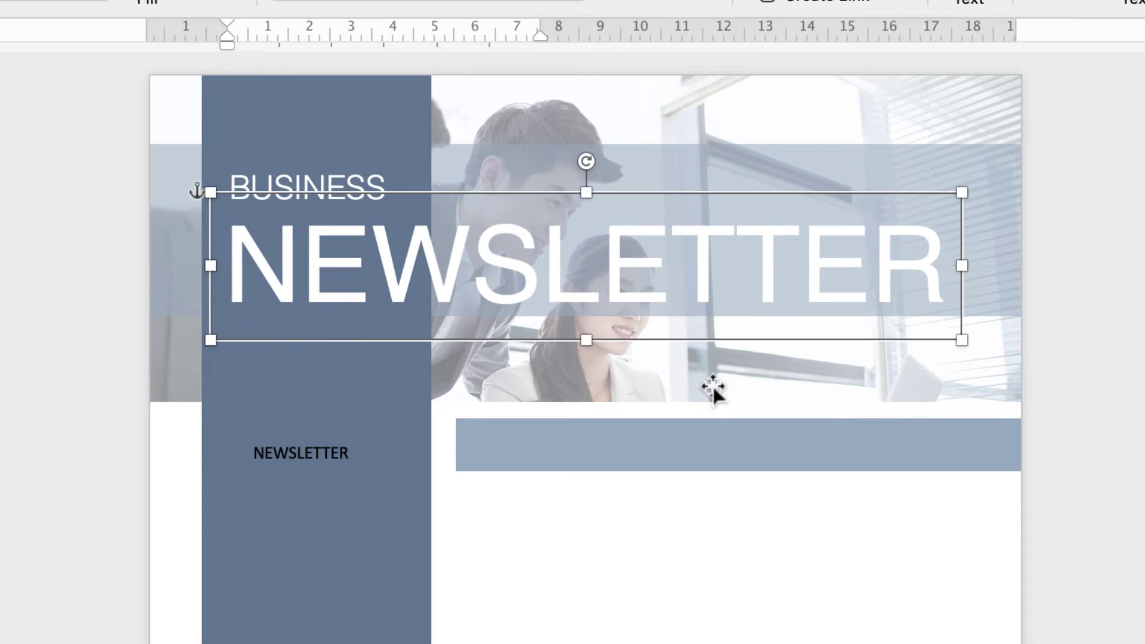
key(Up)
key(Up)
key(Up)
key(Up)
key(Up)
key(Up)
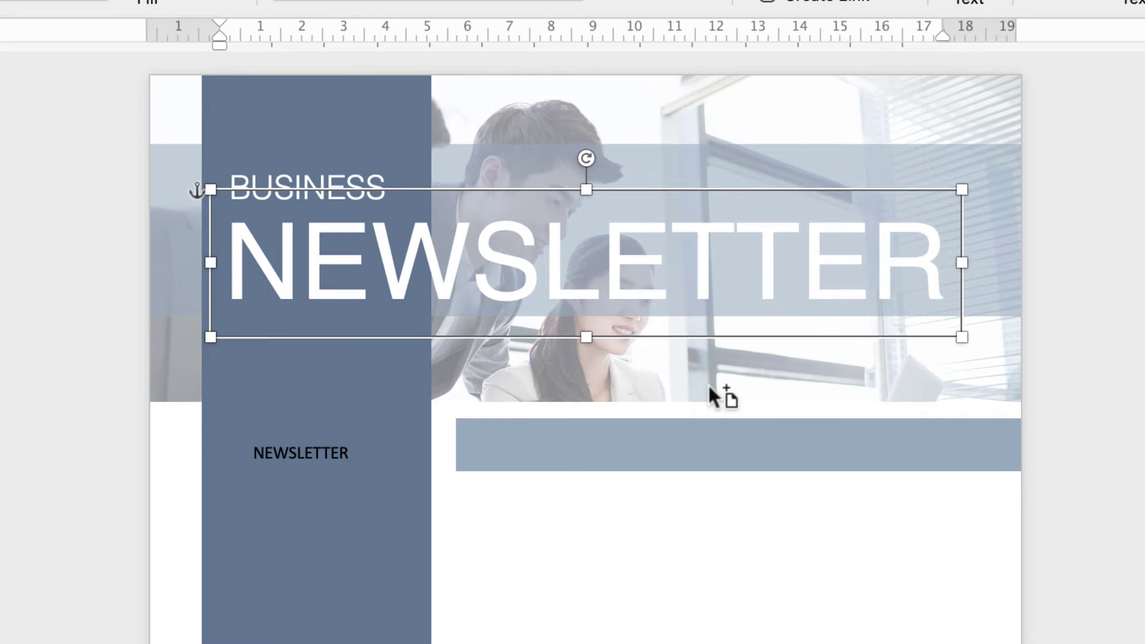
click(707, 384)
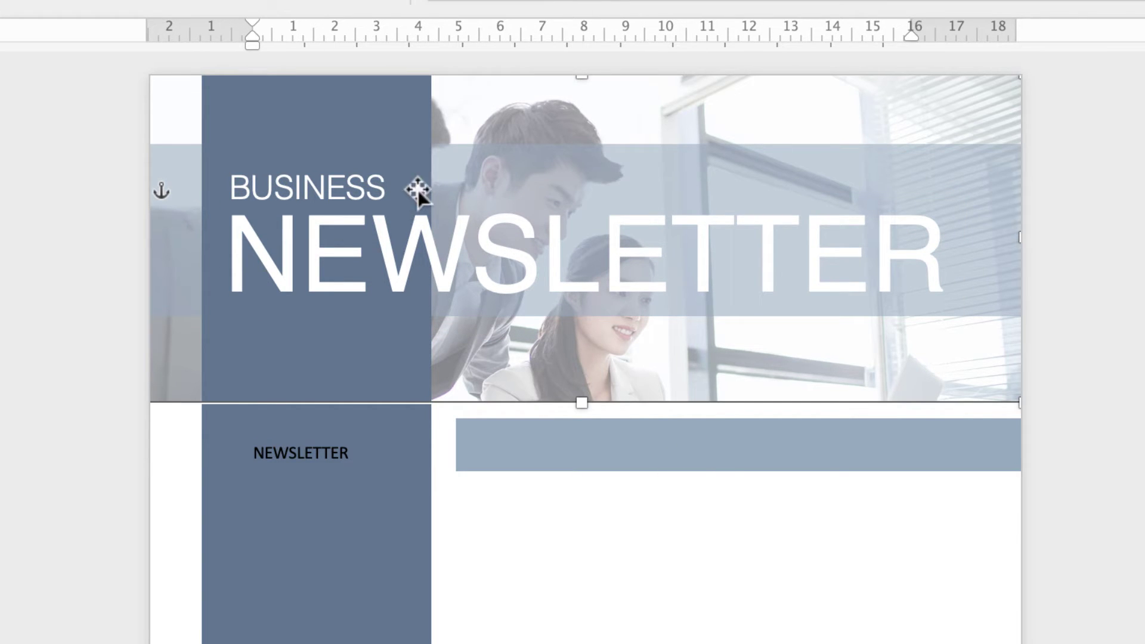
Copy the grey-blue bar below the header to beside BUSINESS and shrink it to a thin strip ending near the title's right edge.
click(748, 451)
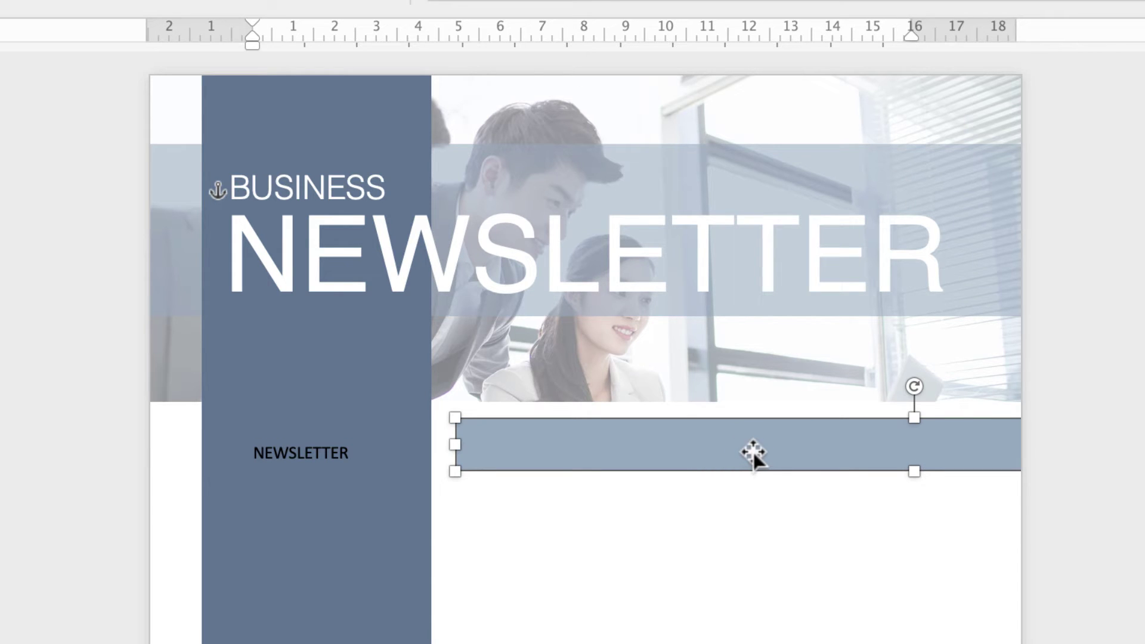
drag(752, 449, 706, 183)
drag(864, 148, 867, 182)
drag(410, 199, 447, 190)
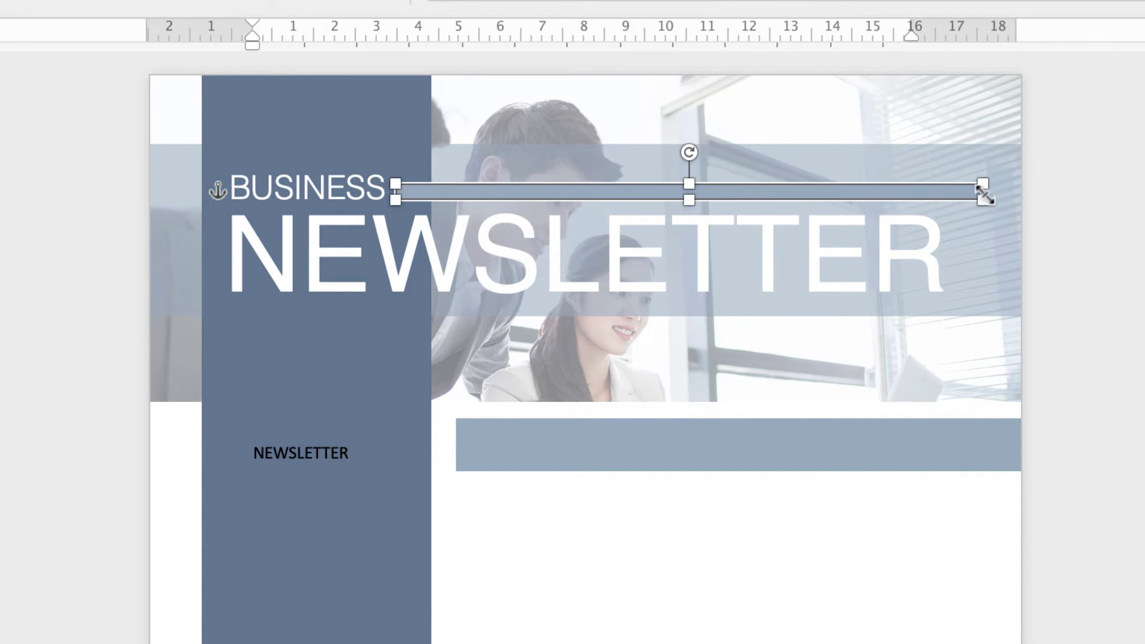
drag(982, 191, 935, 195)
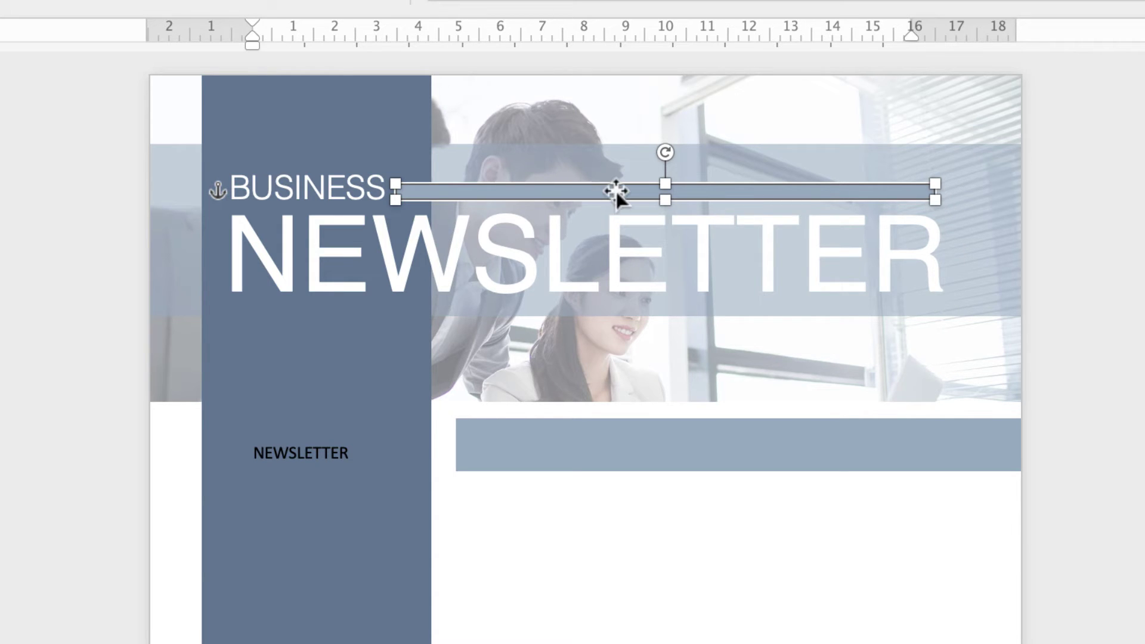
drag(616, 191, 611, 189)
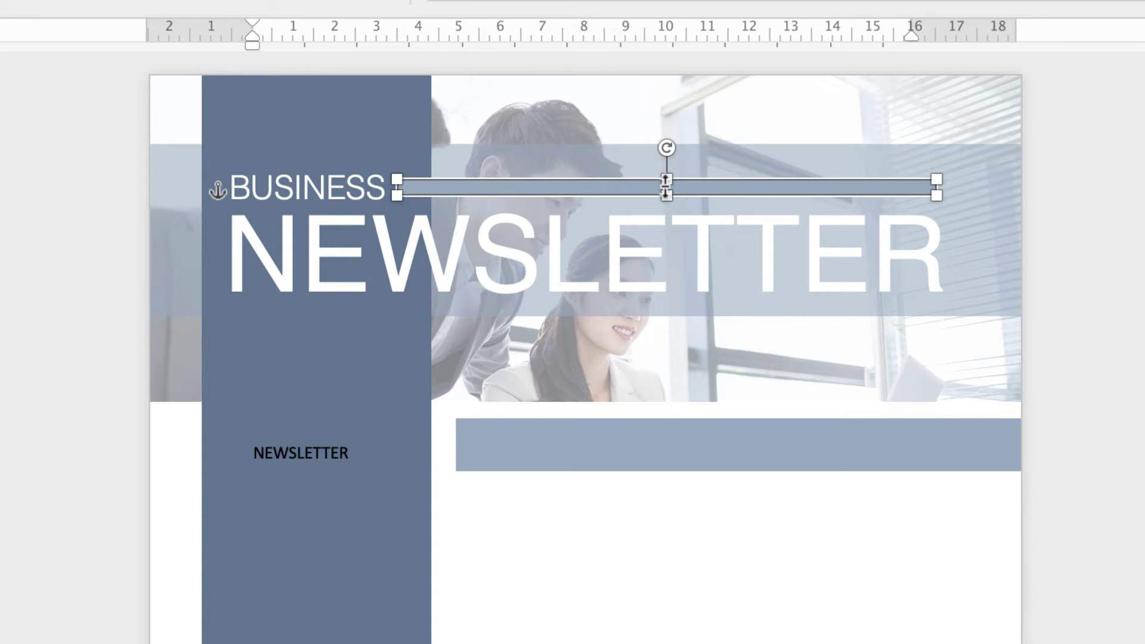
drag(668, 177, 668, 184)
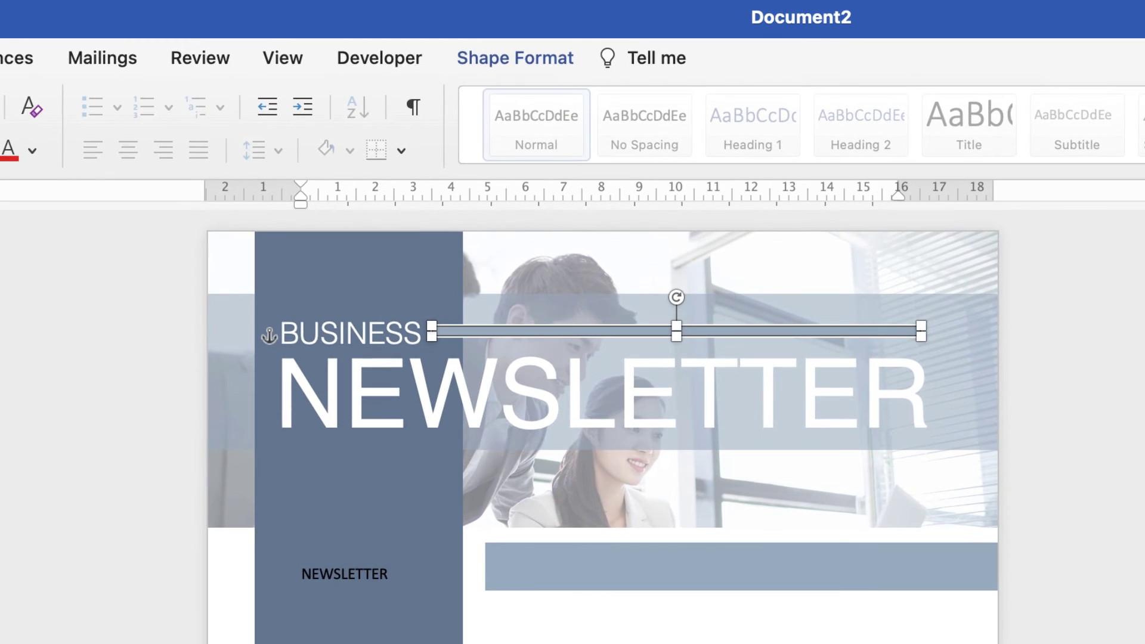
Fill the thin strip beside BUSINESS with white.
click(520, 57)
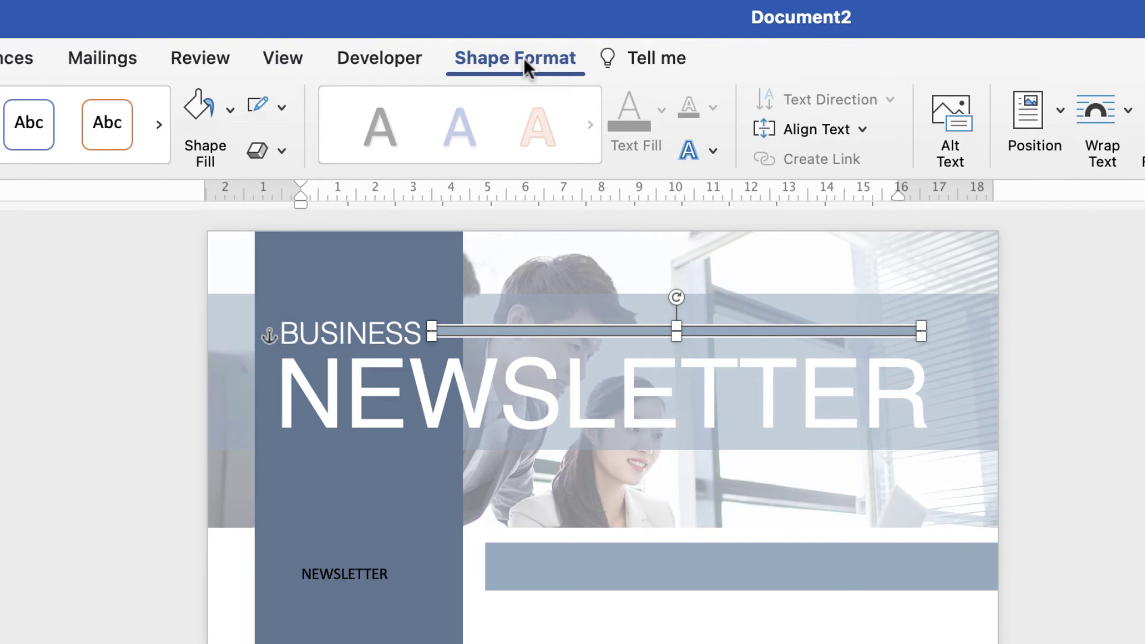
click(229, 116)
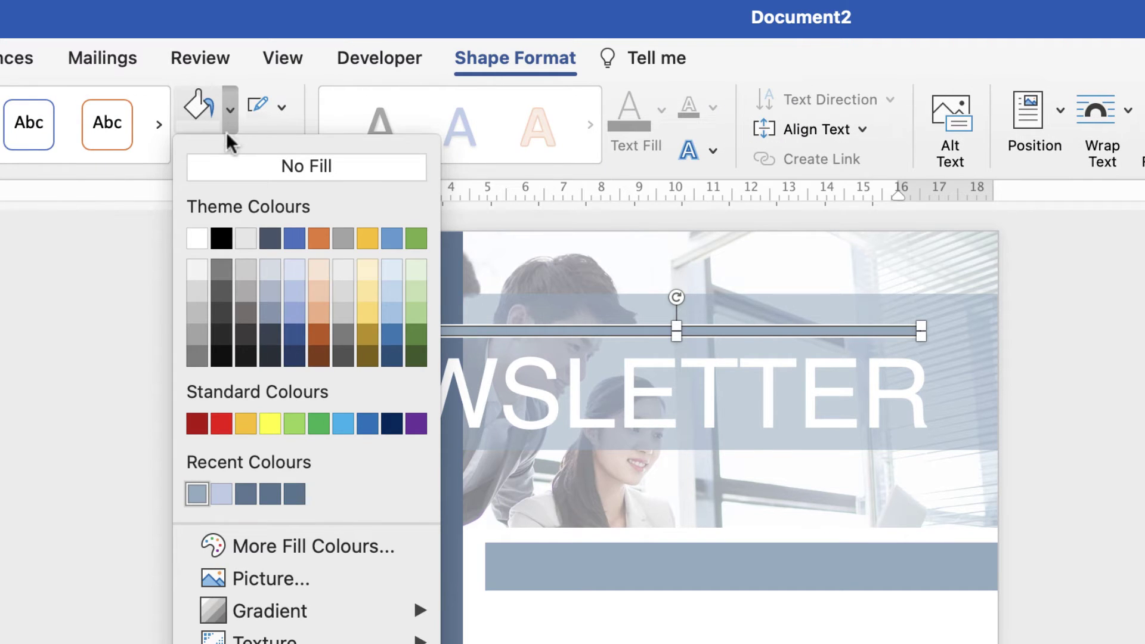
click(195, 241)
click(113, 388)
Set the font of the small NEWSLETTER text box in the sidebar to Helvetica.
click(348, 577)
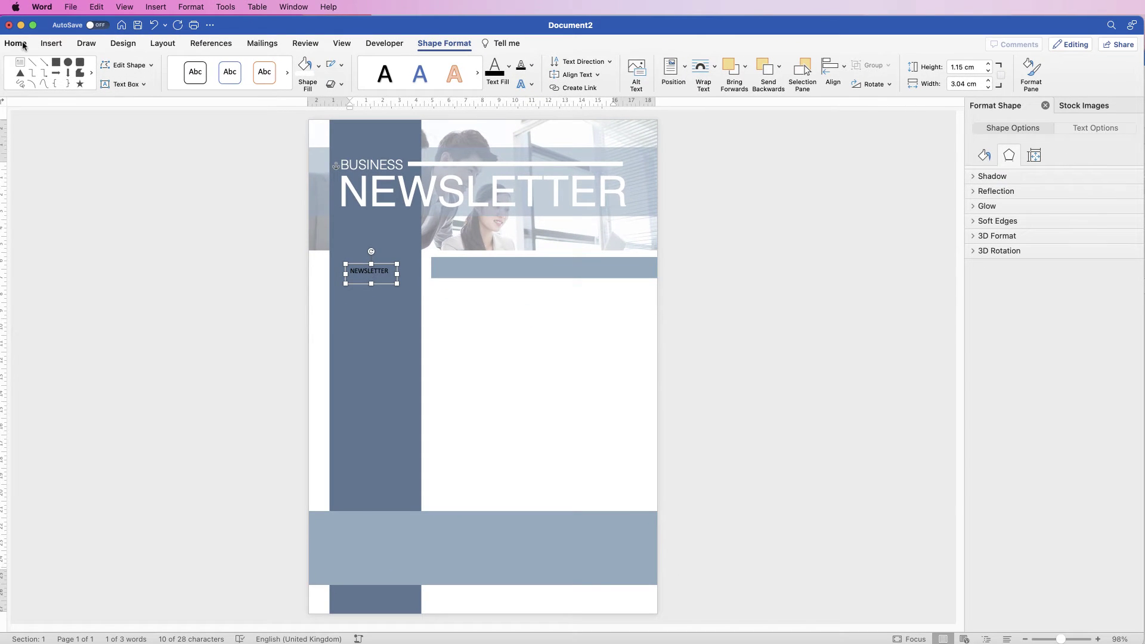
click(34, 45)
click(115, 71)
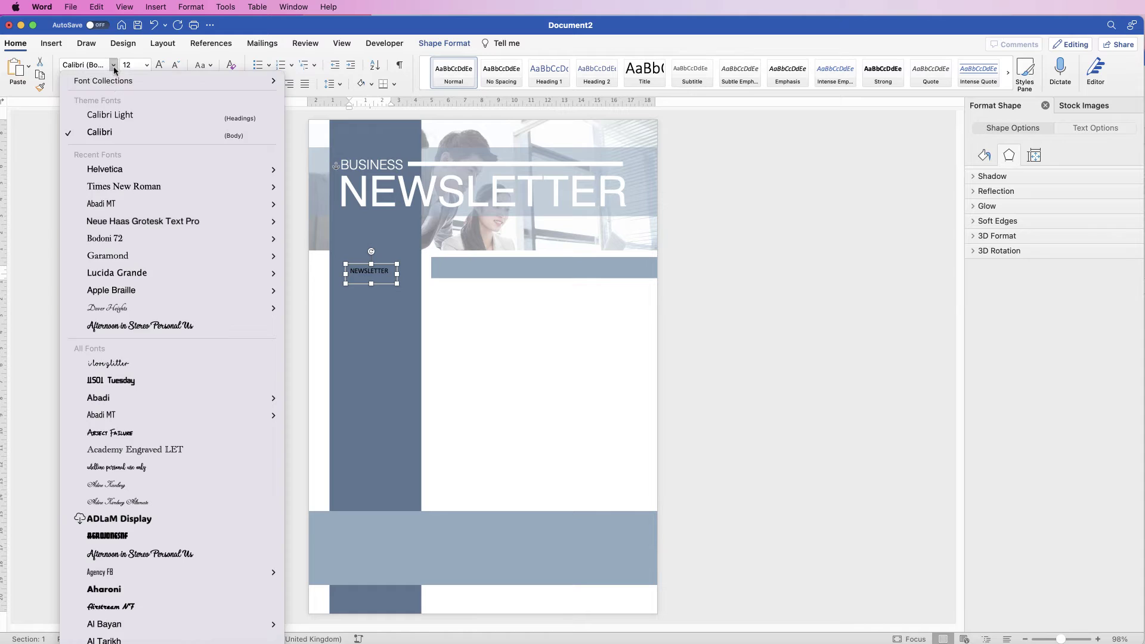
click(110, 173)
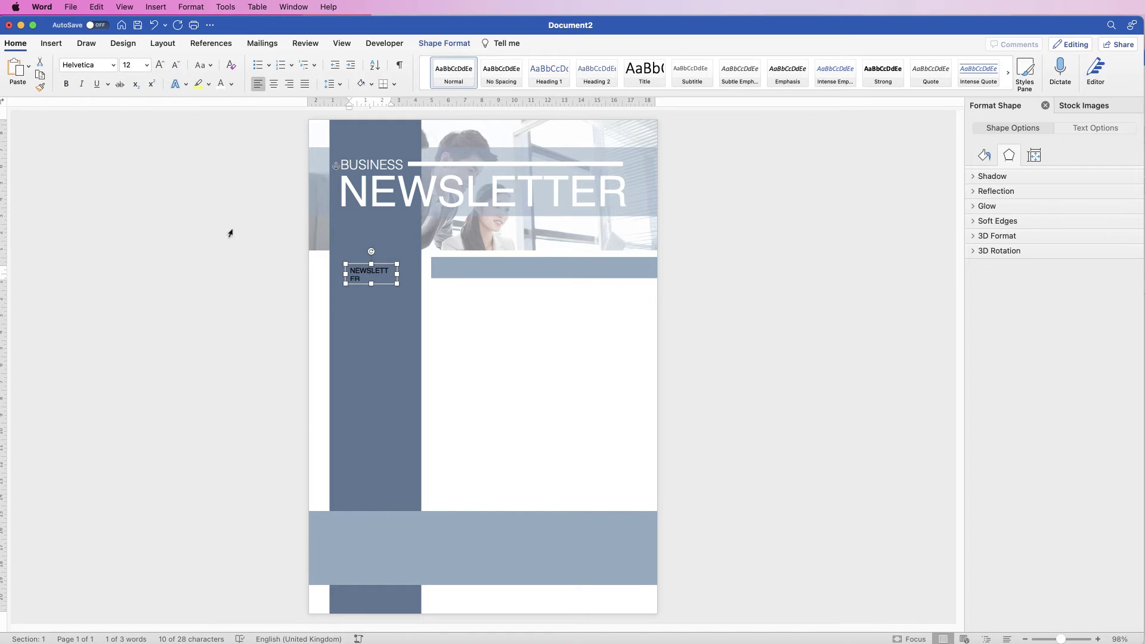
Duplicate the small text box repeatedly and spread the copies over the sidebar, the horizontal bar, the white area and the lower band.
drag(397, 272, 392, 433)
key(super+z)
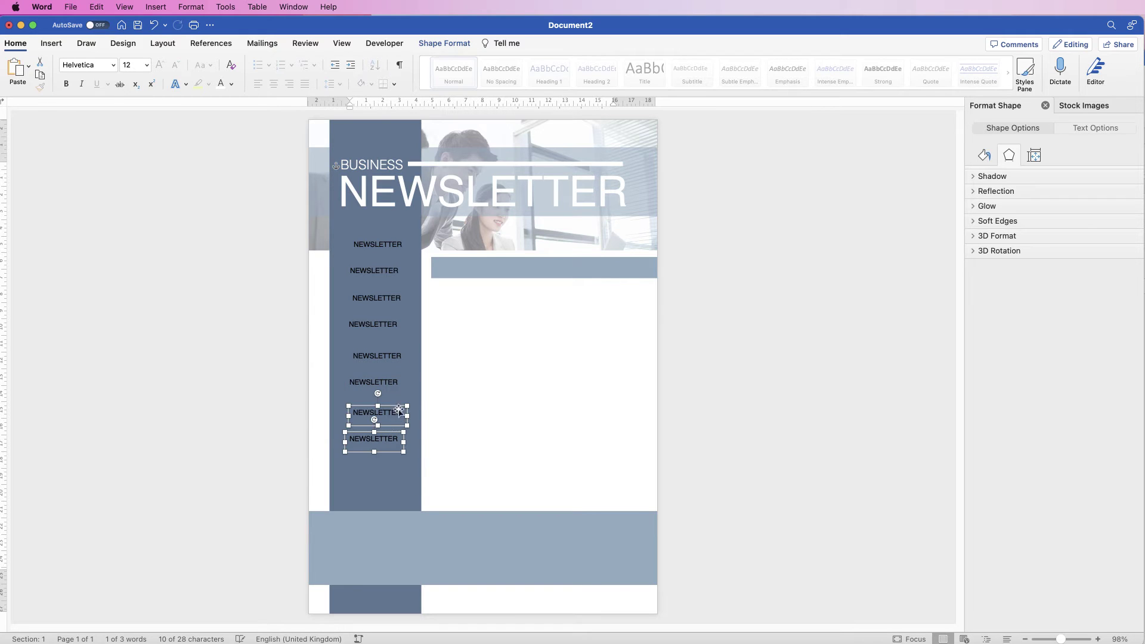
click(390, 386)
click(379, 246)
drag(379, 246, 535, 267)
drag(383, 273, 490, 329)
drag(401, 301, 619, 332)
drag(379, 327, 380, 288)
drag(380, 358, 379, 330)
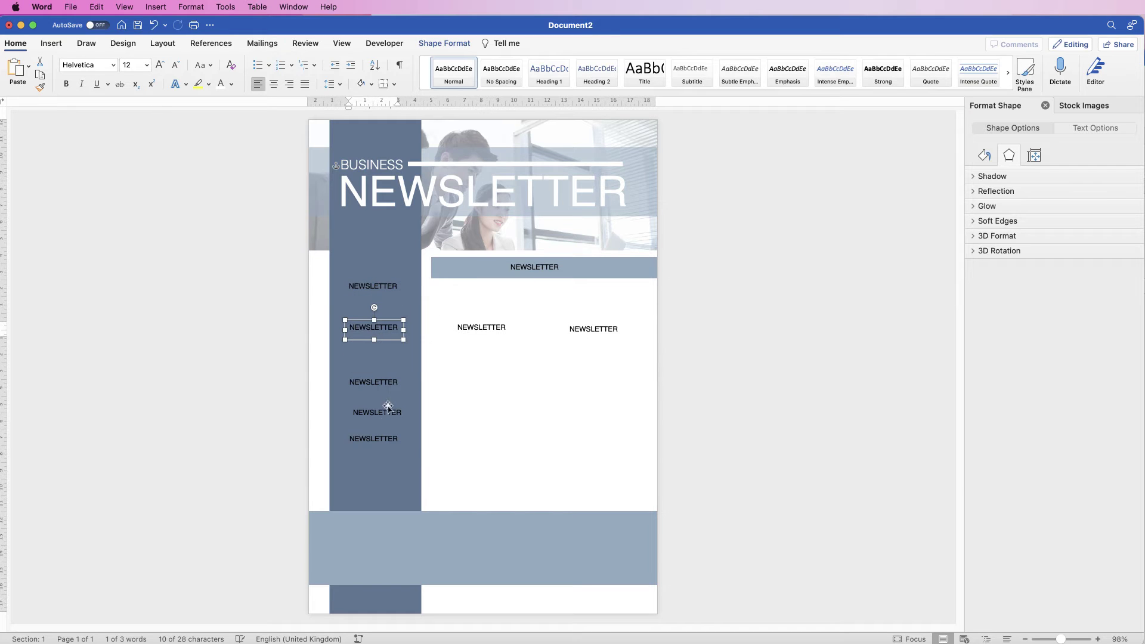
drag(380, 440, 387, 566)
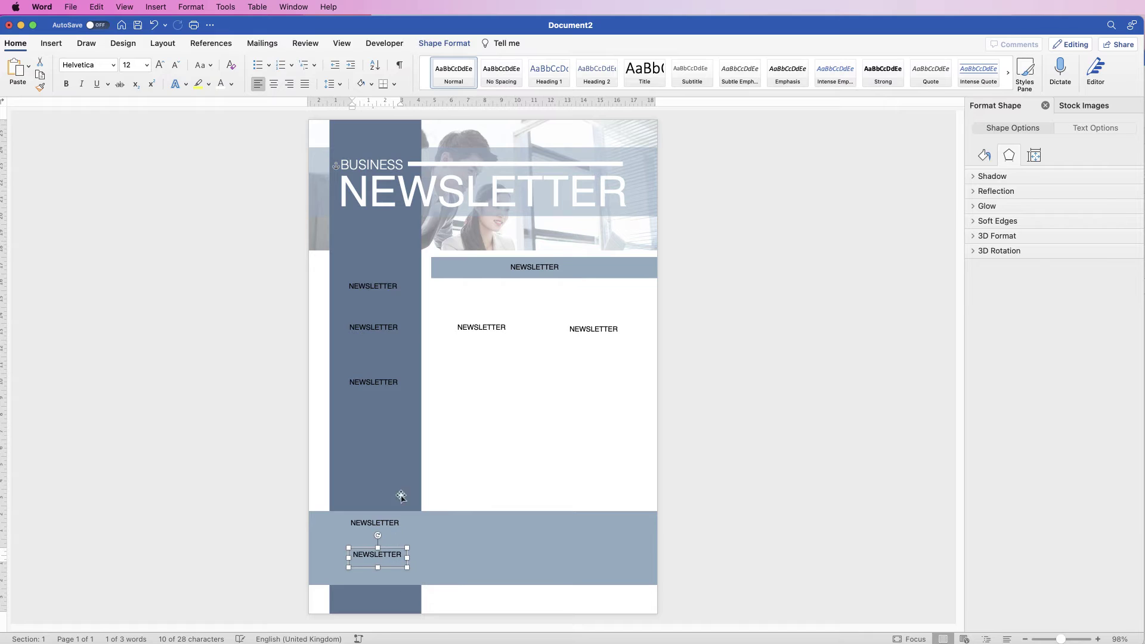
Delete the lowest spare text box above the band in the sidebar and space the remaining two further apart.
click(373, 383)
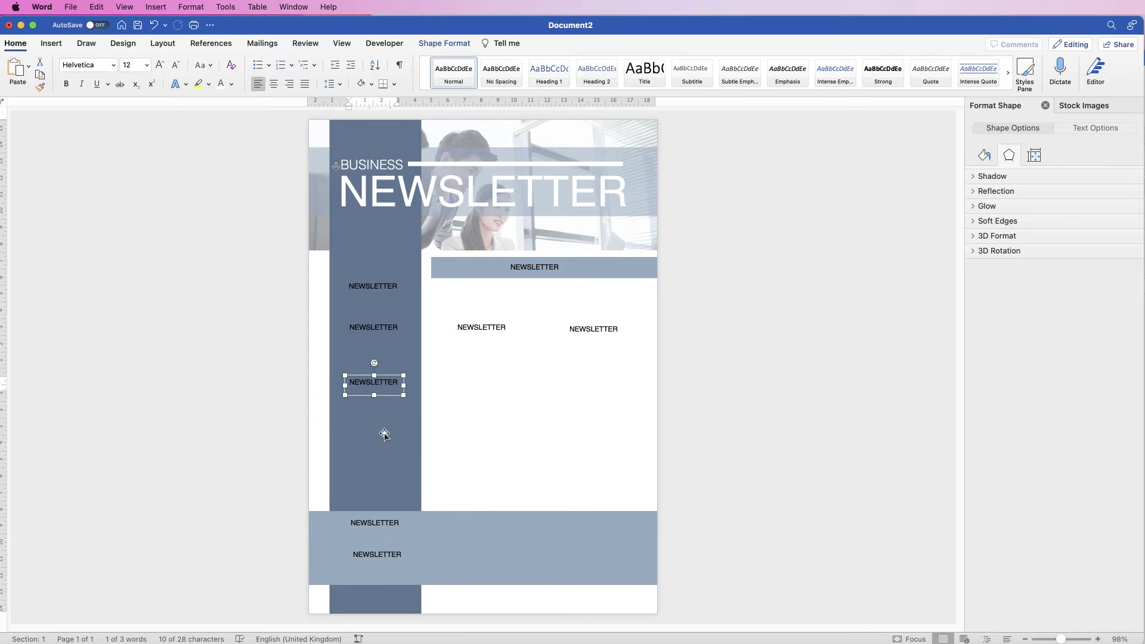
key(Delete)
drag(367, 299, 367, 281)
drag(371, 328, 371, 370)
Extend the upper sidebar text box downwards to roughly three times its height.
click(379, 270)
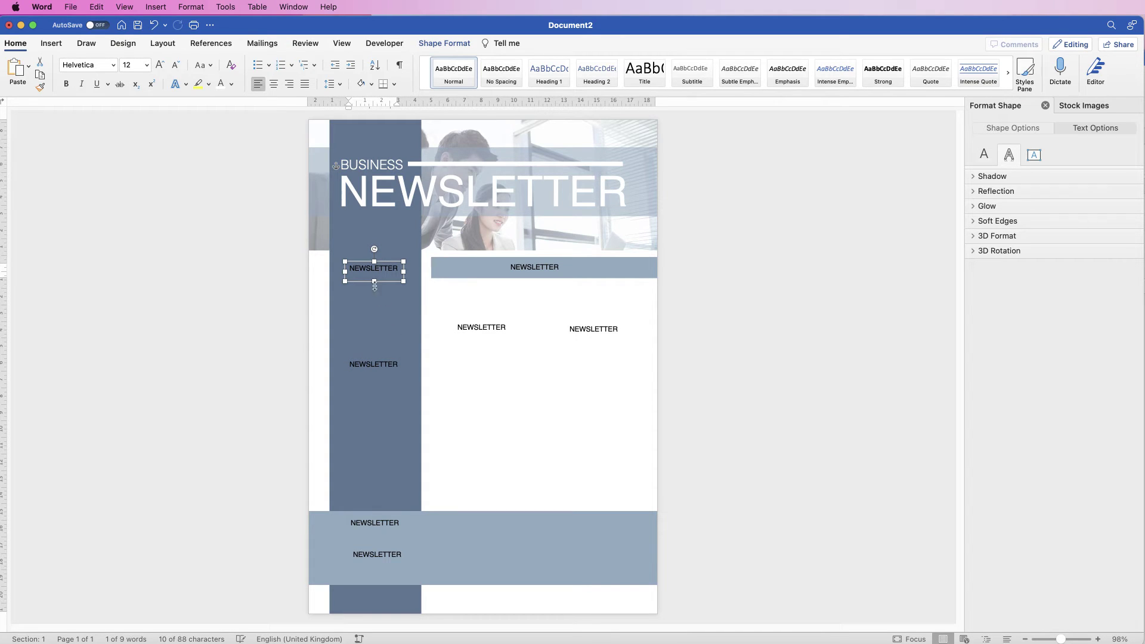
drag(373, 281, 378, 323)
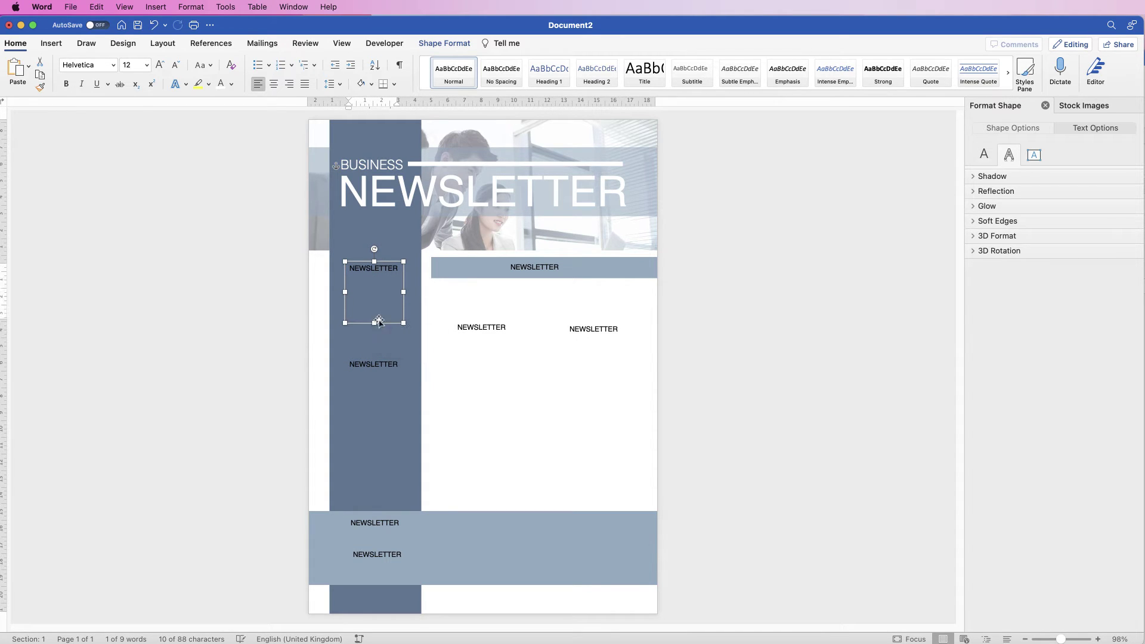
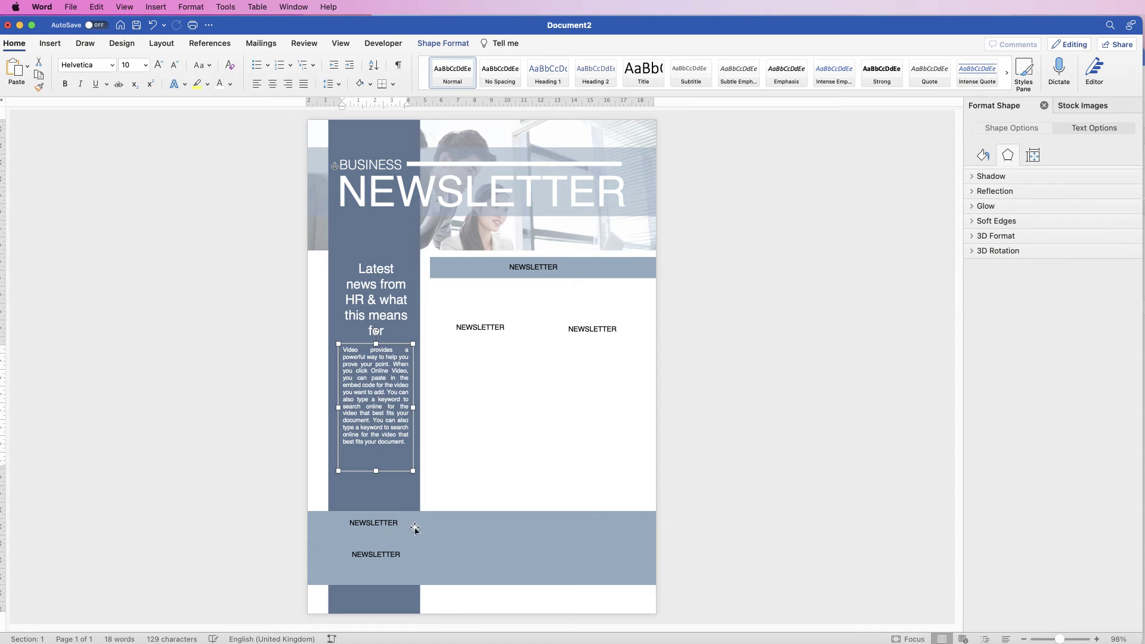
Extend the lower grey-blue band upwards so it ends just below the sidebar's body text.
click(415, 529)
drag(482, 509, 482, 475)
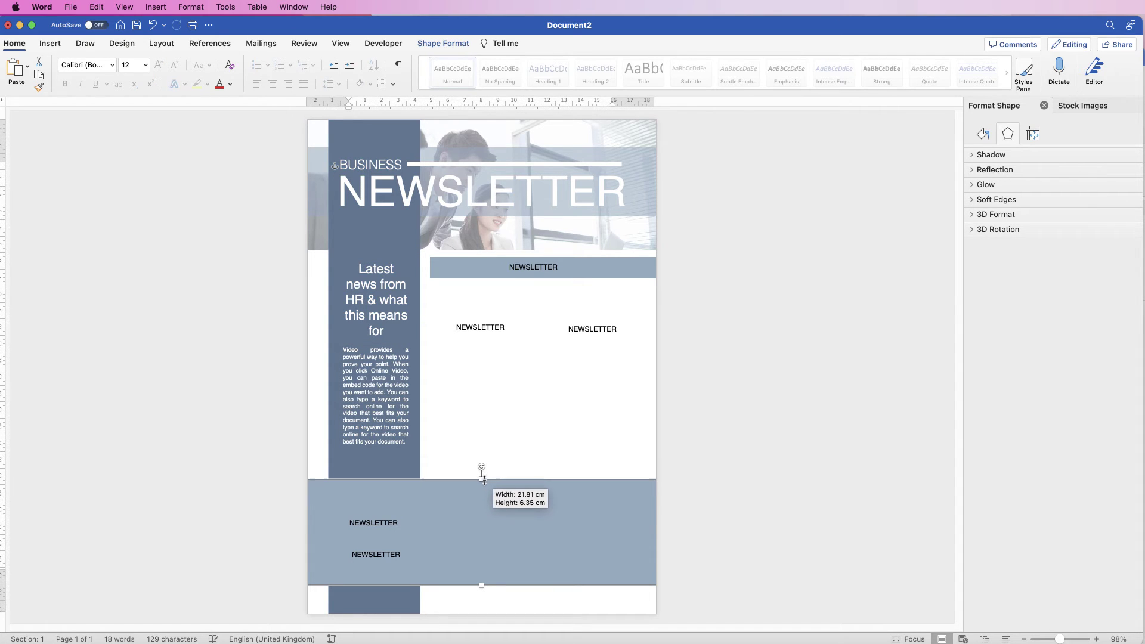
Paste the heading "TOP NEWS" into the upper text box of the lower band and widen the box to fit it on one line.
key(super+v)
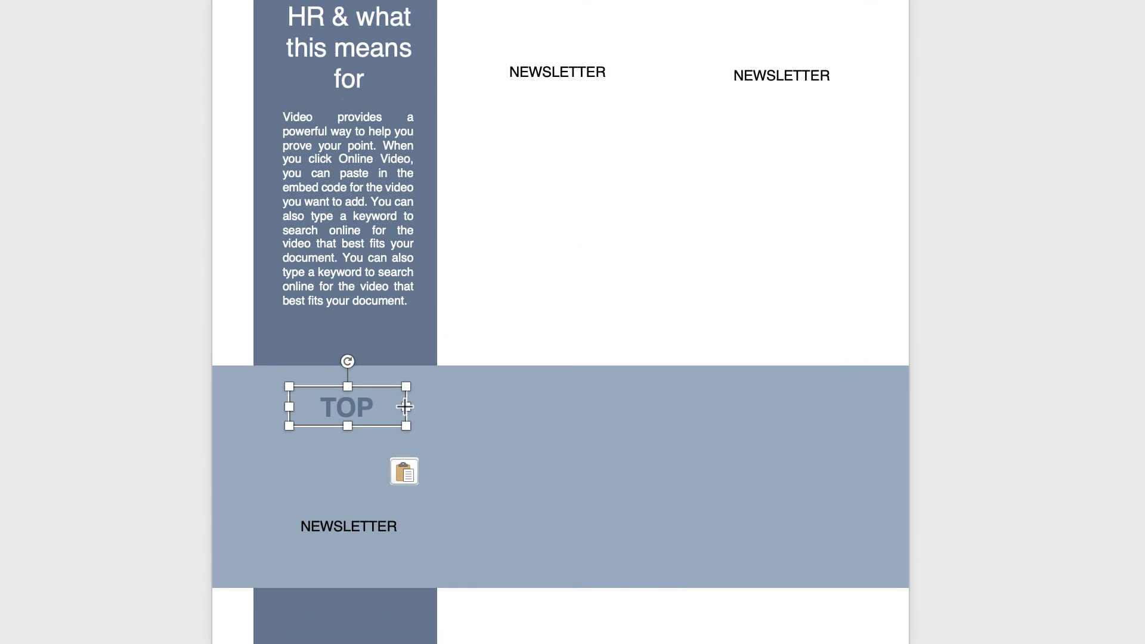
drag(405, 420, 453, 418)
mouse_move(373, 426)
mouse_down()
mouse_move(373, 412)
mouse_move(372, 439)
mouse_move(370, 401)
mouse_move(365, 409)
mouse_up()
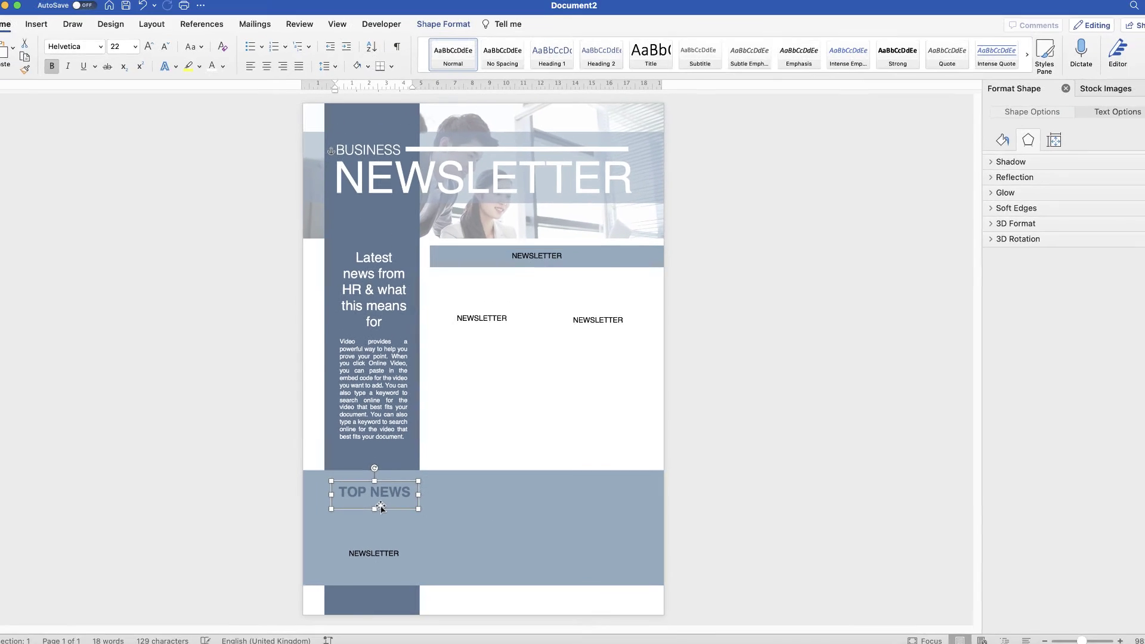
Colour the whole TOP NEWS heading with the dark grey-blue from the recent colours.
click(379, 492)
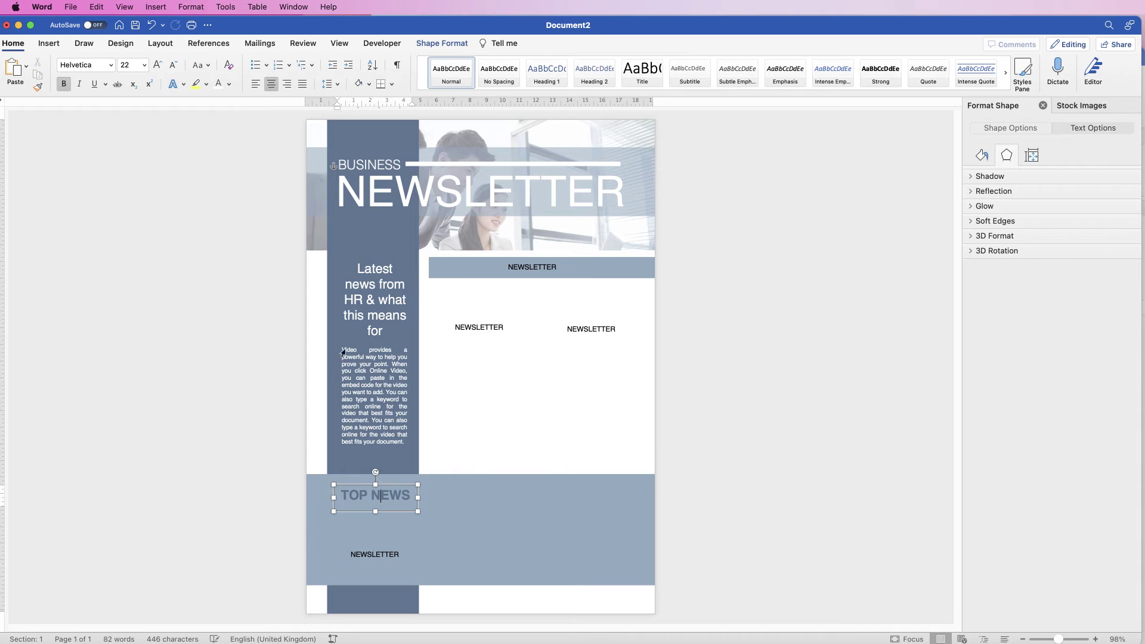
key(super+a)
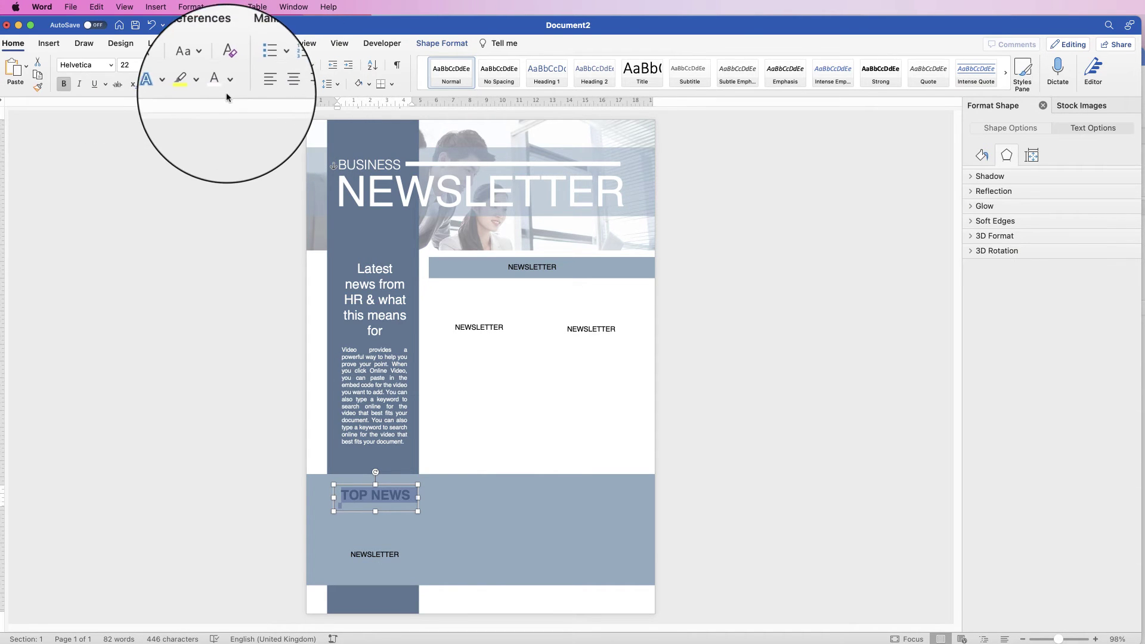
click(229, 84)
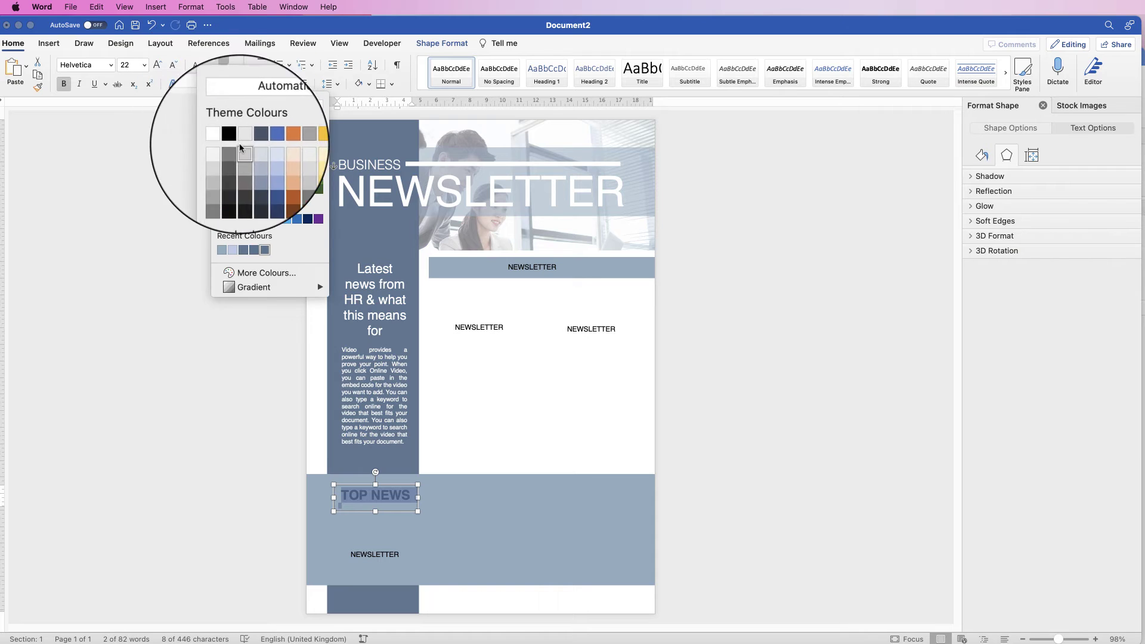
click(243, 254)
Replace the placeholder in the text box below TOP NEWS with the copied numbered news text.
click(378, 520)
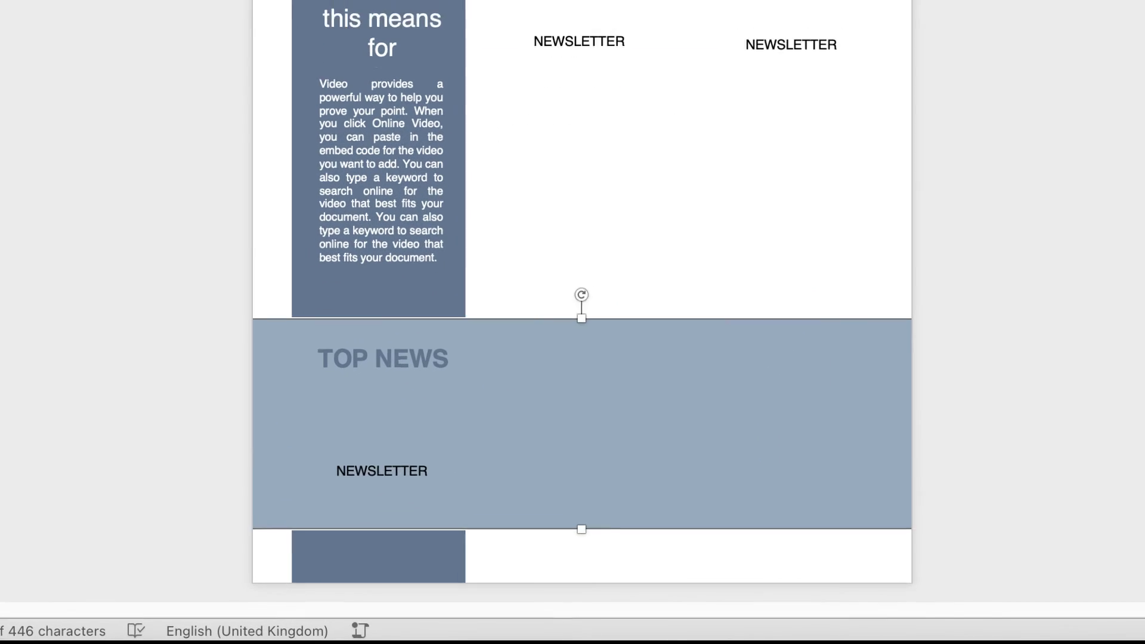
click(376, 556)
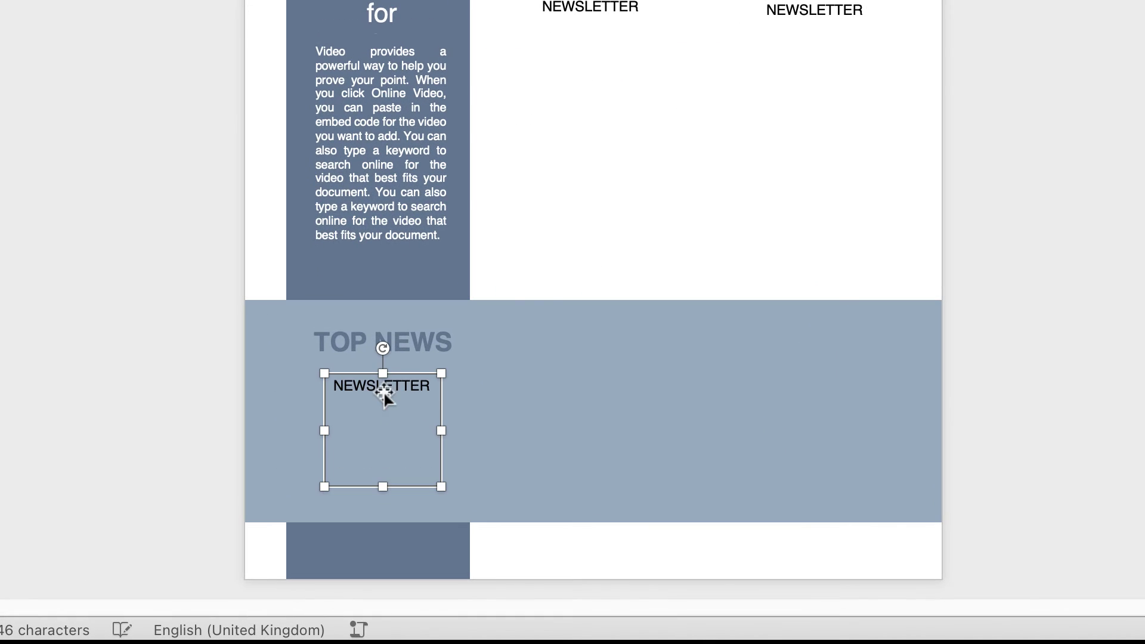
key(super+v)
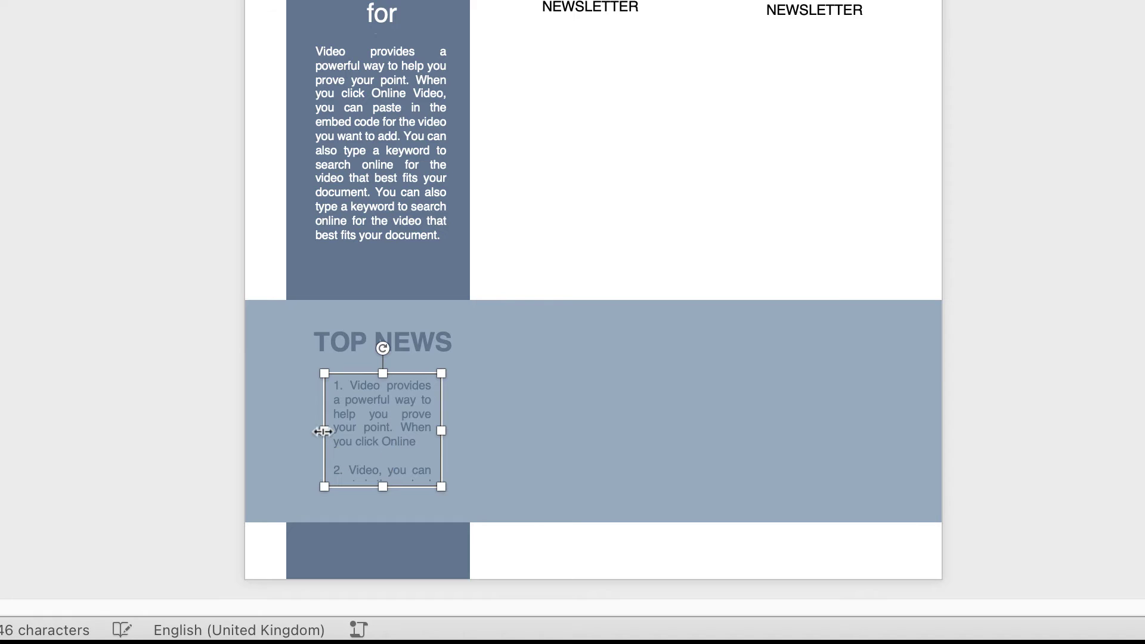
Widen and lengthen the numbered news text box below TOP NEWS until all three news items fit inside it.
drag(322, 431, 306, 430)
drag(441, 430, 455, 430)
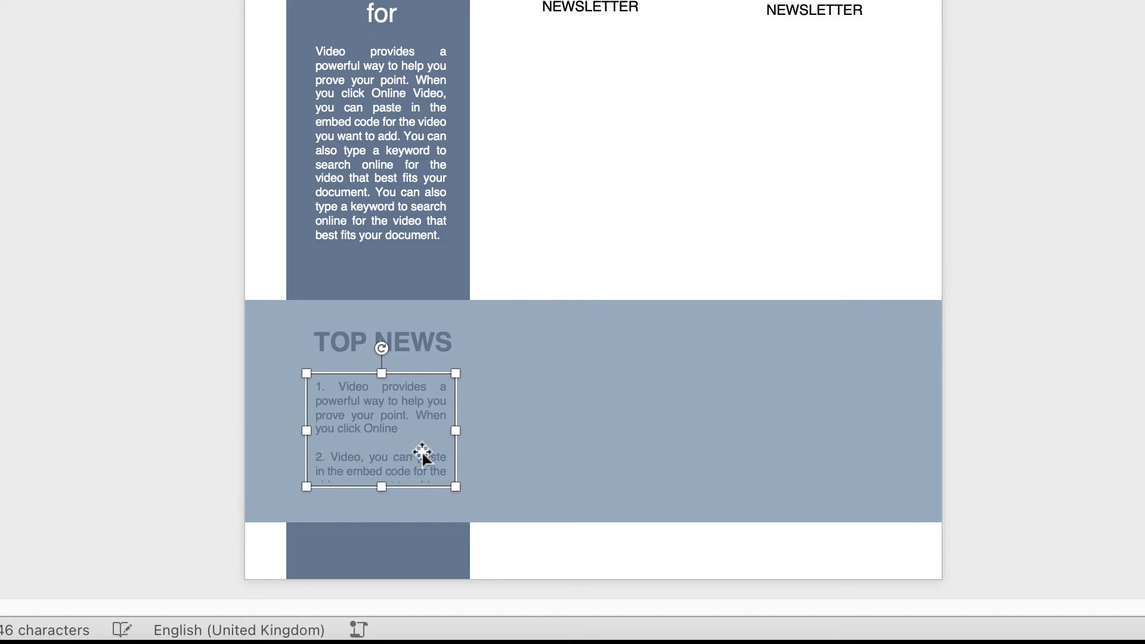
drag(382, 487, 382, 511)
drag(456, 443, 460, 432)
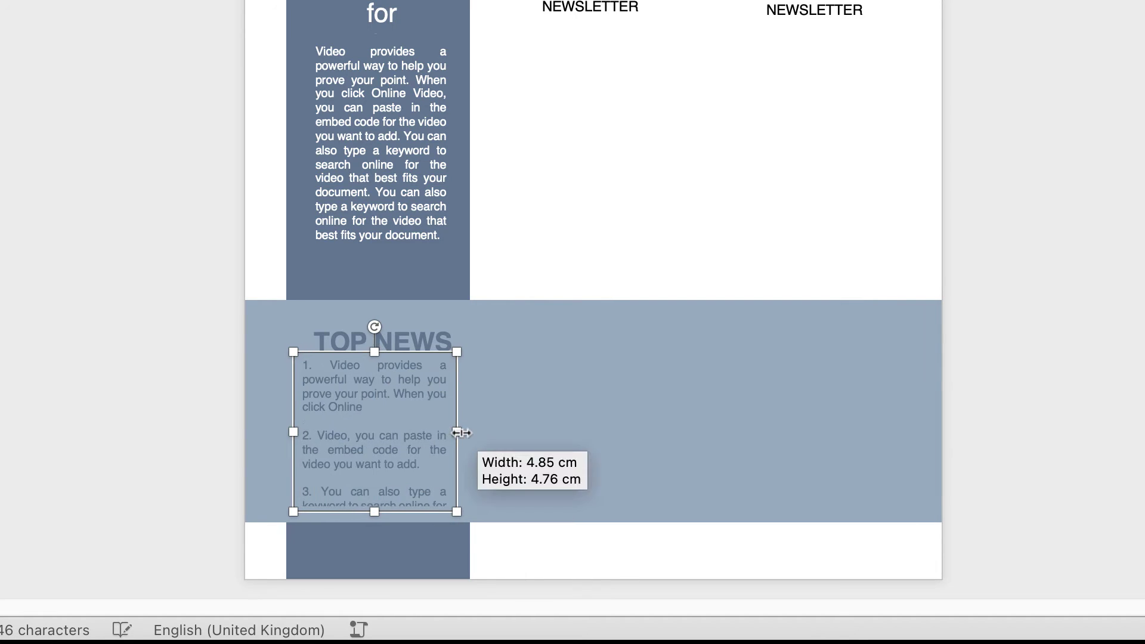
Extend the lower grey-blue band slightly downwards so it reaches below the last numbered news item.
click(525, 477)
drag(594, 522, 593, 542)
click(478, 303)
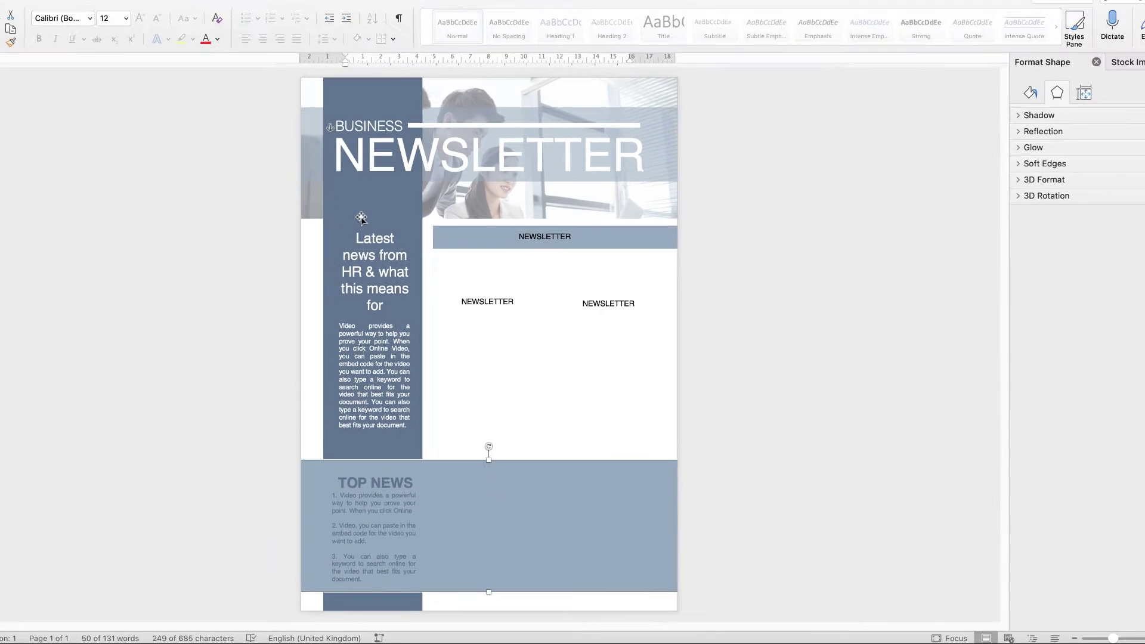
Nudge the TOP NEWS heading upwards to leave a gap above the numbered news text.
click(373, 495)
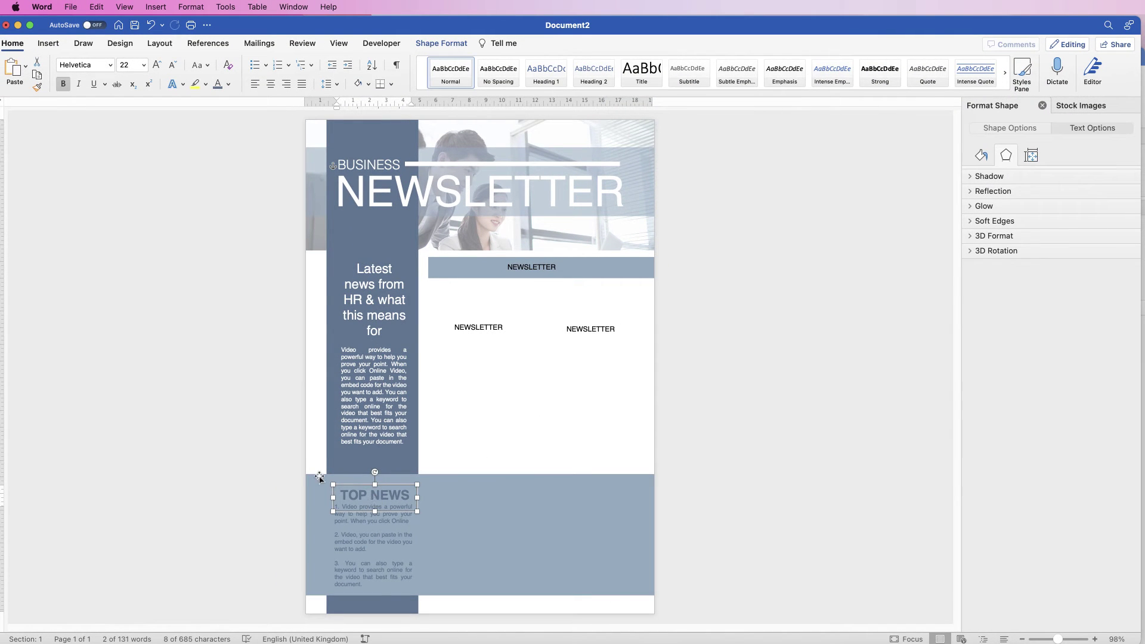
key(Up)
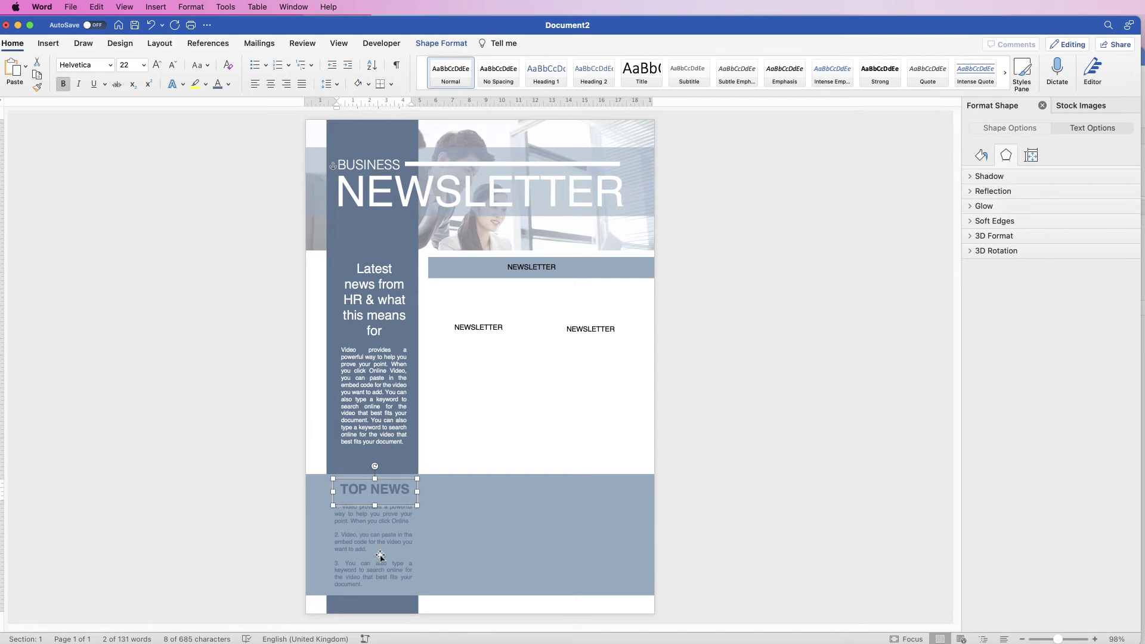
click(377, 546)
Shift the sidebar body text and its "Latest news from HR" heading down, closer to the lower band.
click(379, 426)
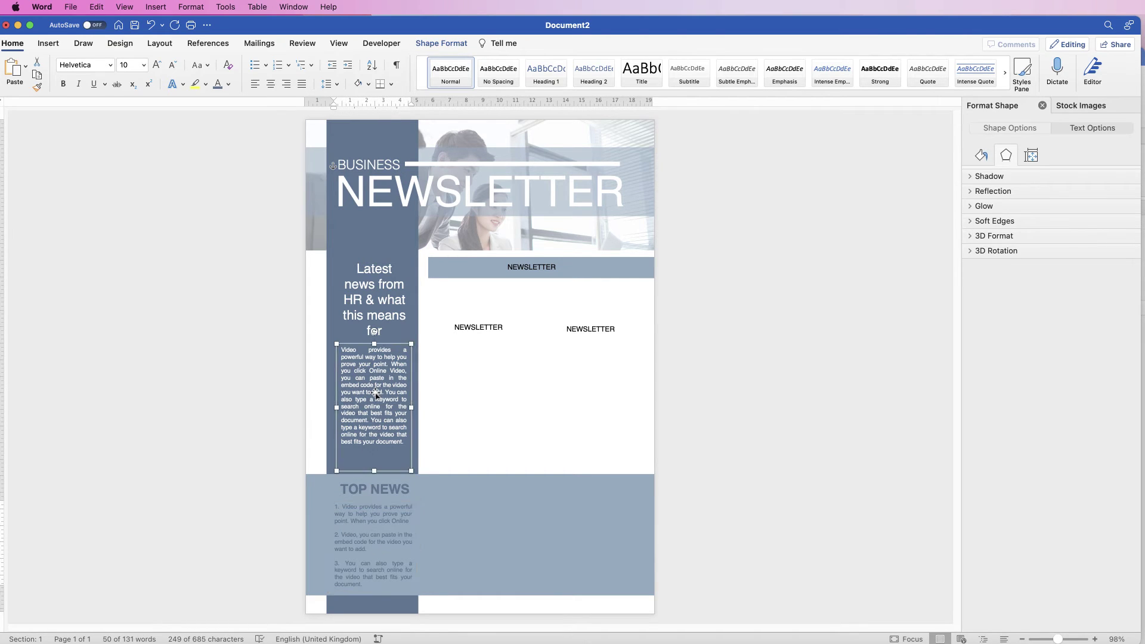
key(Down)
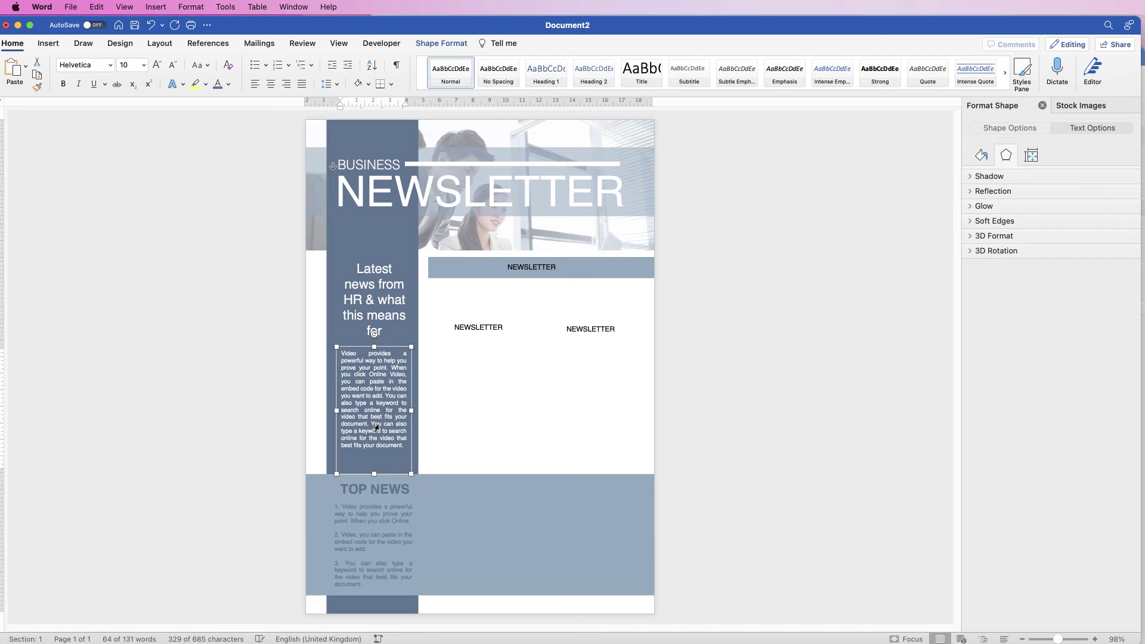
drag(374, 291, 381, 329)
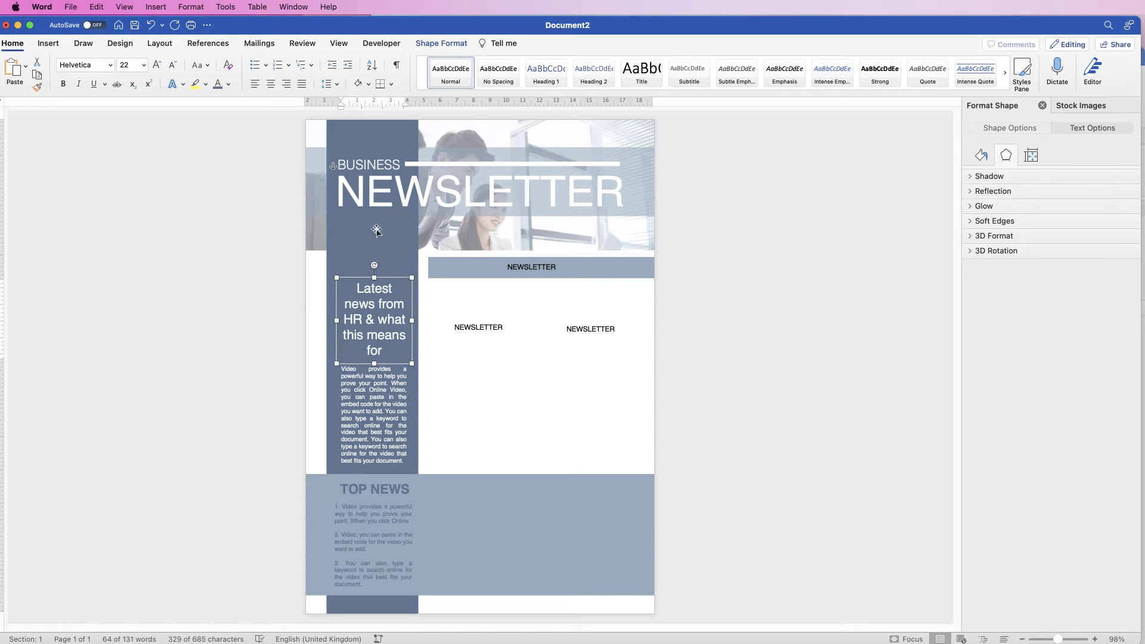
Select the dark sidebar rectangle with its four text boxes and align the selected objects to their horizontal centre.
click(338, 234)
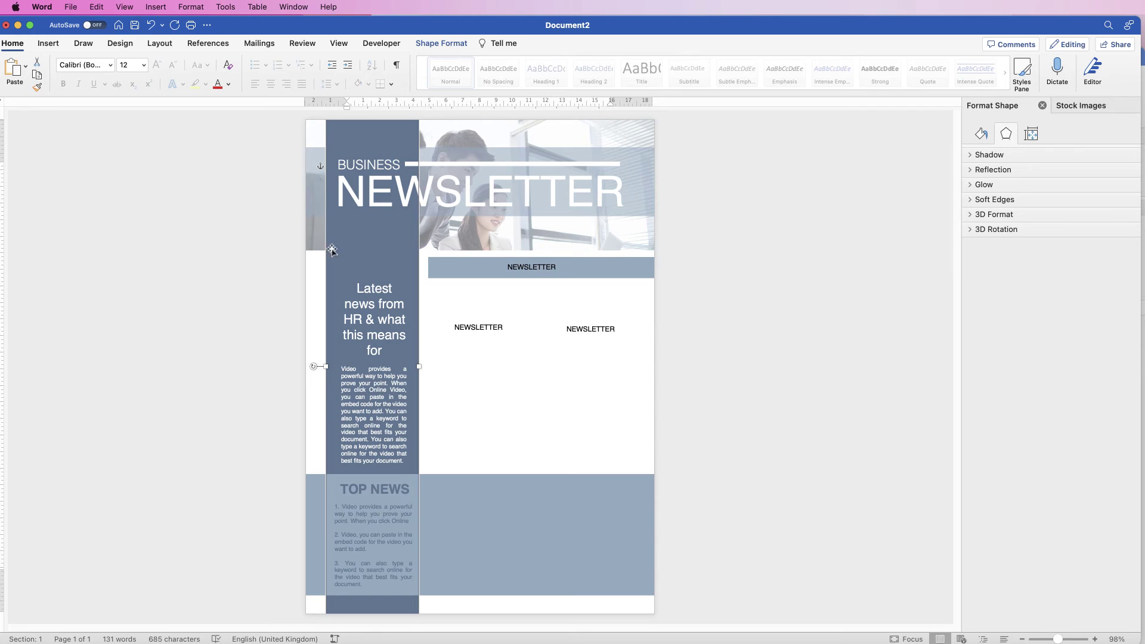
shift+click(373, 320)
shift+click(370, 413)
shift+click(362, 489)
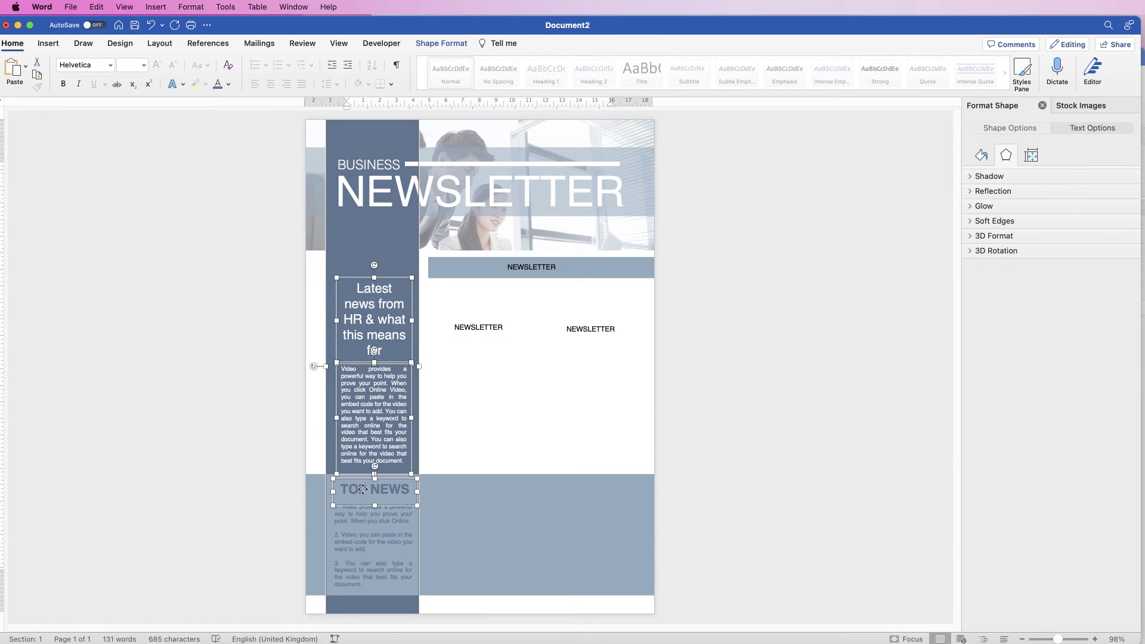
shift+click(360, 531)
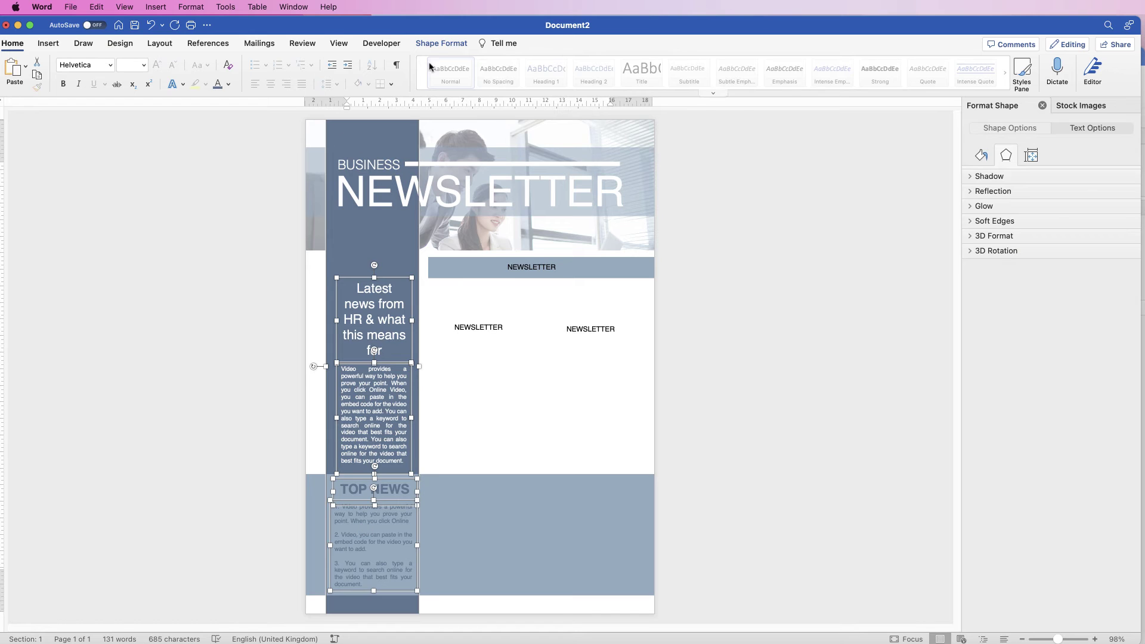
click(442, 43)
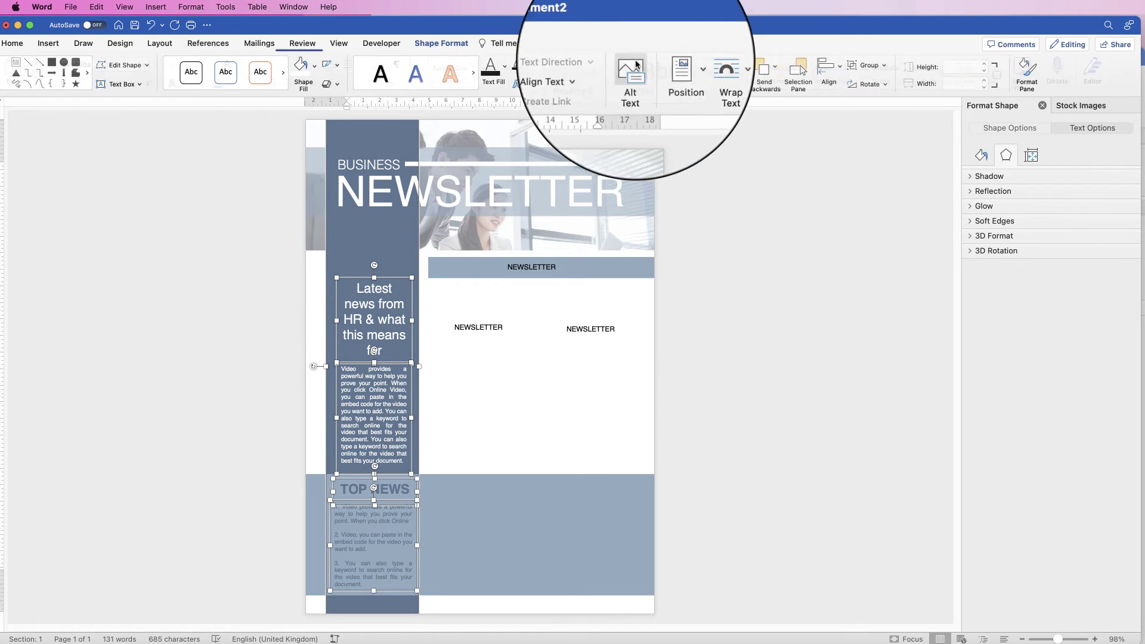
click(839, 69)
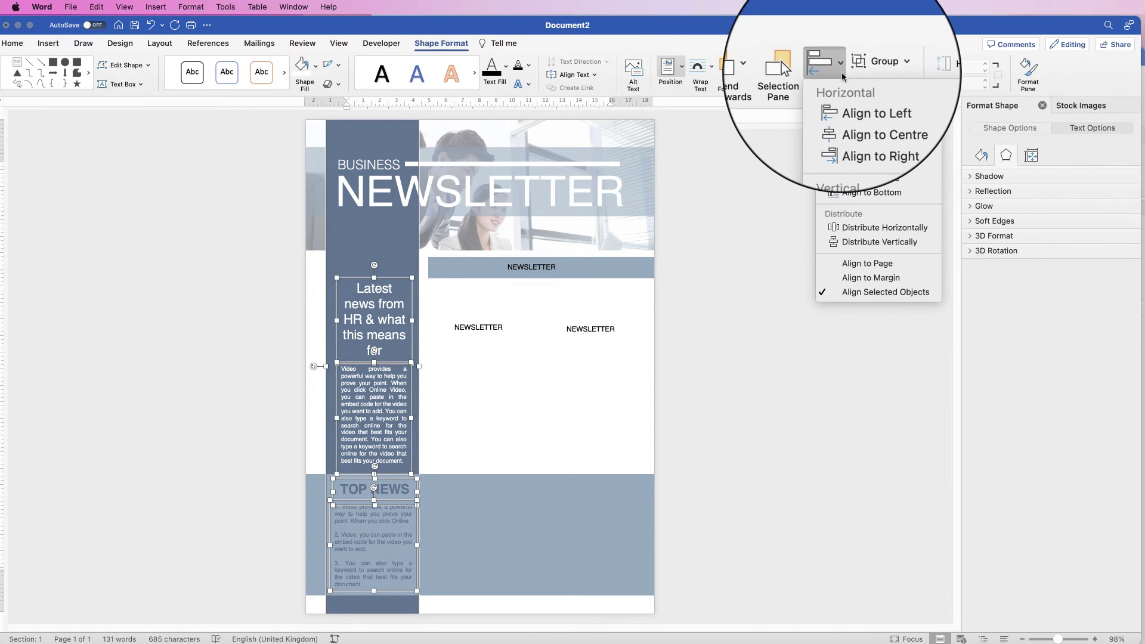
click(853, 115)
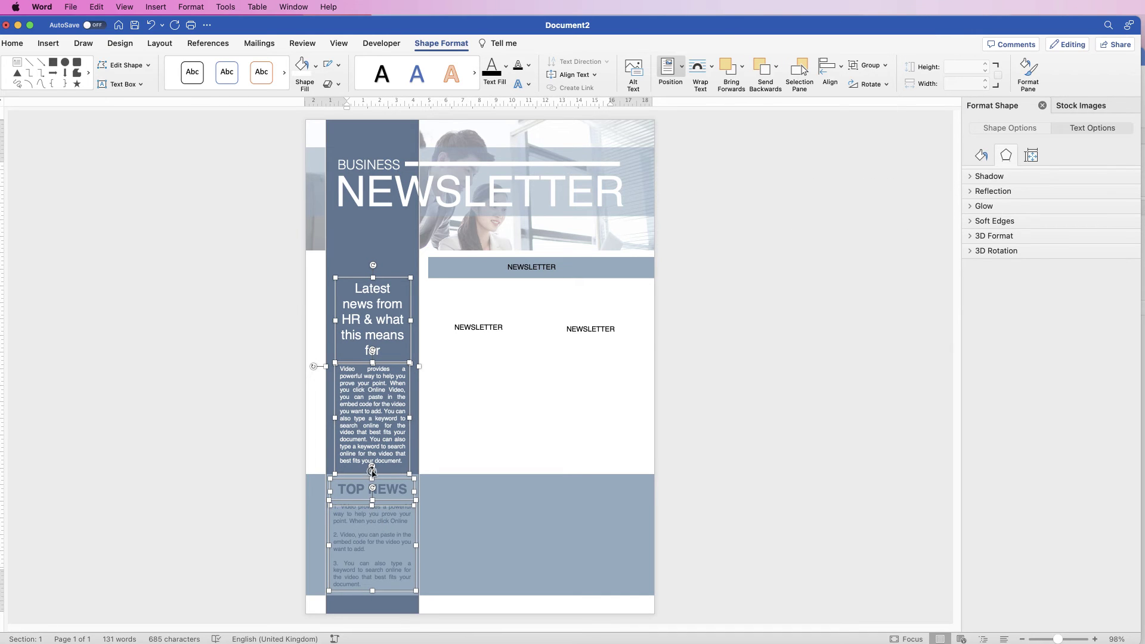
drag(372, 486, 366, 327)
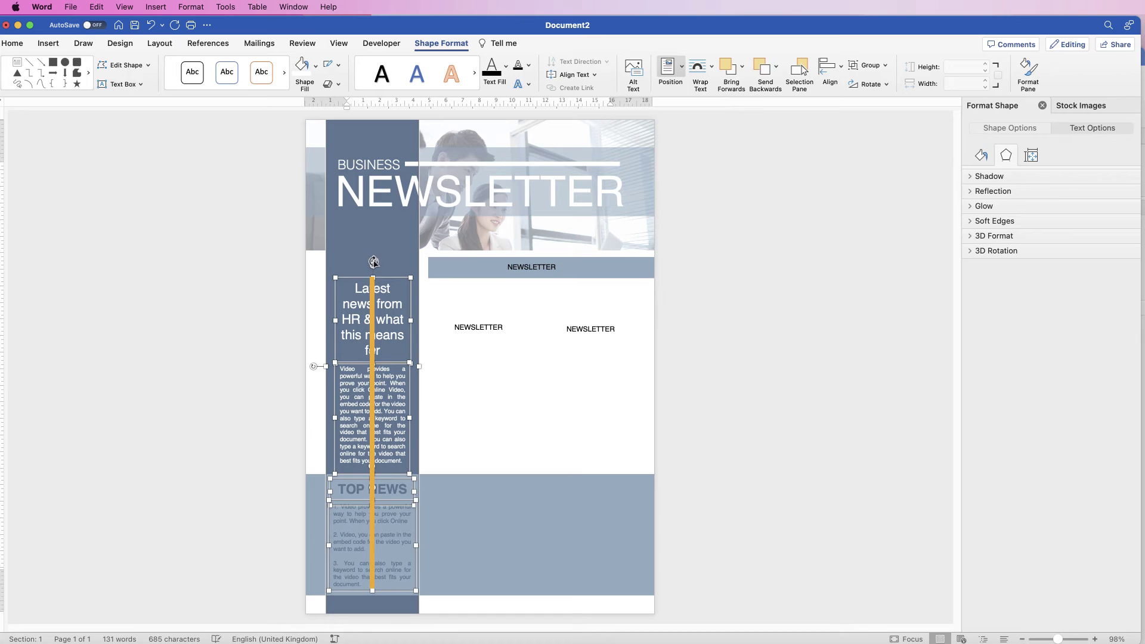
Repeat Align to Centre on the selected sidebar rectangle and text boxes, then deselect them.
click(842, 70)
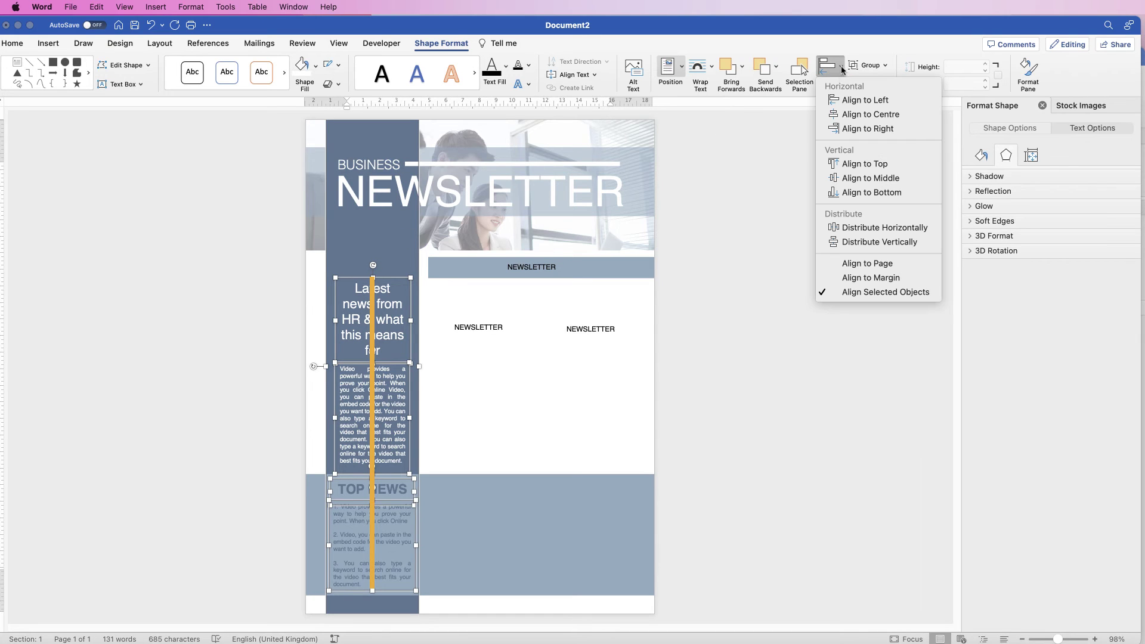
click(842, 114)
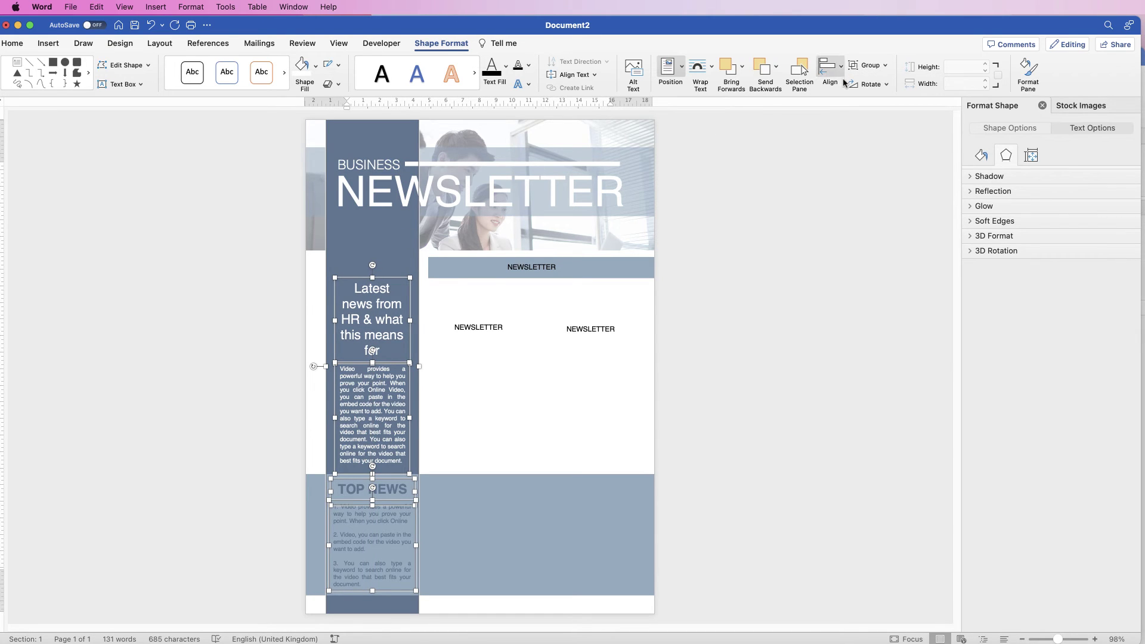
click(841, 70)
click(842, 114)
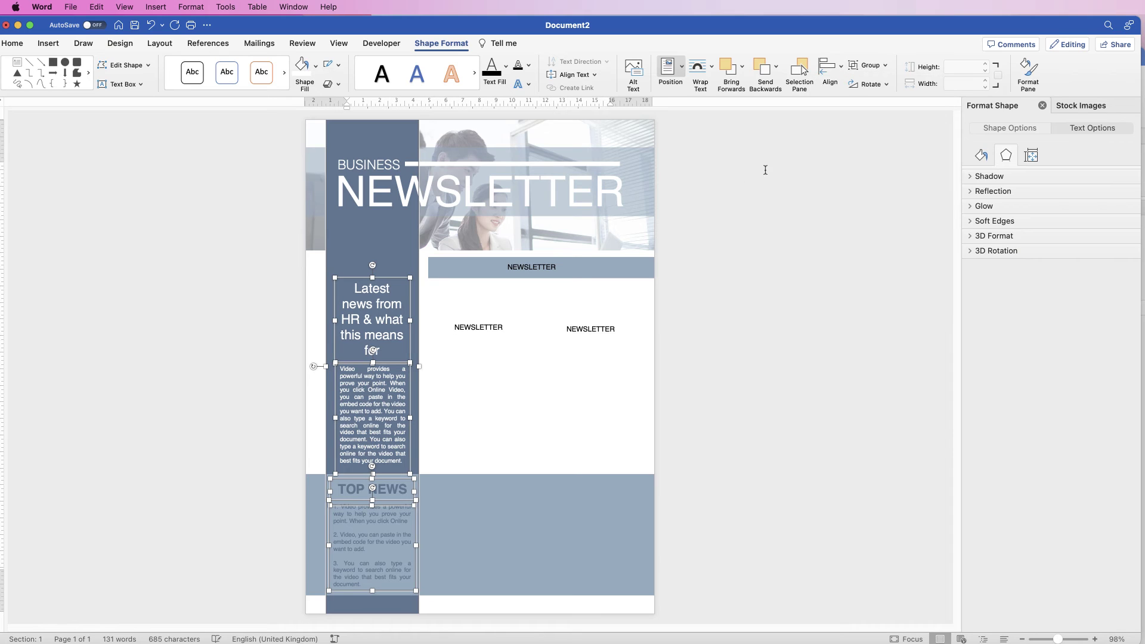
click(841, 70)
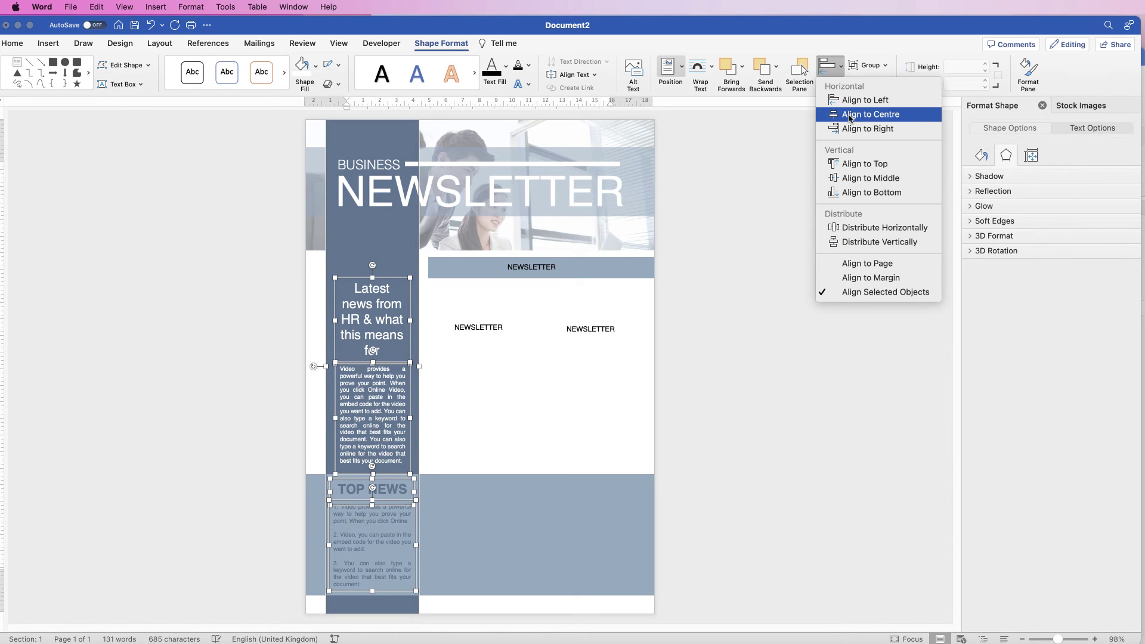
click(850, 115)
click(396, 255)
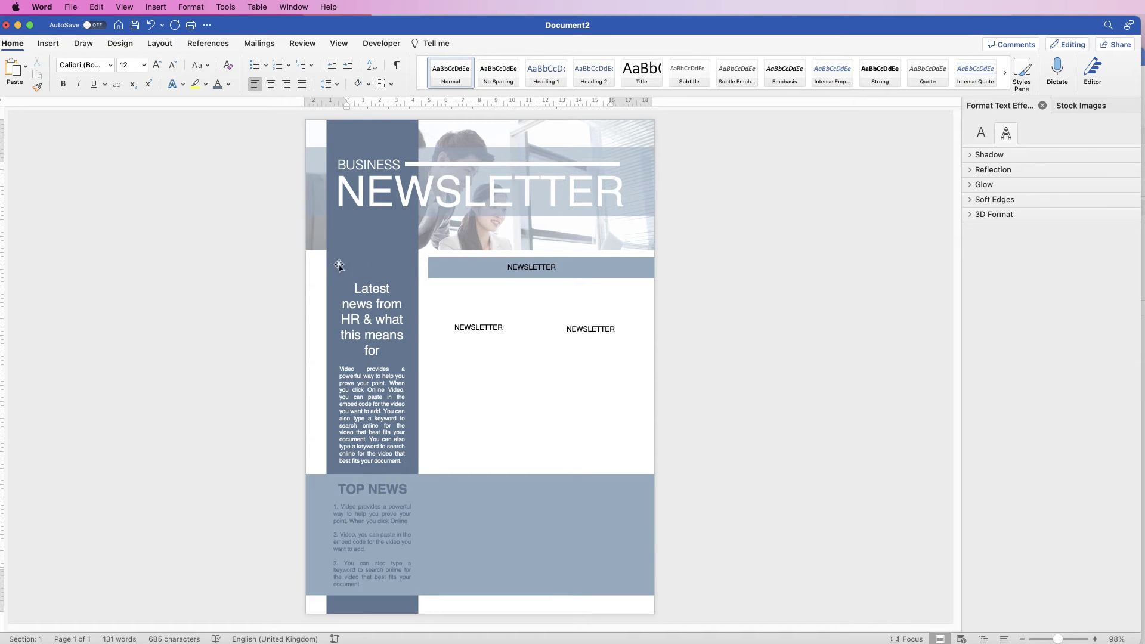
Duplicate the grey-blue NEWSLETTER bar across the sidebar above its heading and shrink the copy to 0.7 cm high and 10.17 cm wide.
click(444, 270)
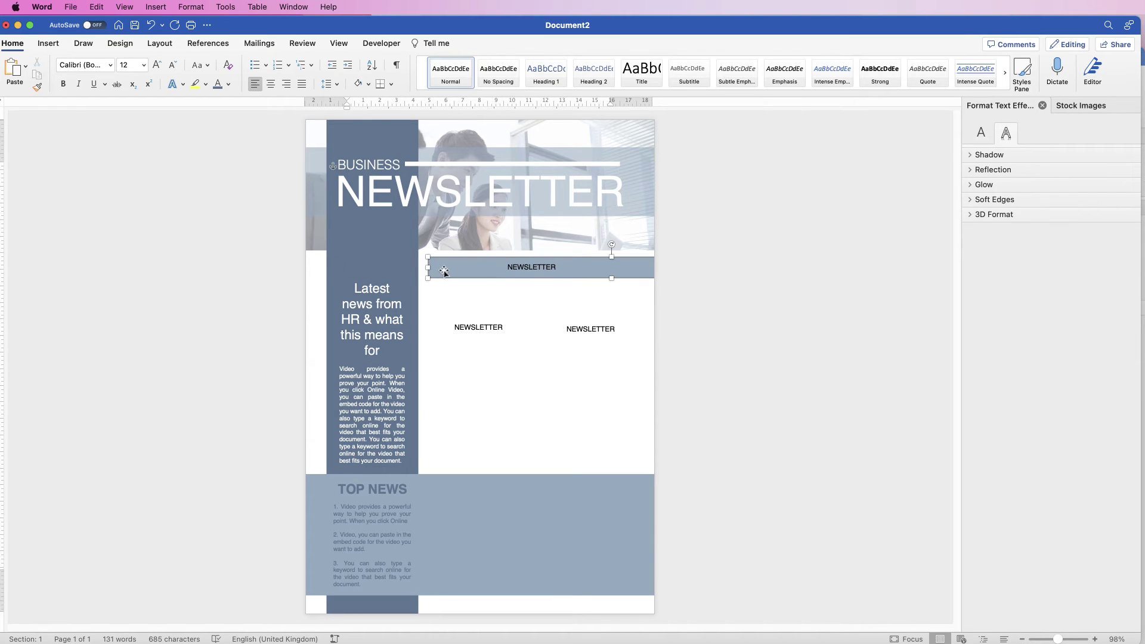
click(462, 274)
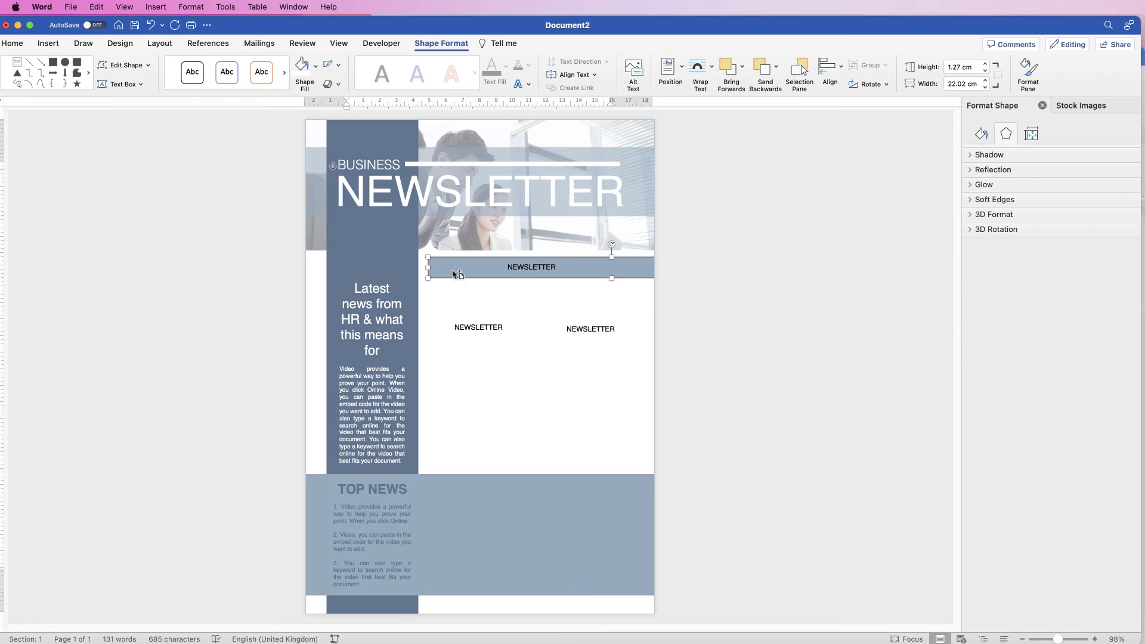
drag(457, 274, 332, 269)
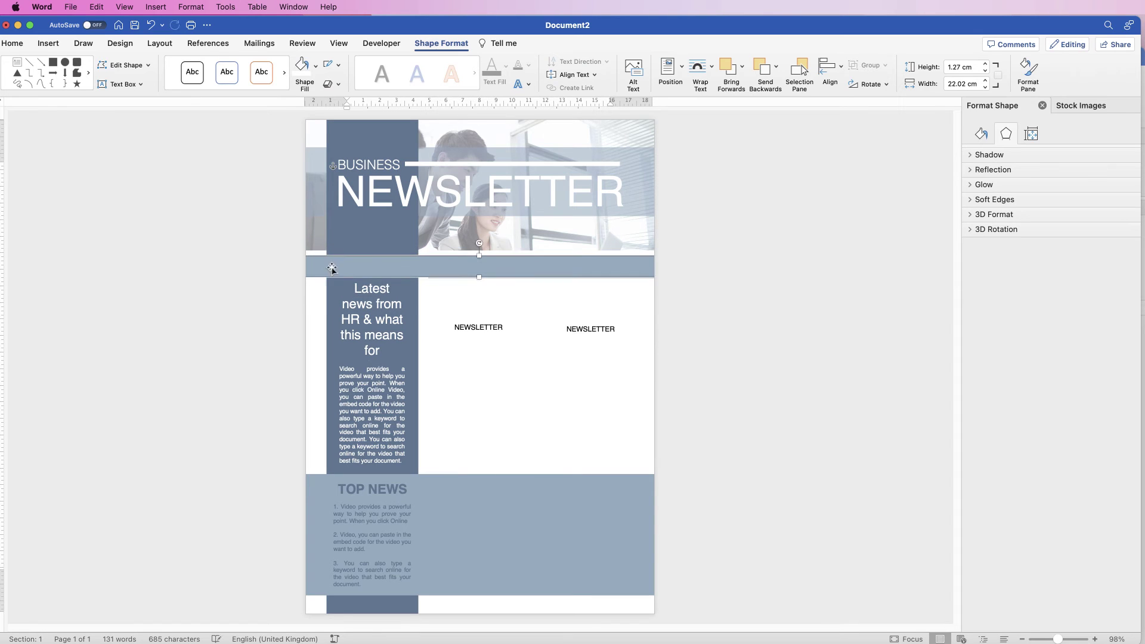
drag(493, 268, 336, 268)
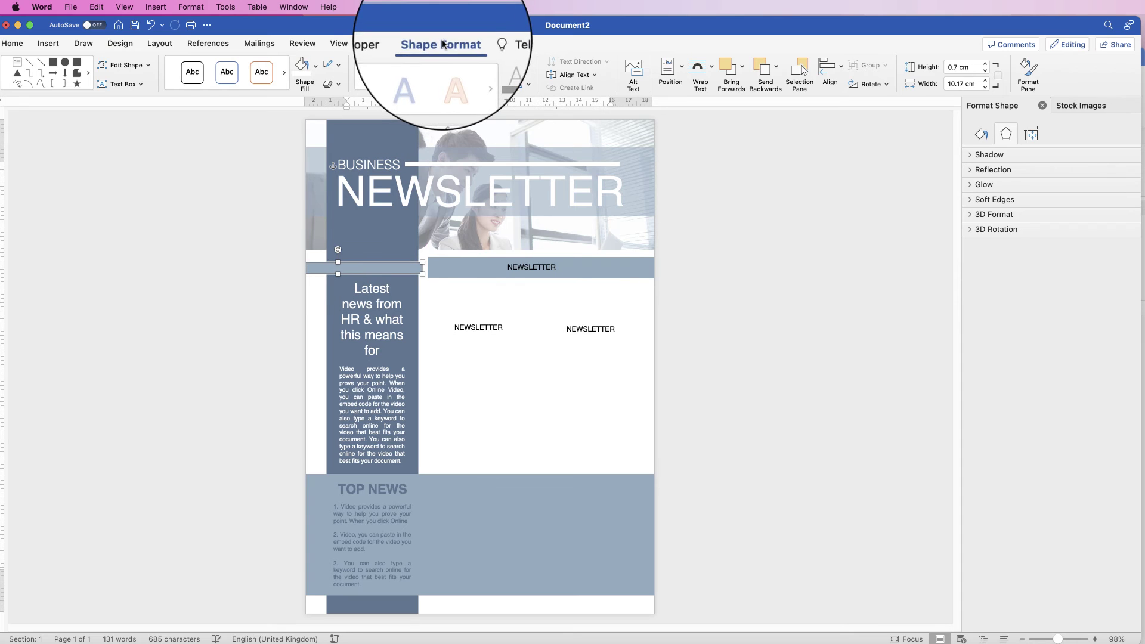
Fill the small bar across the sidebar with white and move it up slightly.
click(316, 67)
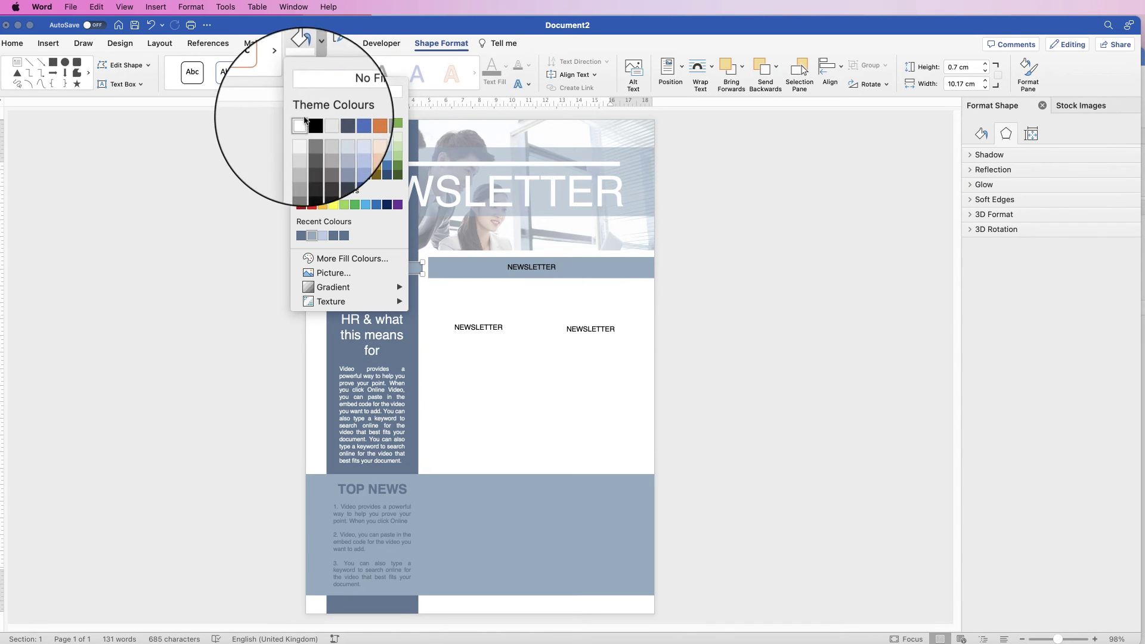
click(301, 123)
click(423, 324)
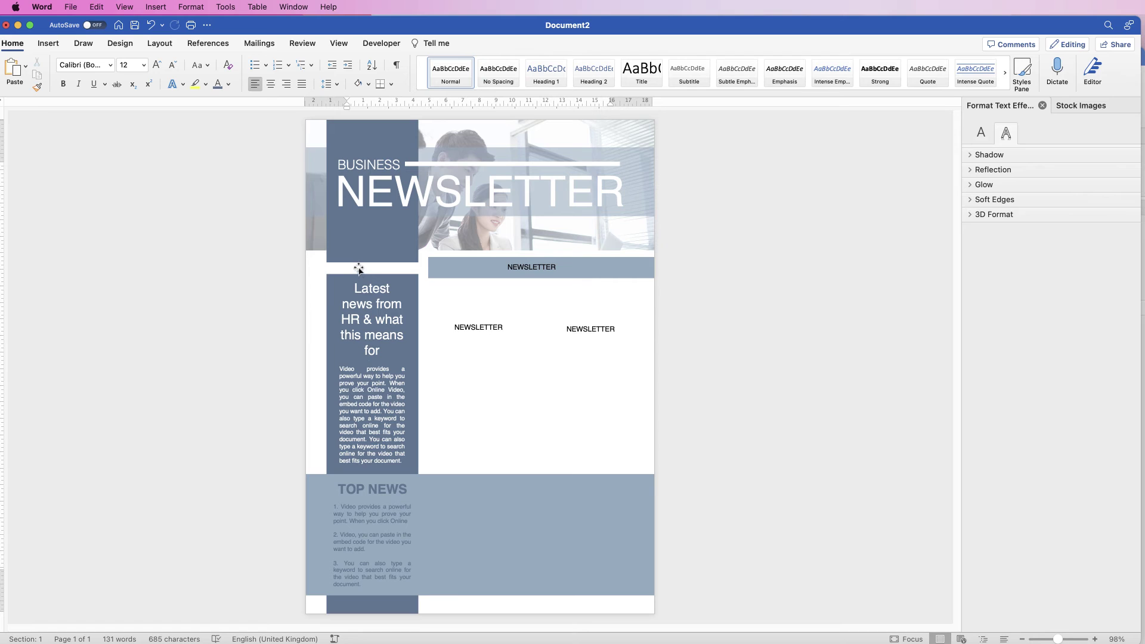
mouse_move(360, 267)
mouse_down()
mouse_move(360, 228)
mouse_move(350, 267)
mouse_up()
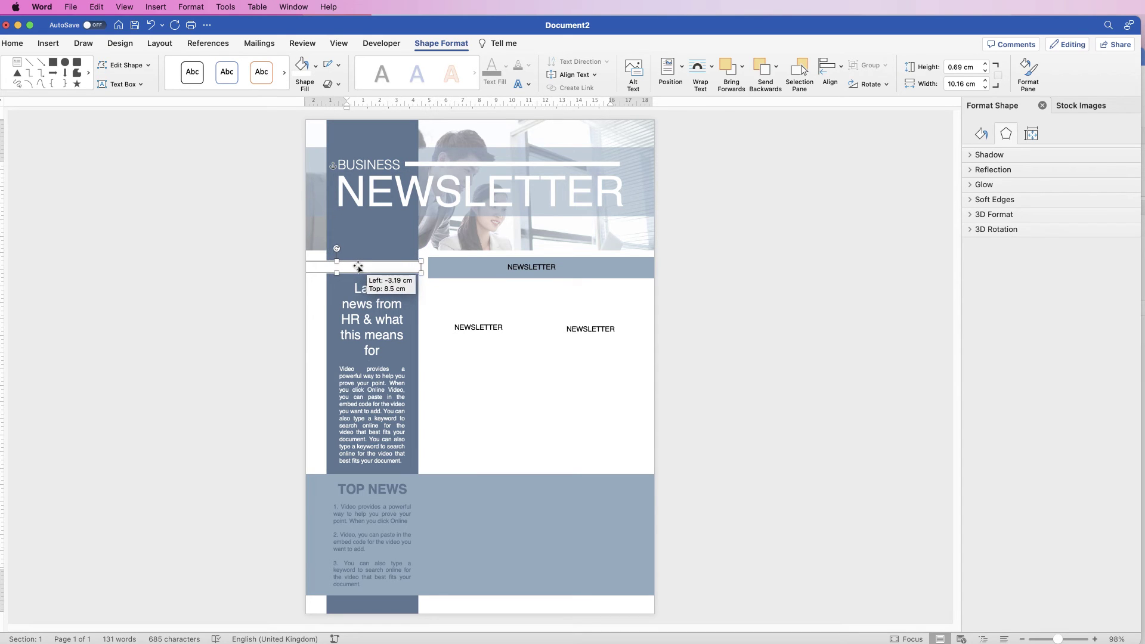
Fill both placeholder boxes below the NEWSLETTER bar with the copied video text, forming two columns, and enlarge them until the text fits.
click(488, 328)
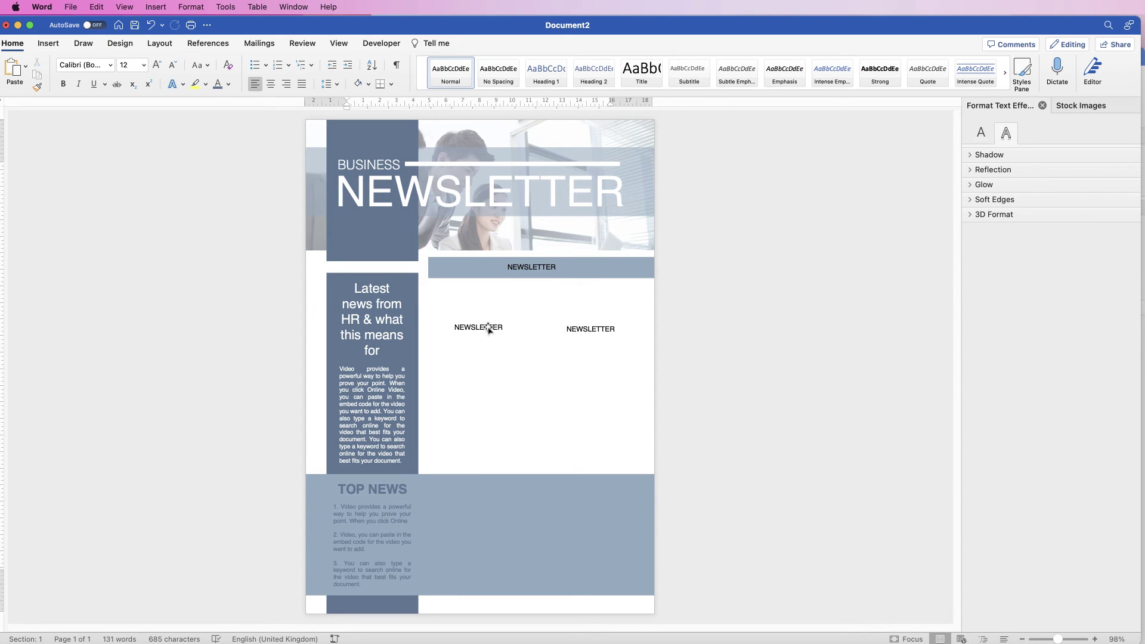
click(489, 328)
key(cmd+v)
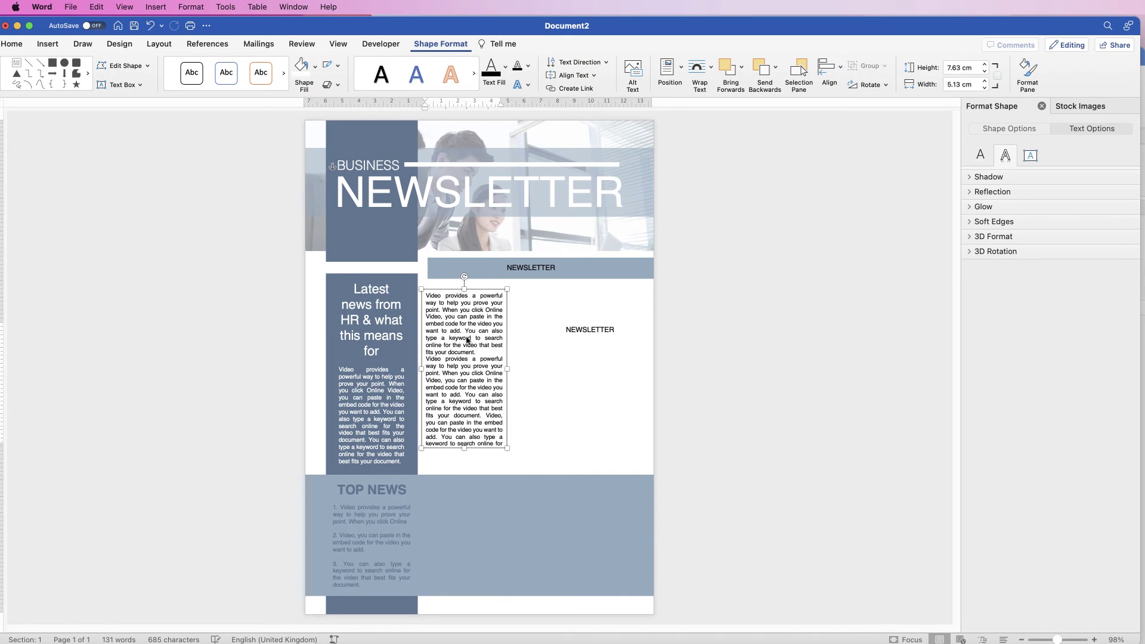
drag(468, 340, 477, 356)
drag(480, 418, 582, 417)
drag(625, 382, 628, 379)
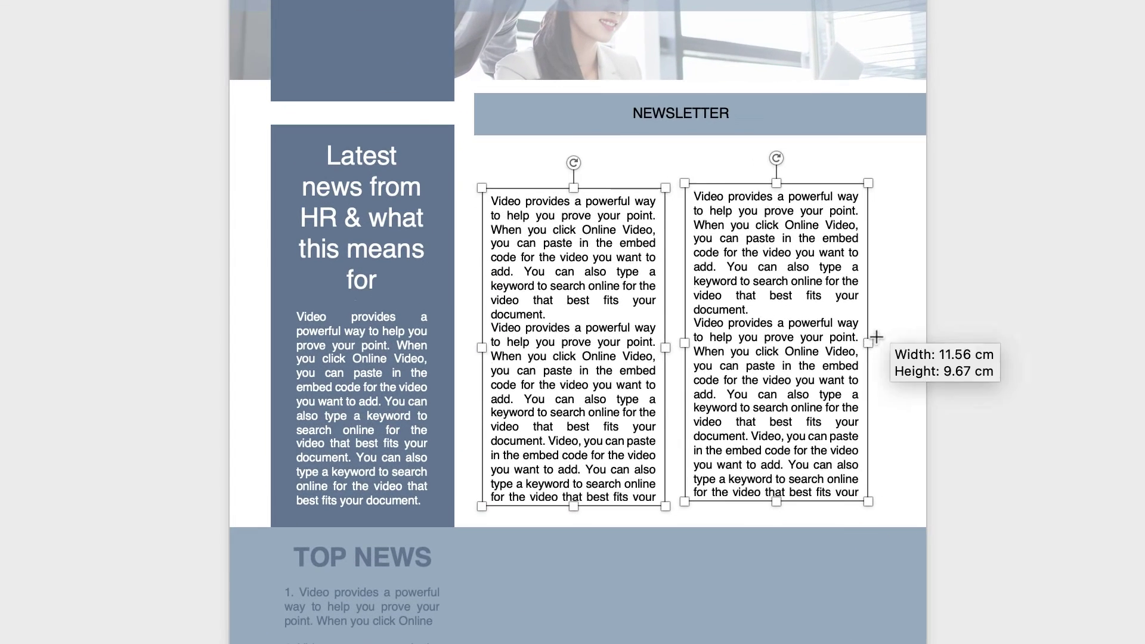
drag(876, 336, 885, 337)
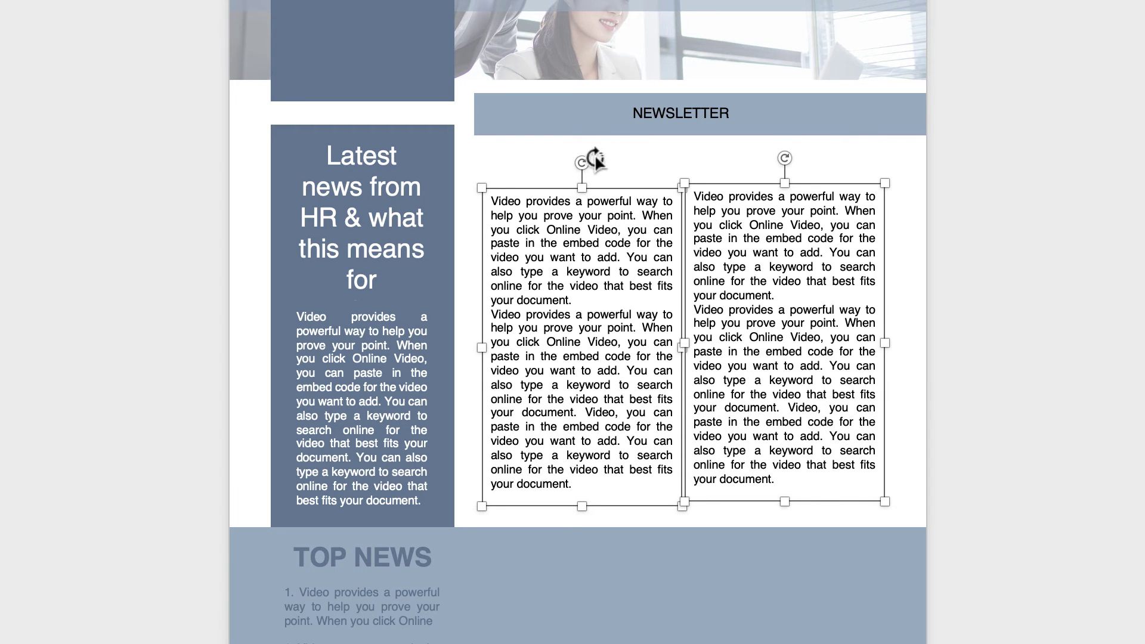
Move the left text column up slightly, then align the two column text boxes to their top edges.
click(621, 169)
drag(593, 317, 593, 310)
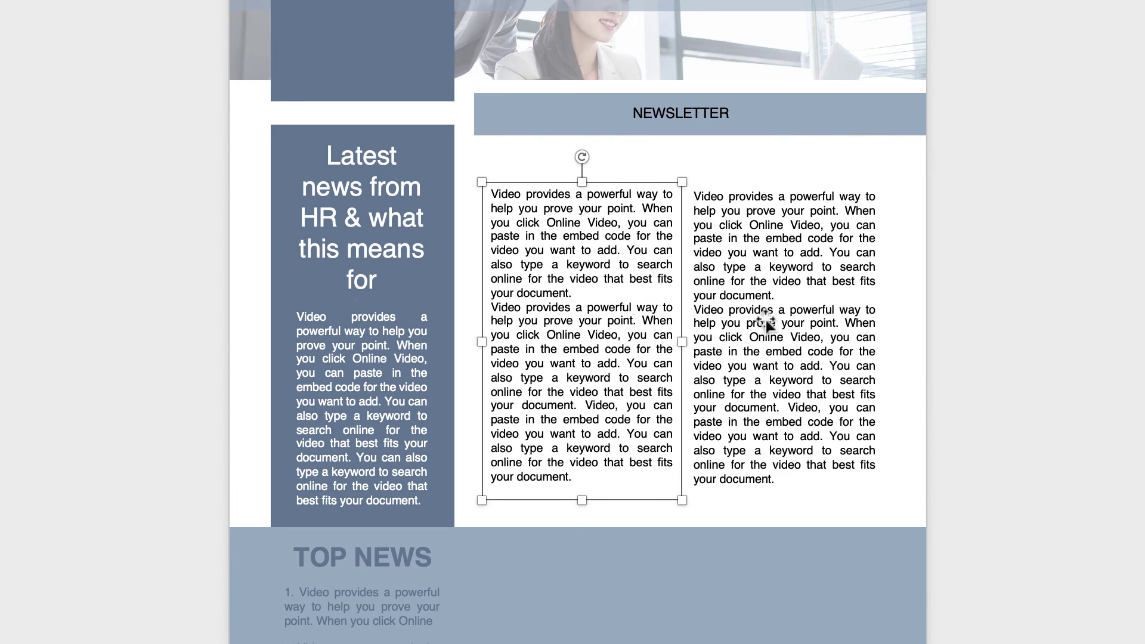
shift+click(766, 323)
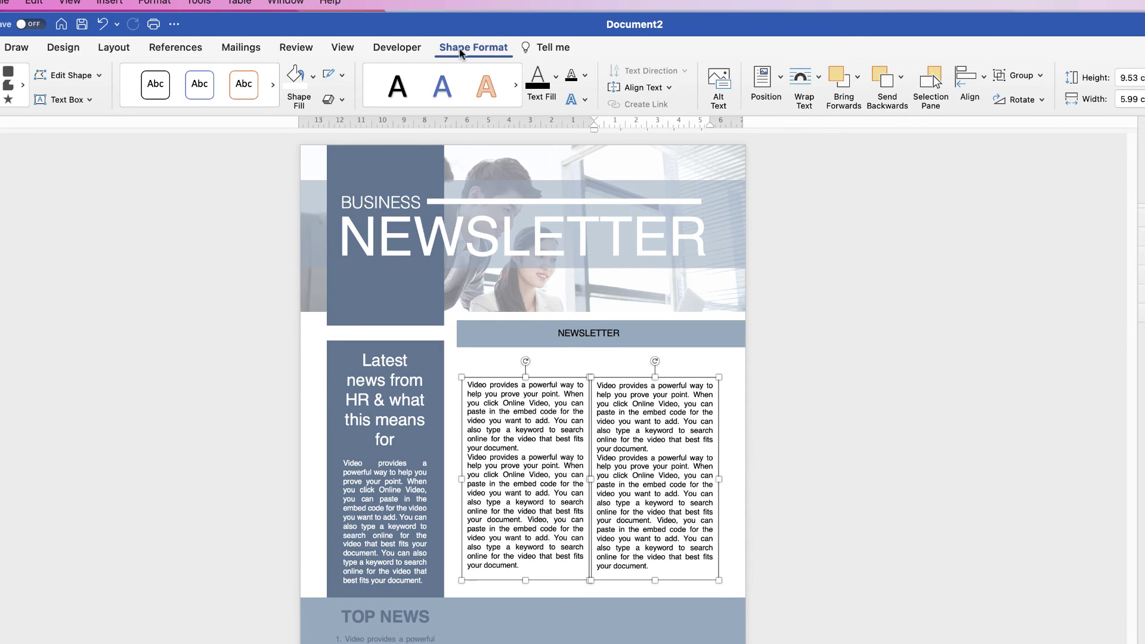
click(982, 84)
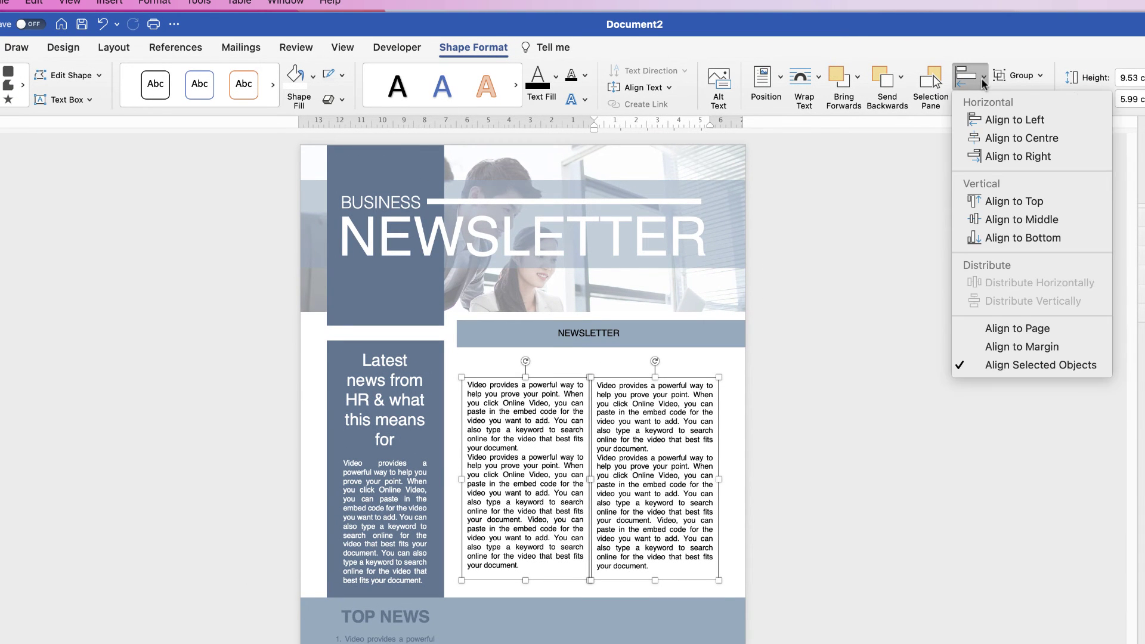
click(1004, 203)
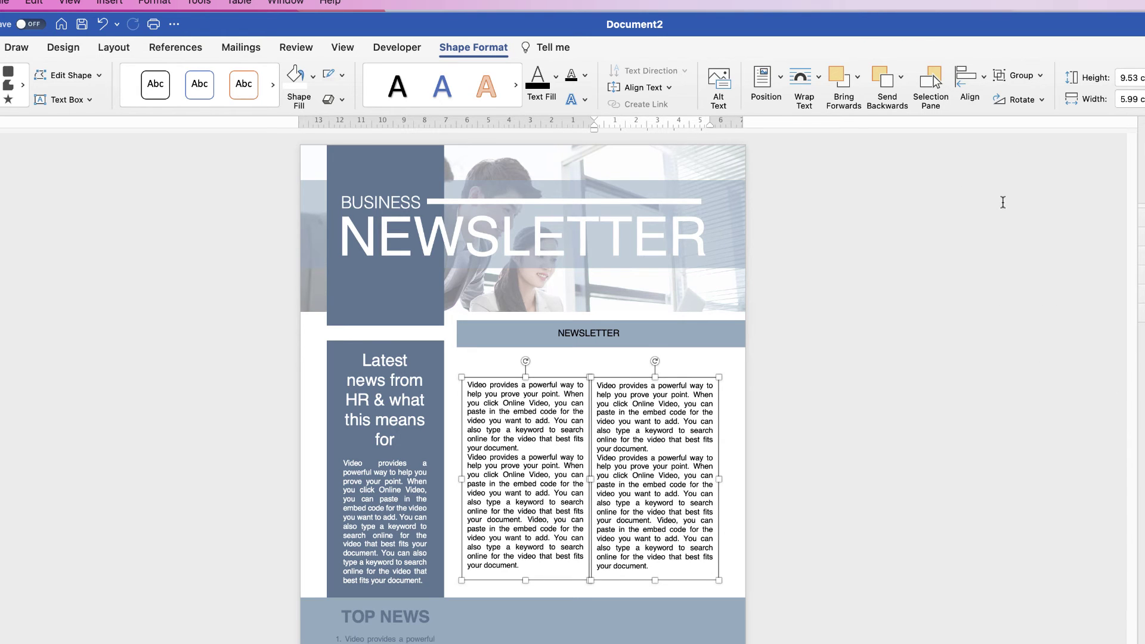
Shorten the grey-blue bar behind the NEWSLETTER label from its left end to a width of 21.35 cm.
click(779, 456)
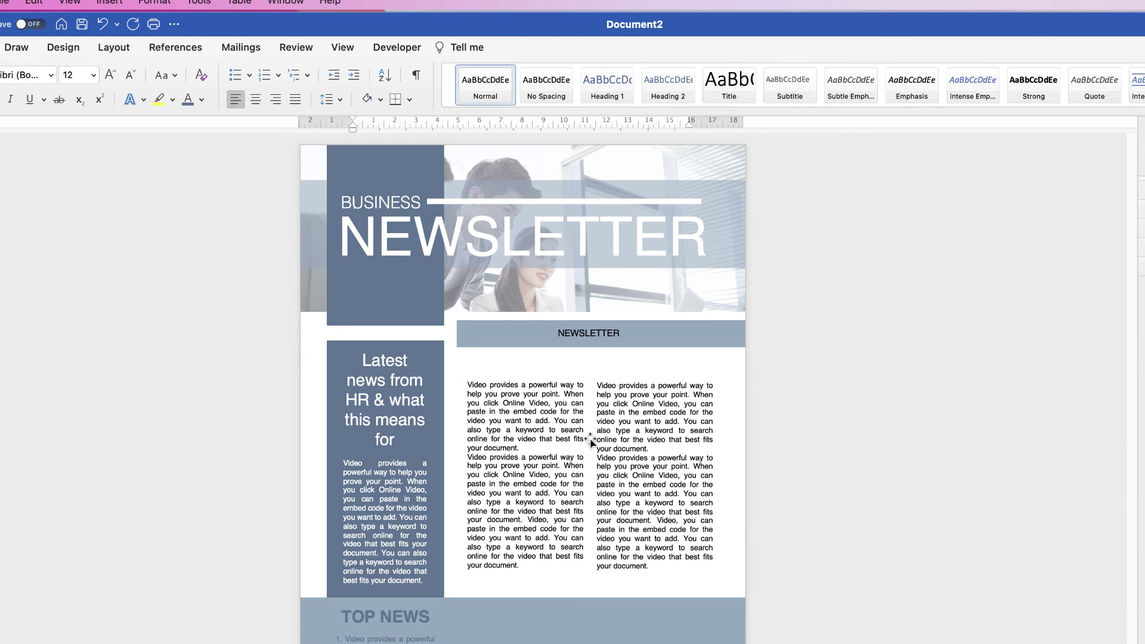
click(455, 336)
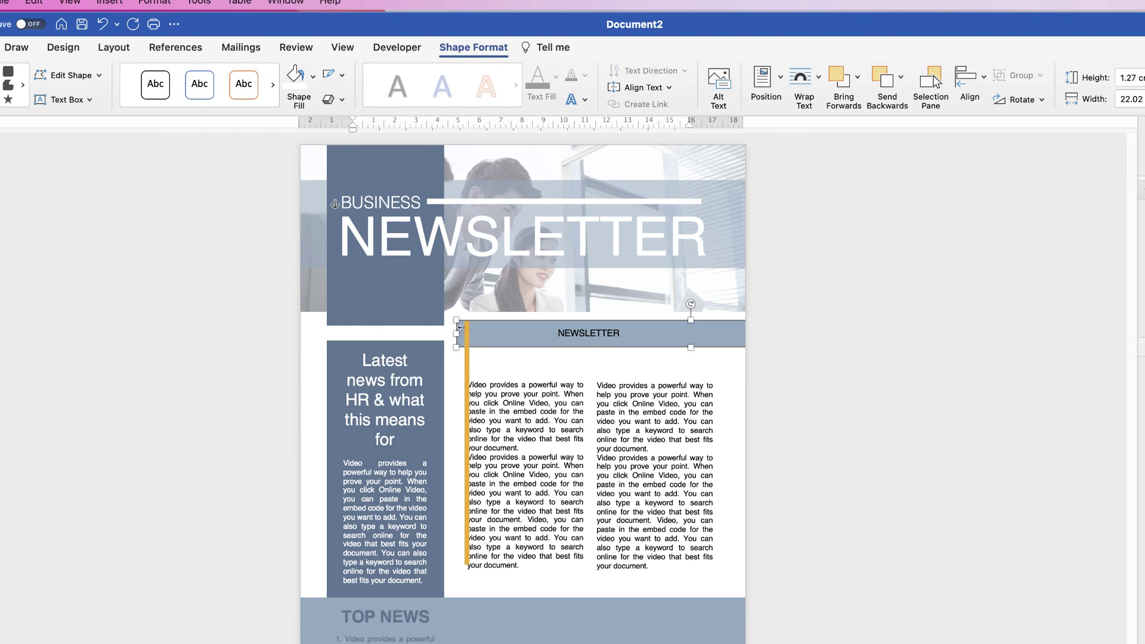
drag(456, 334, 471, 334)
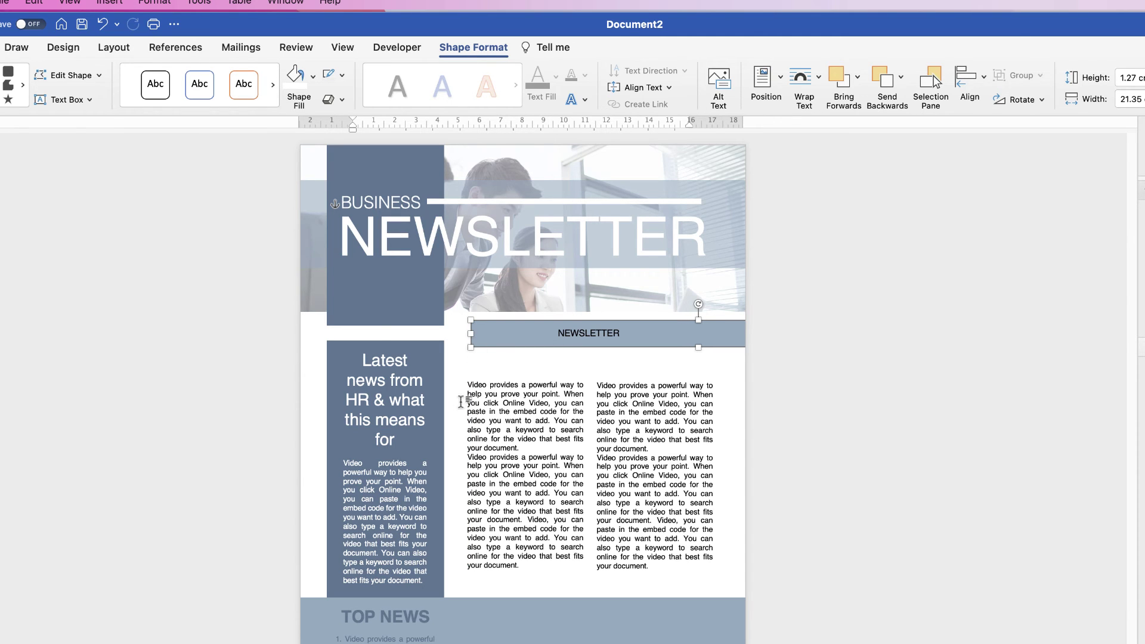
Replace the bar's label with white "JUNE 20 2023 / VOL 24" in a text box 7.42 cm wide, placed towards the bar's right end.
click(594, 332)
click(603, 350)
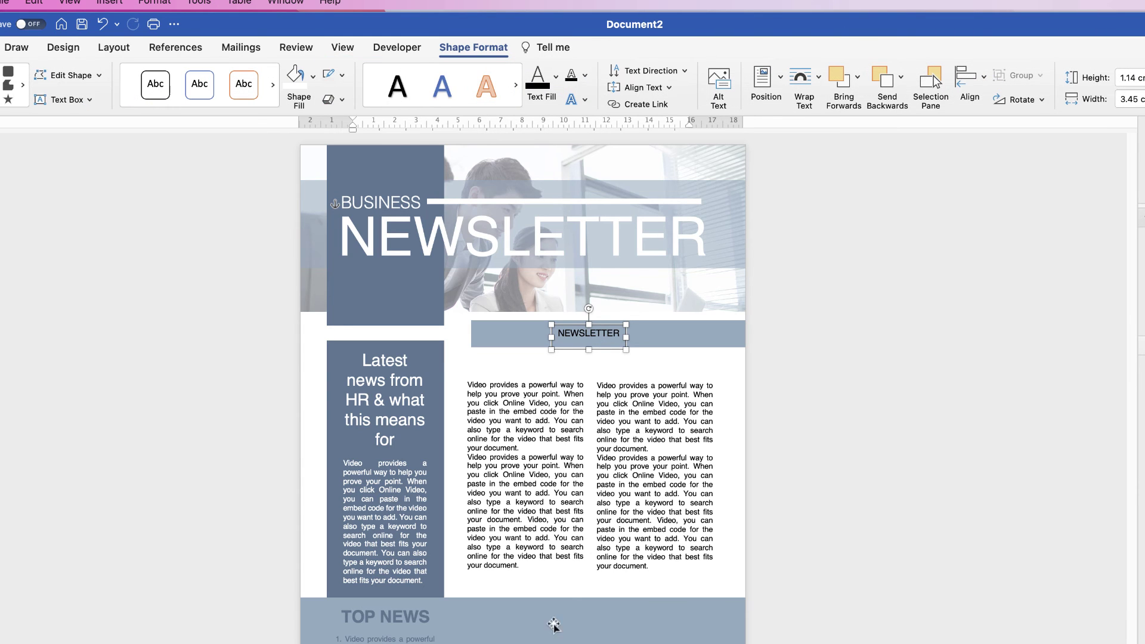
text(JUNE 20 2023 / VOL 24)
drag(625, 337, 693, 338)
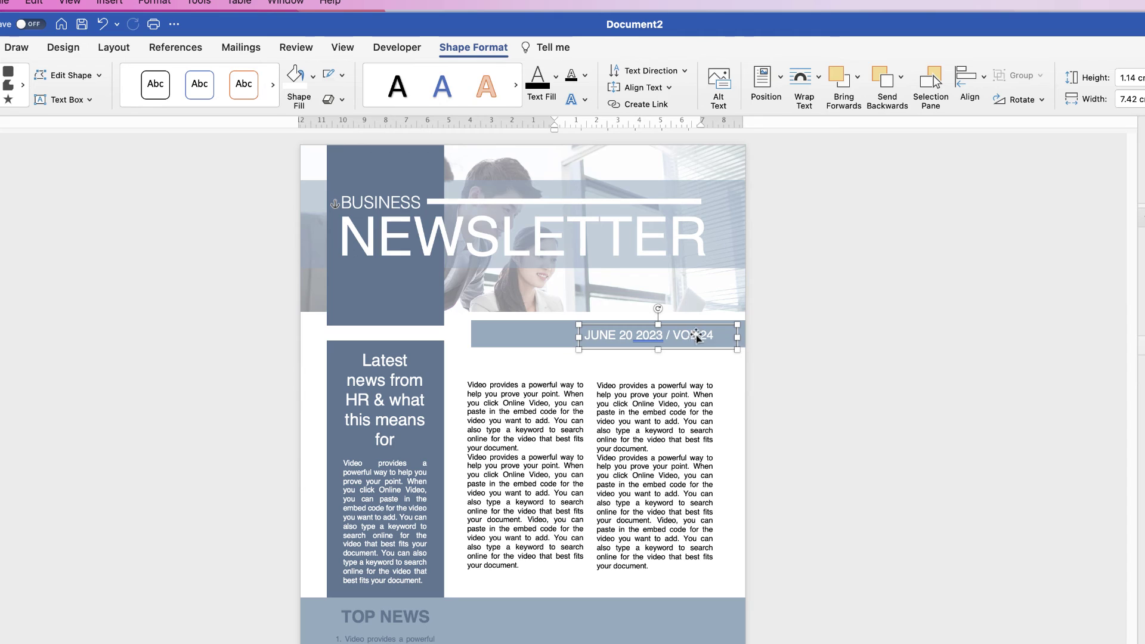
click(588, 580)
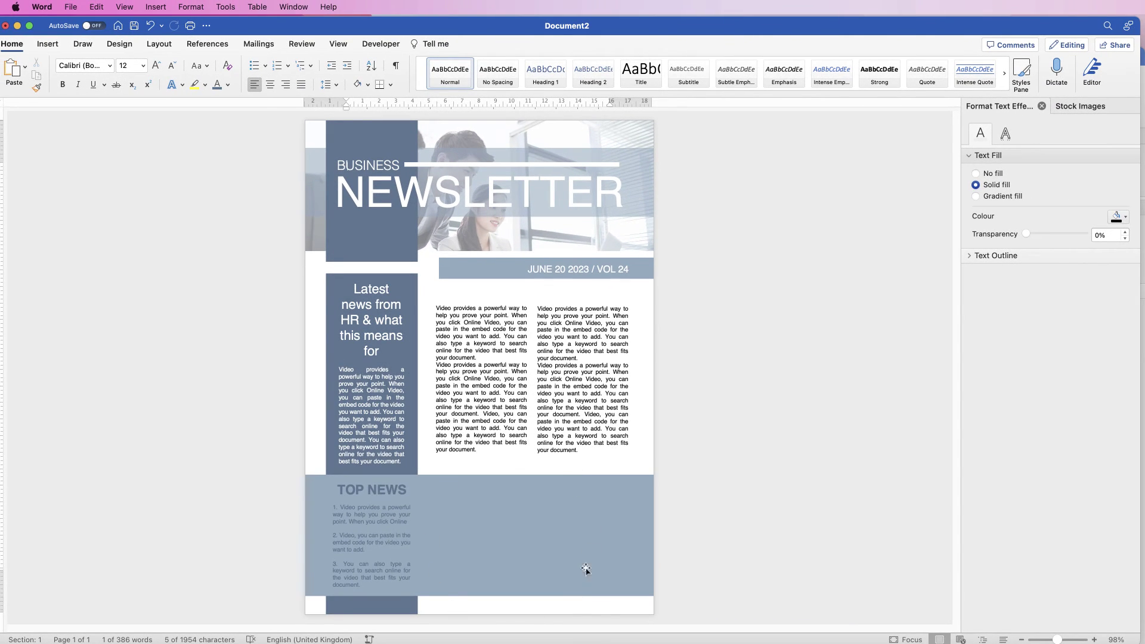
Insert the stock image of a chef with folded arms in a kitchen from the business results.
click(47, 46)
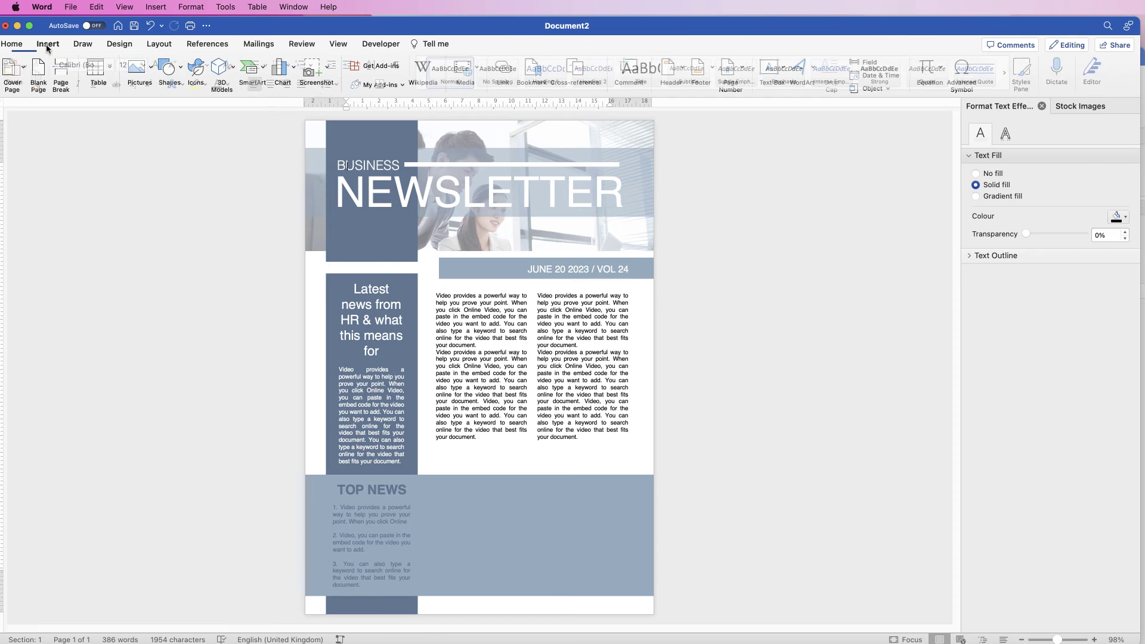
click(154, 69)
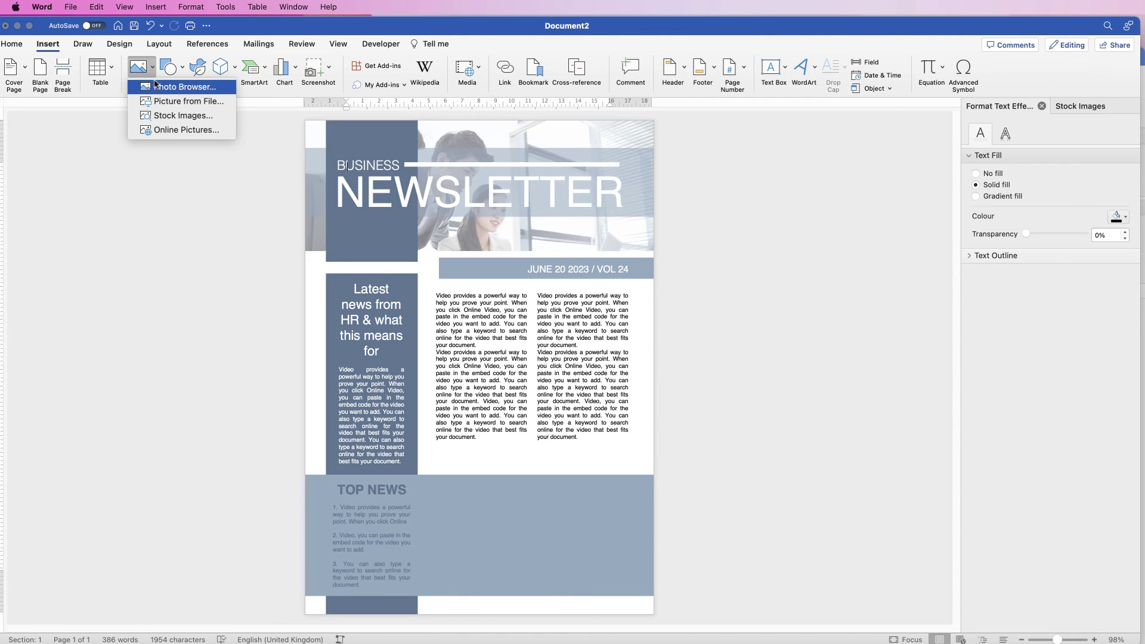
click(161, 117)
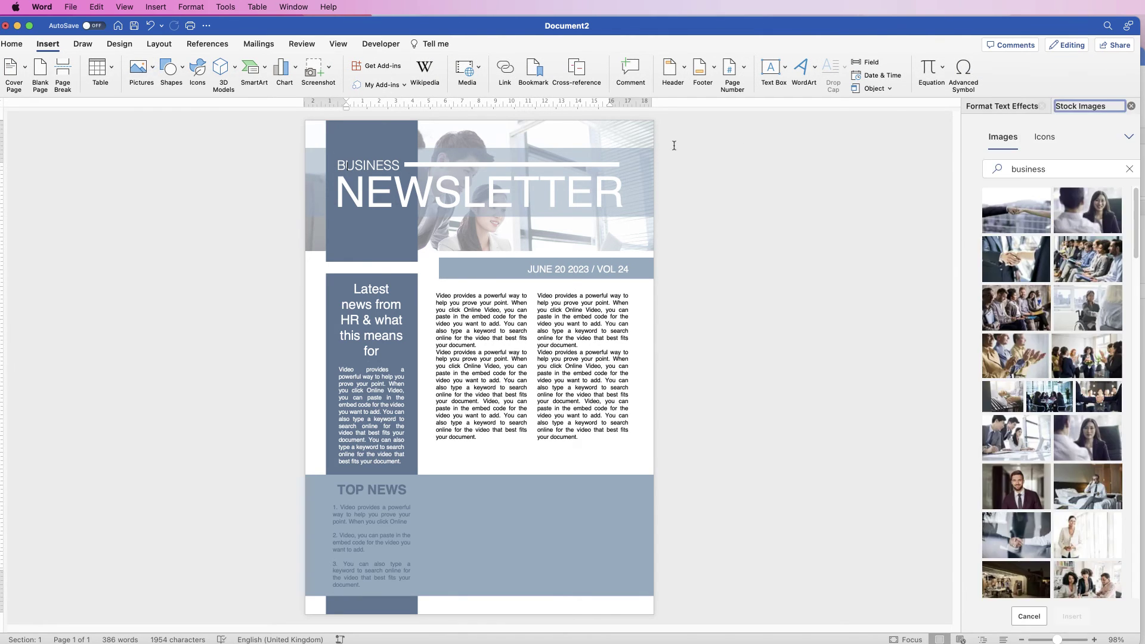
scroll(1136, 228, down, 10)
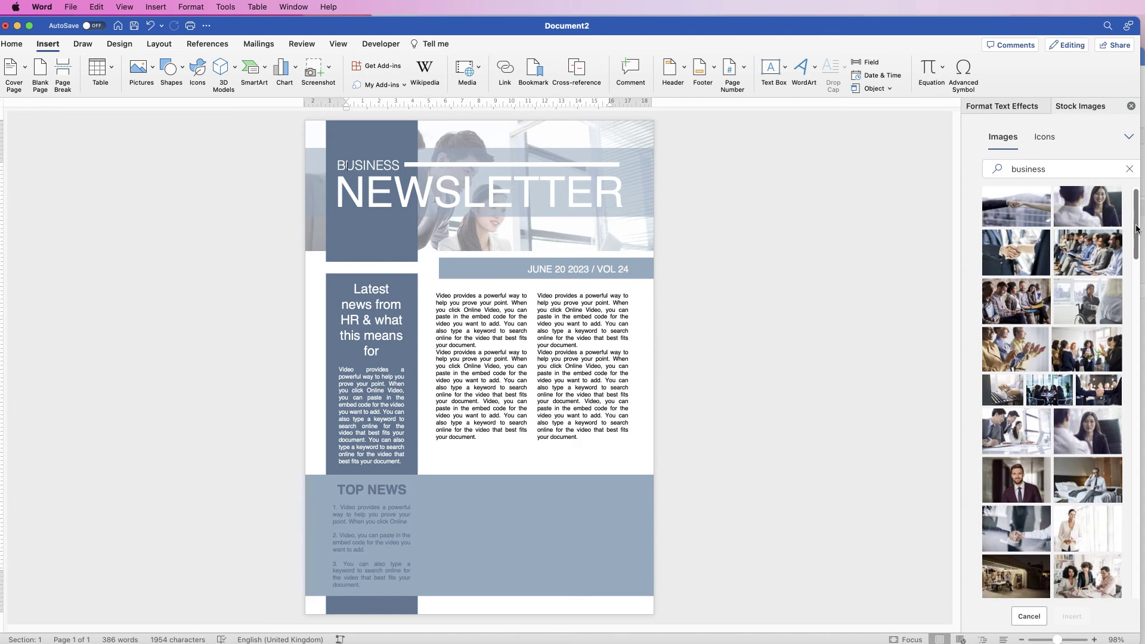
drag(1087, 332, 557, 239)
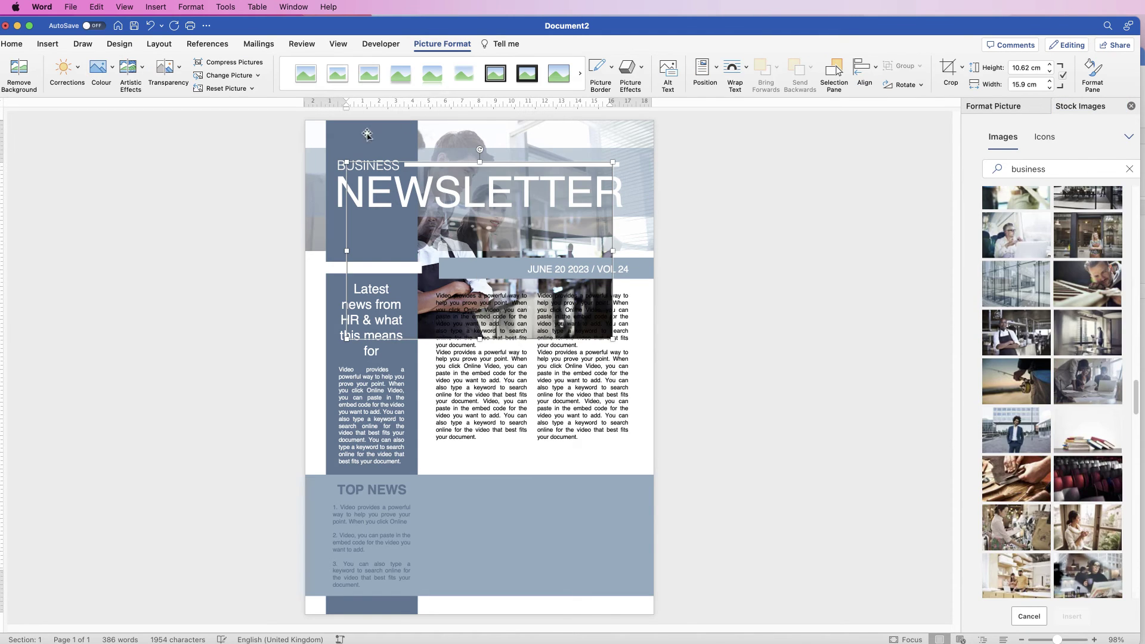
Set the chef picture in front of text, move it over the TOP NEWS band, and scale it to 10.02 by 15.03 cm.
click(733, 68)
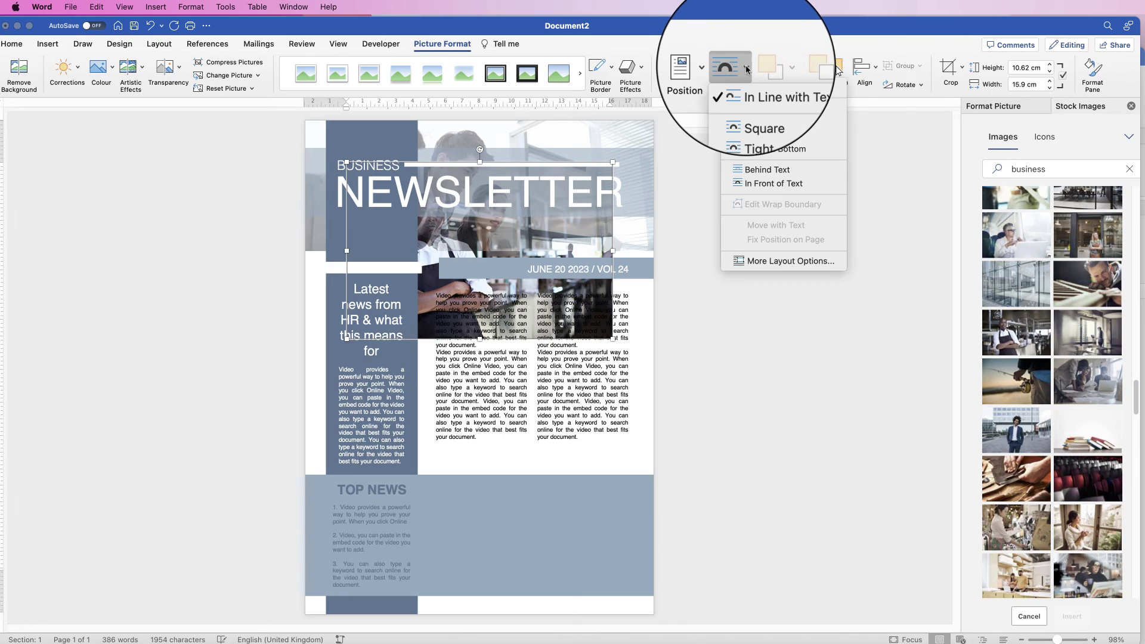
click(754, 185)
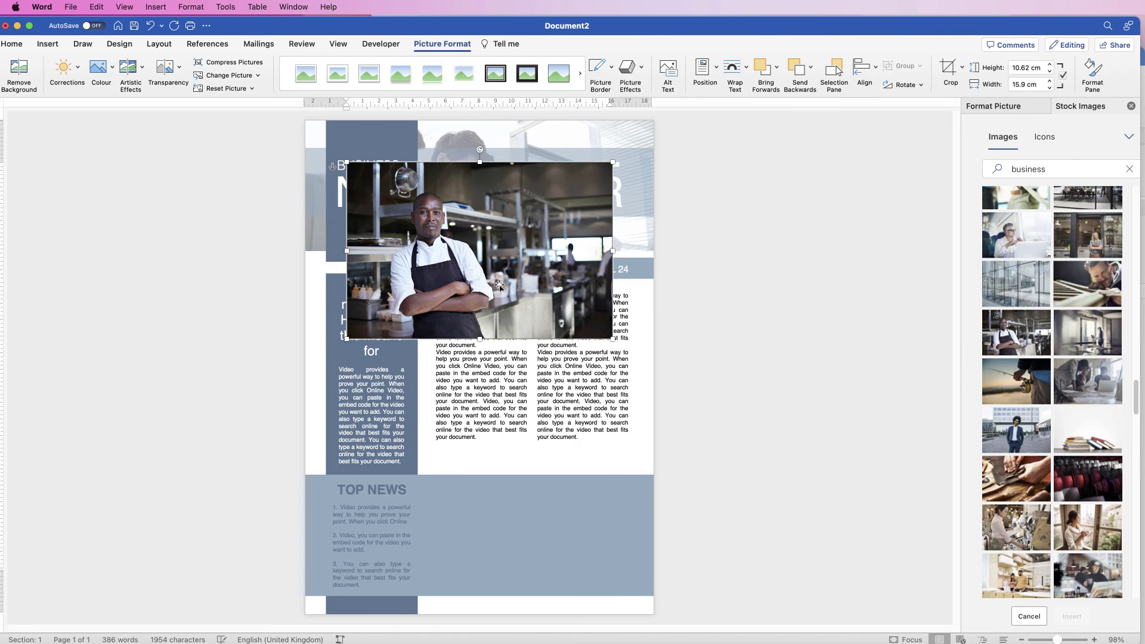
drag(479, 255, 514, 513)
mouse_move(647, 419)
mouse_down()
mouse_move(575, 425)
mouse_move(530, 494)
mouse_move(607, 433)
mouse_move(633, 428)
mouse_up()
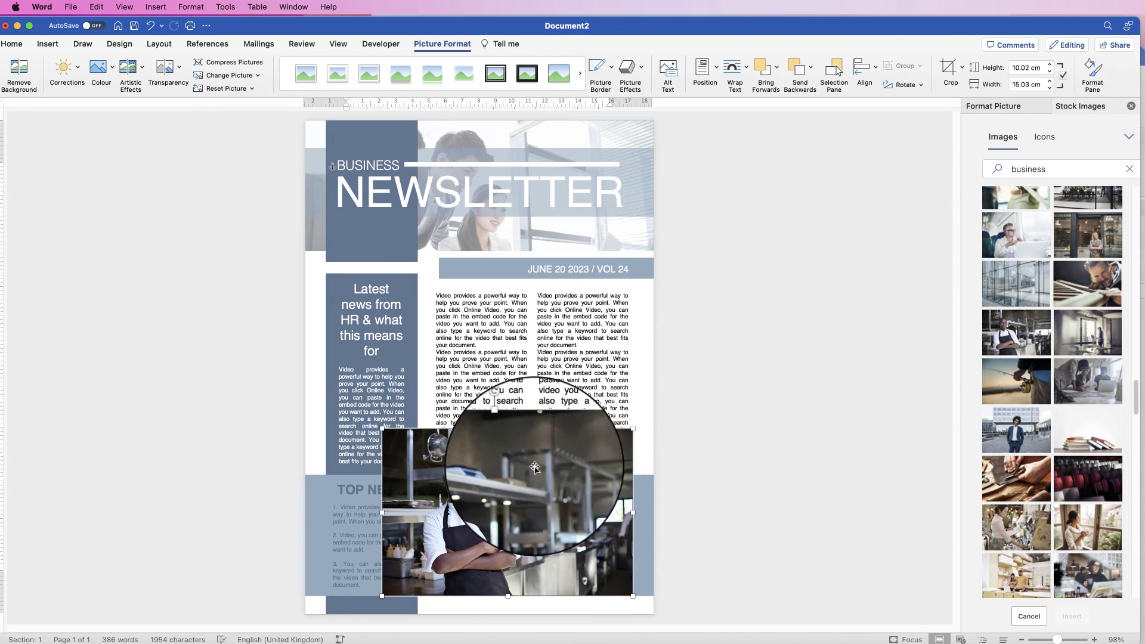
Crop away roughly the right quarter of the chef picture.
click(948, 68)
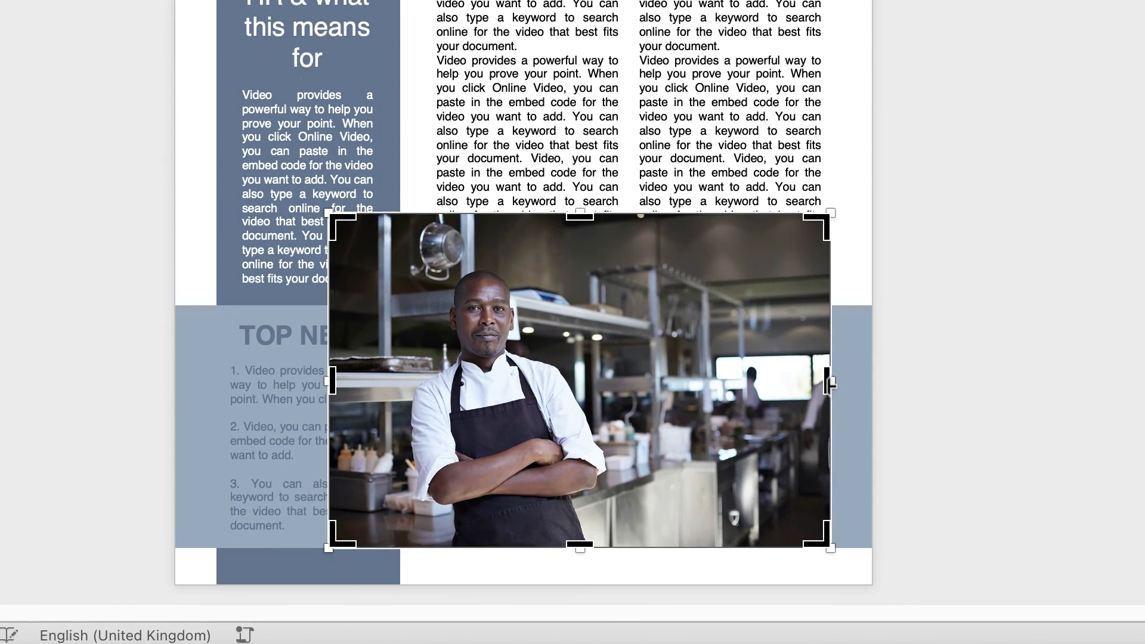
drag(830, 385, 693, 390)
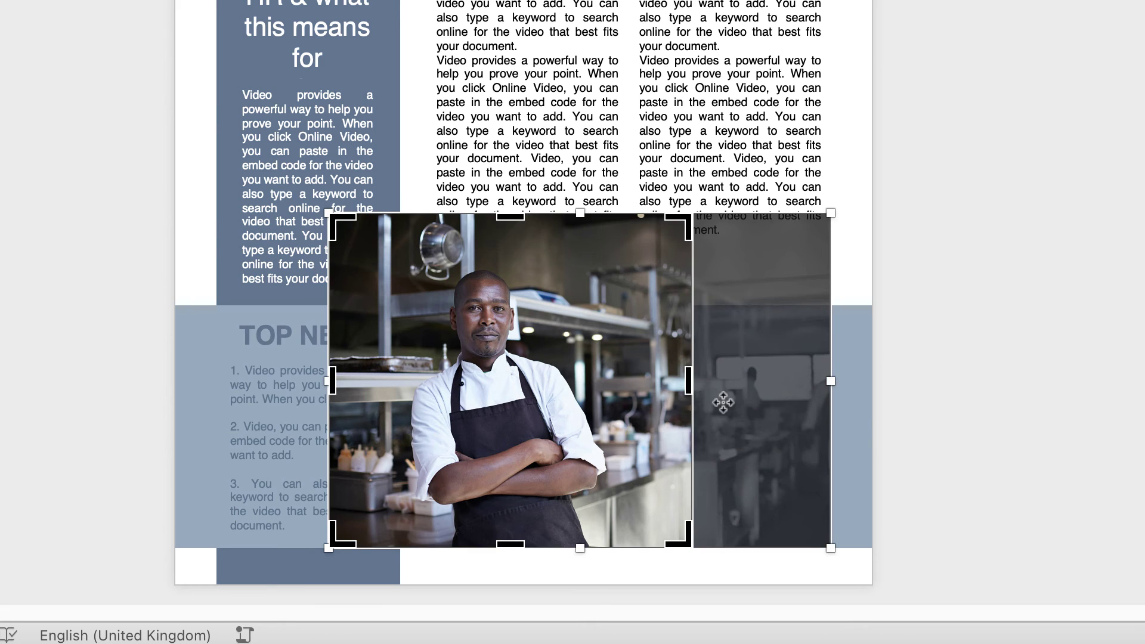
click(725, 402)
Move the cropped chef picture right, clear of the TOP NEWS text, and scale it down to sit below the two text columns.
drag(582, 376, 720, 382)
drag(820, 210, 781, 251)
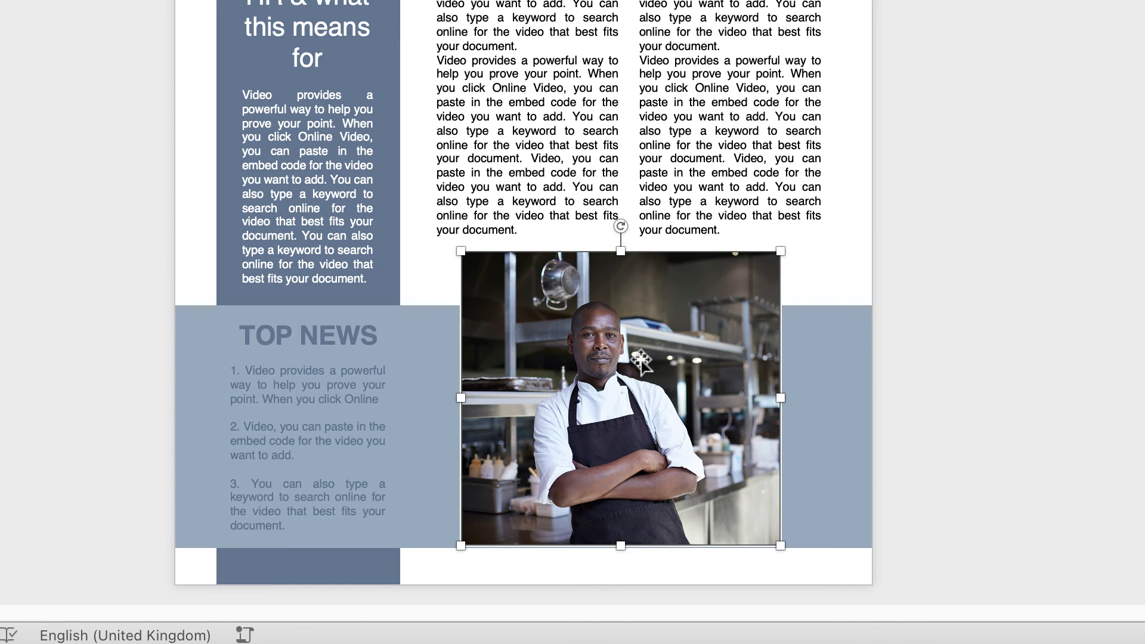
drag(667, 351, 675, 351)
Align the chef picture and the TOP NEWS band to their bottom edges.
click(836, 475)
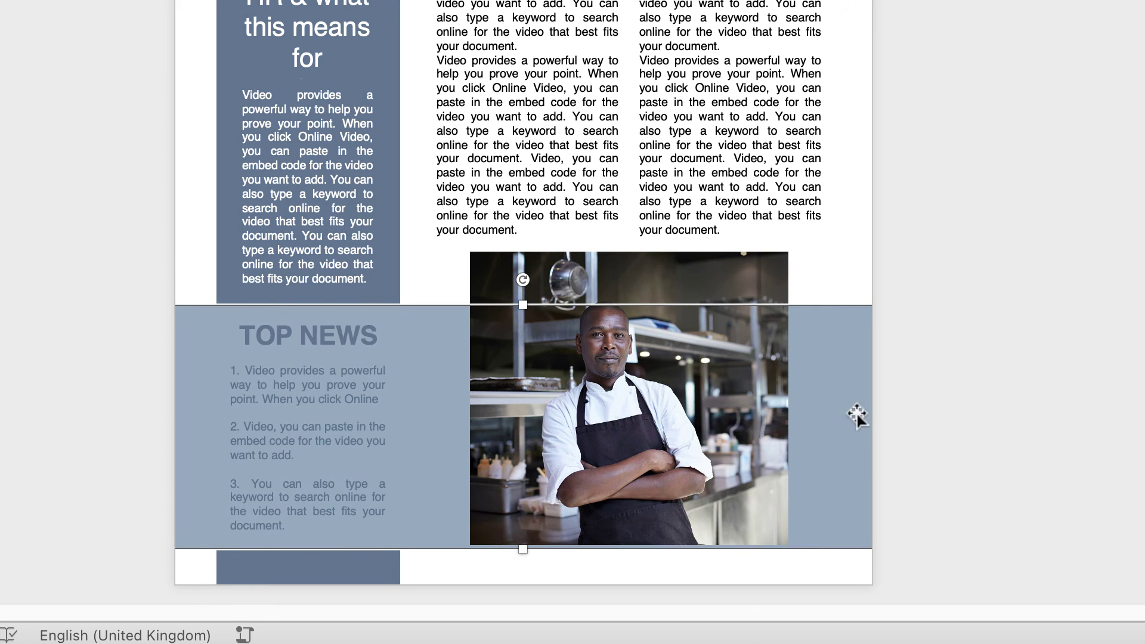
click(675, 413)
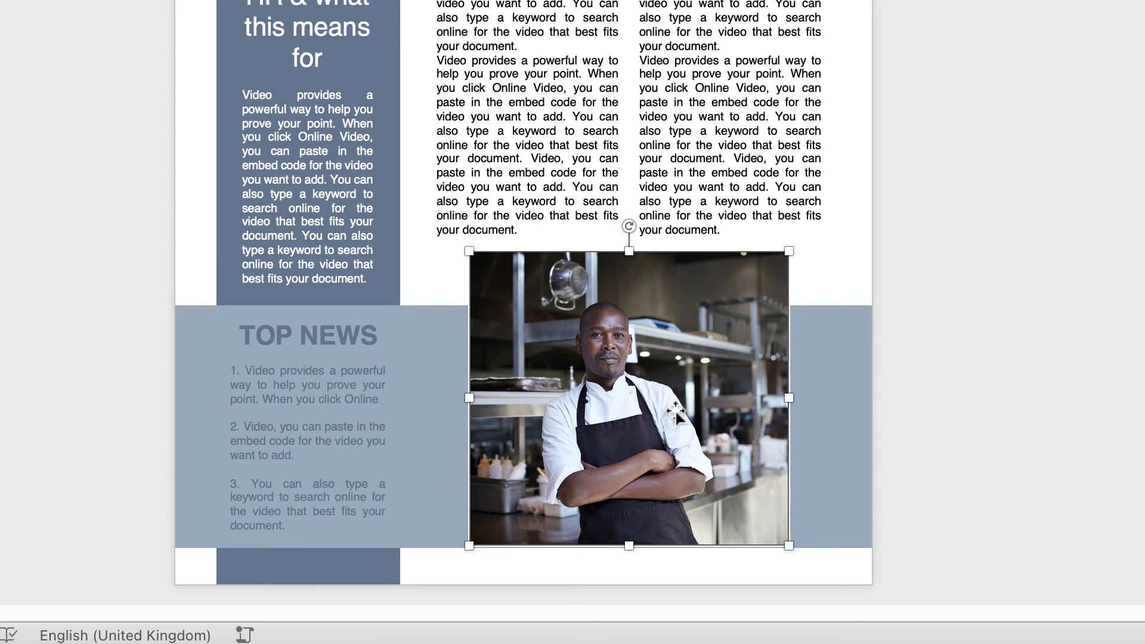
shift+click(833, 464)
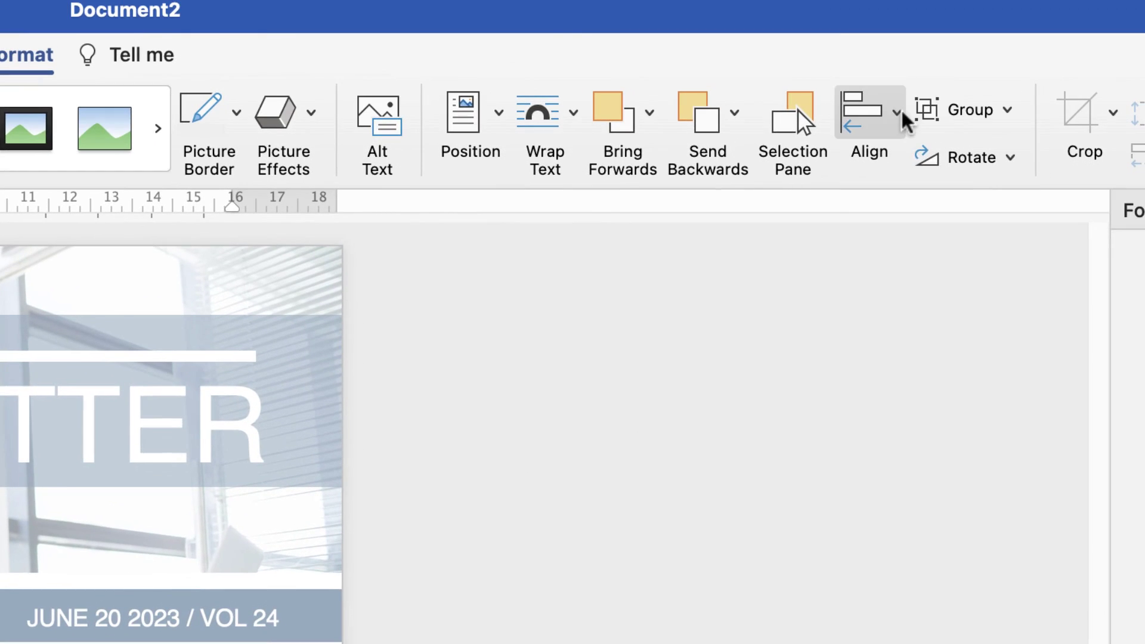
click(899, 116)
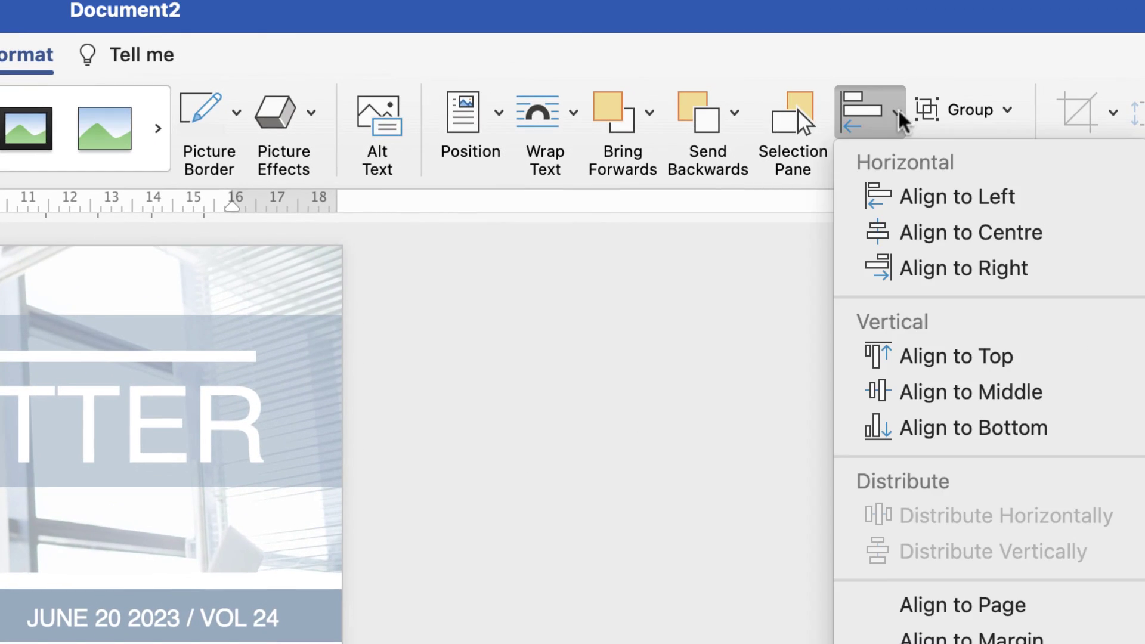
click(915, 438)
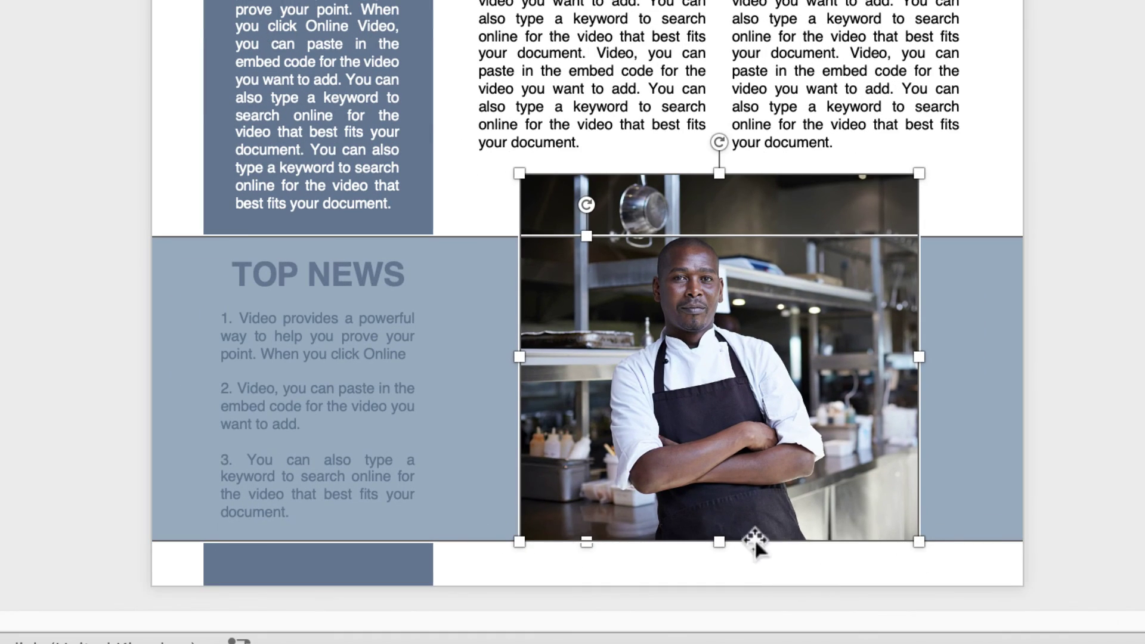
click(1083, 394)
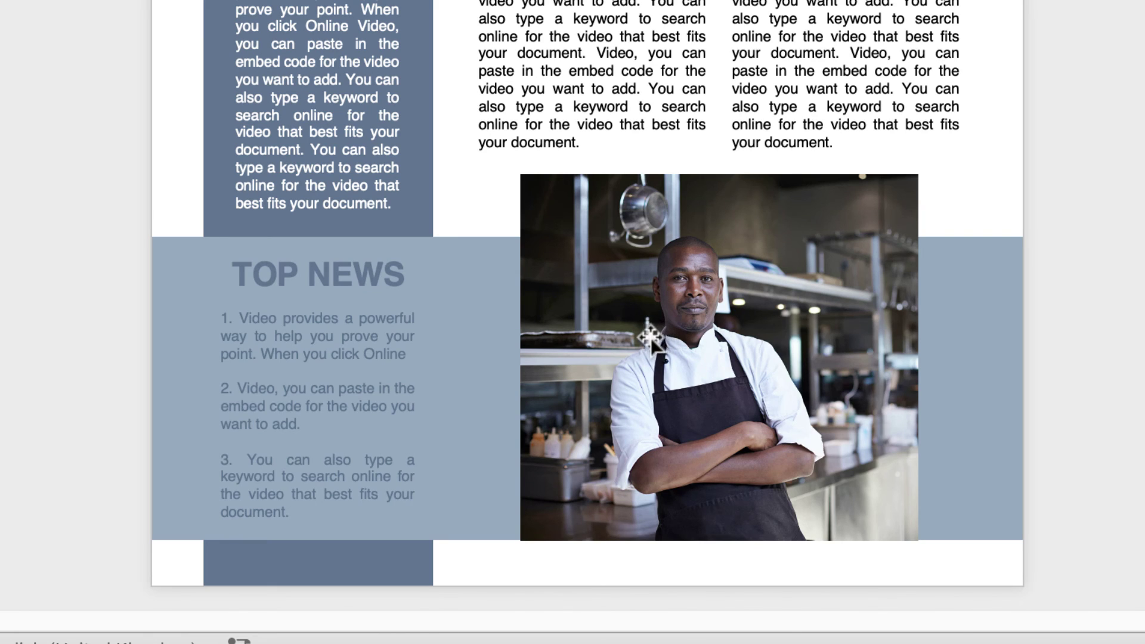
Apply the chef picture's colour saturation preset one level below the default and the colour tone preset one level cooler.
click(702, 301)
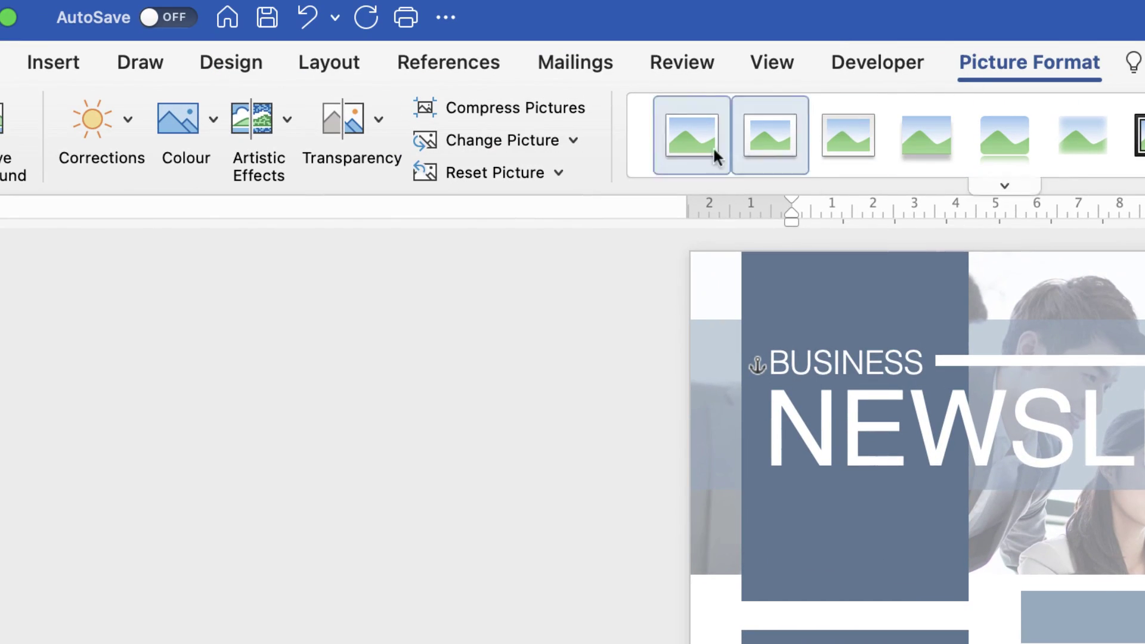
click(214, 122)
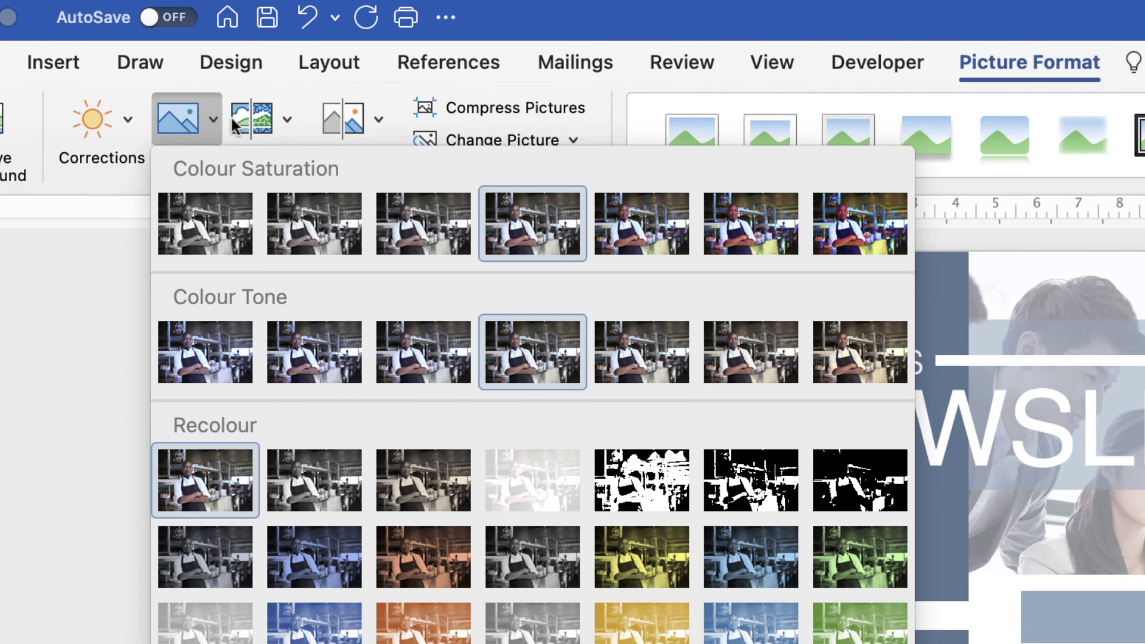
click(429, 222)
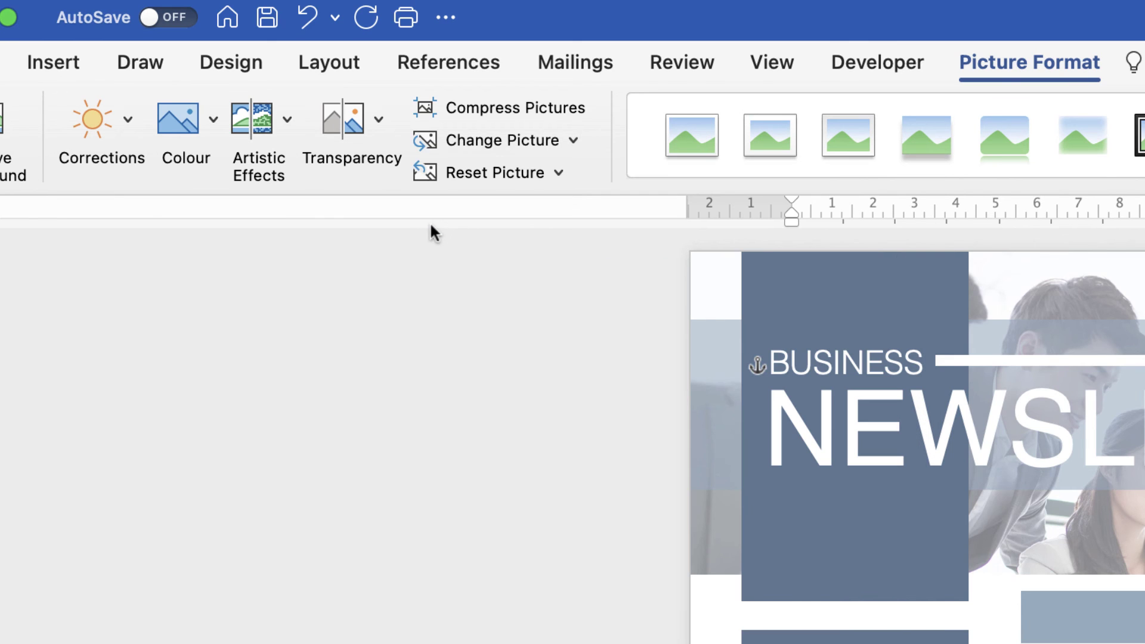
click(214, 125)
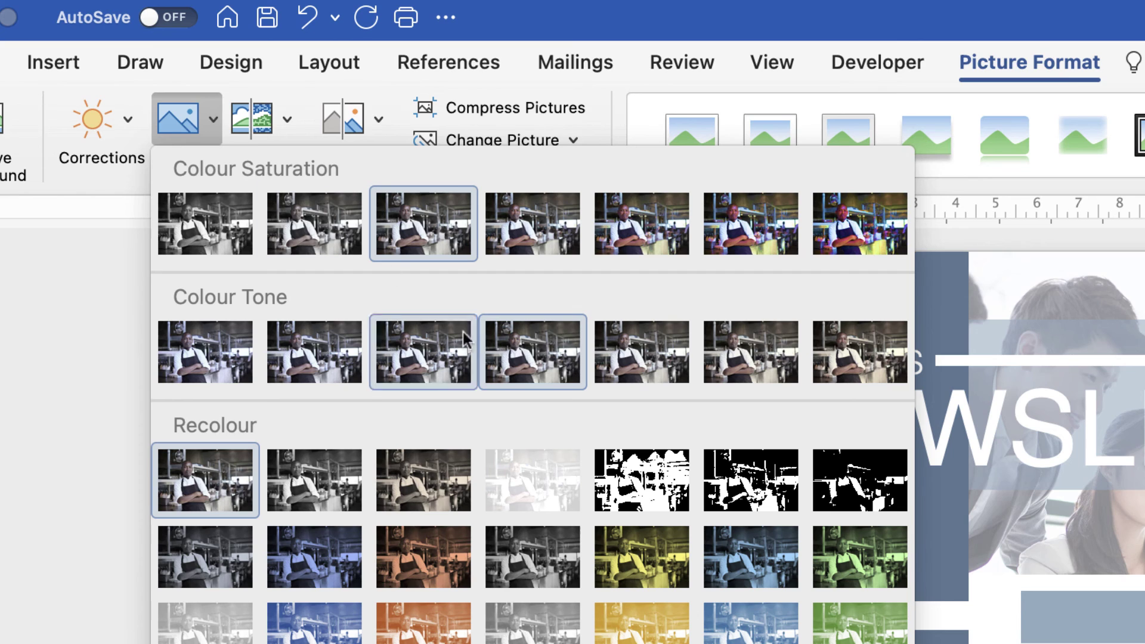
click(413, 360)
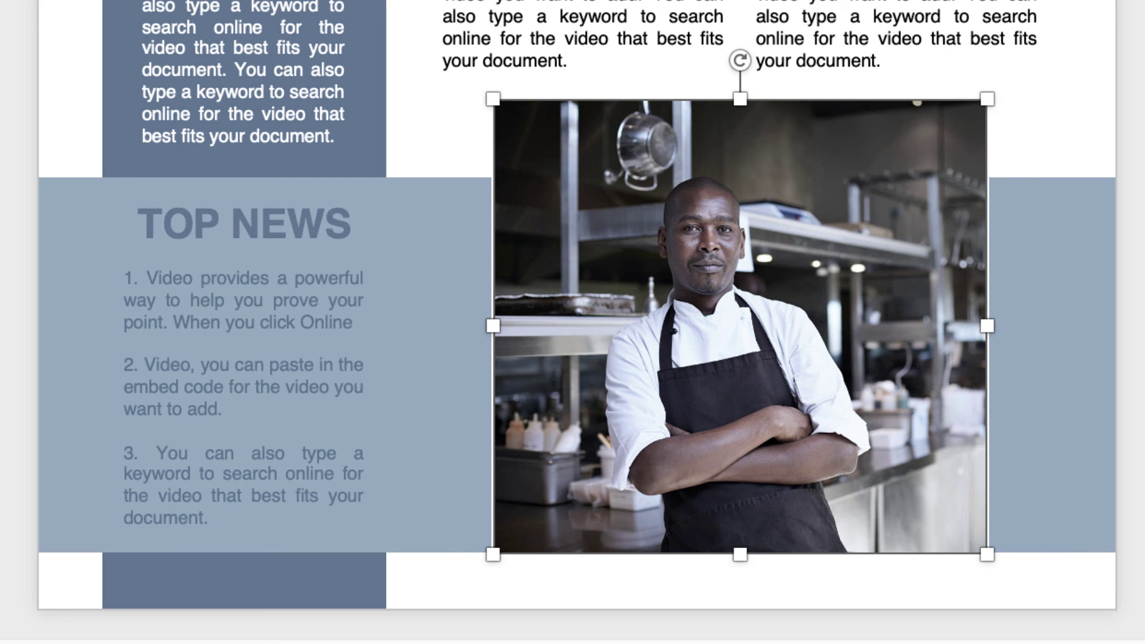
key(Escape)
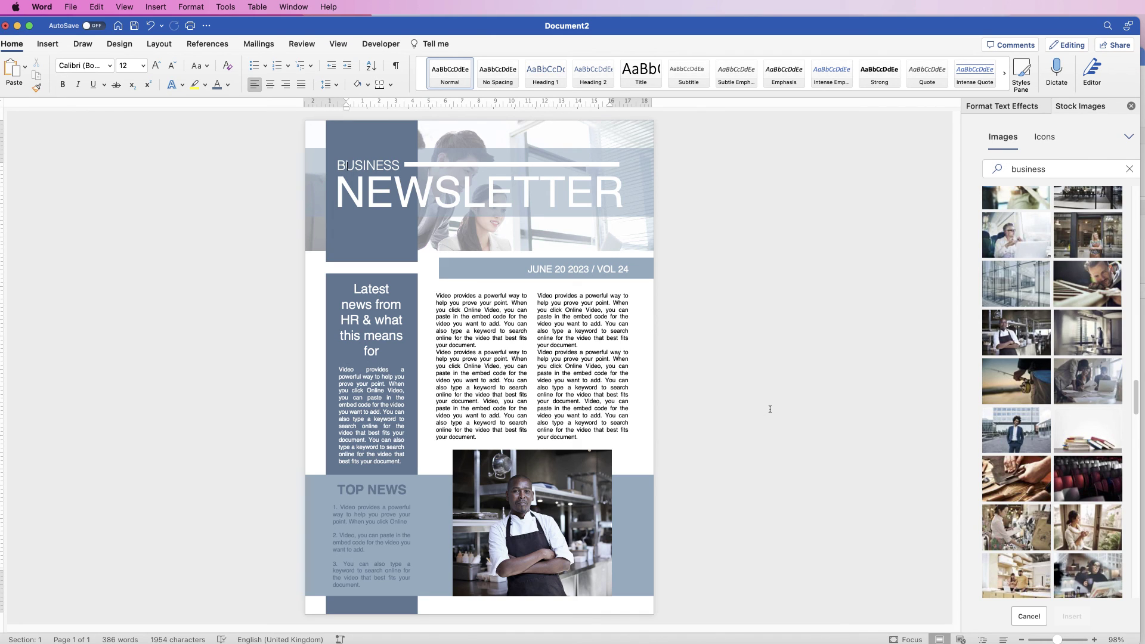
Review the options for saving the newsletter as a Word template and for exporting it in PDF format.
click(71, 7)
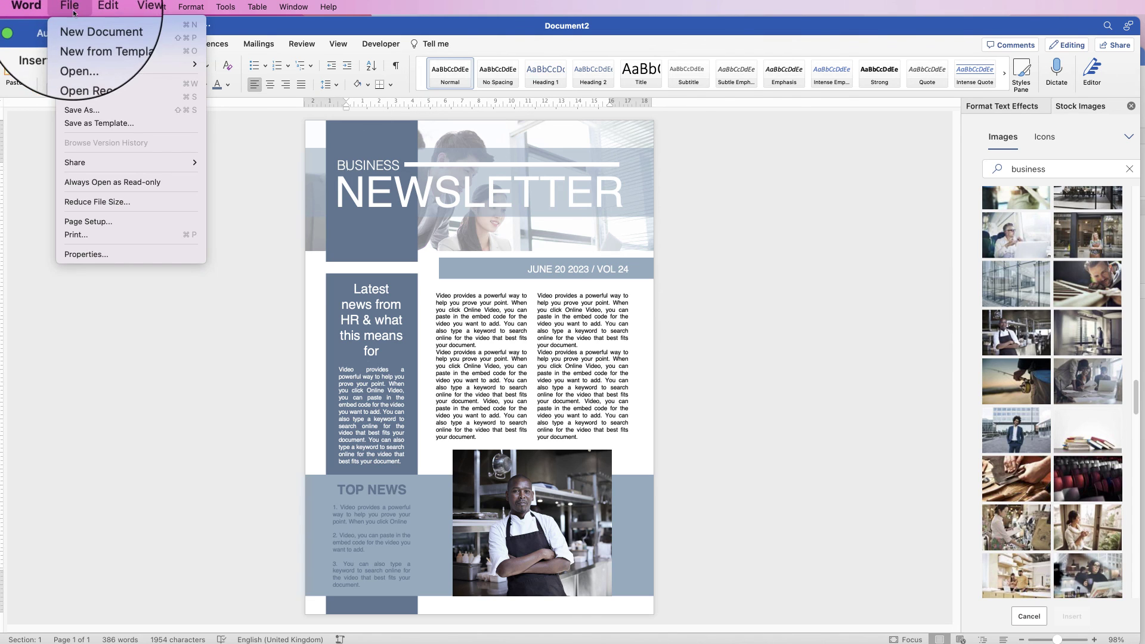
click(89, 123)
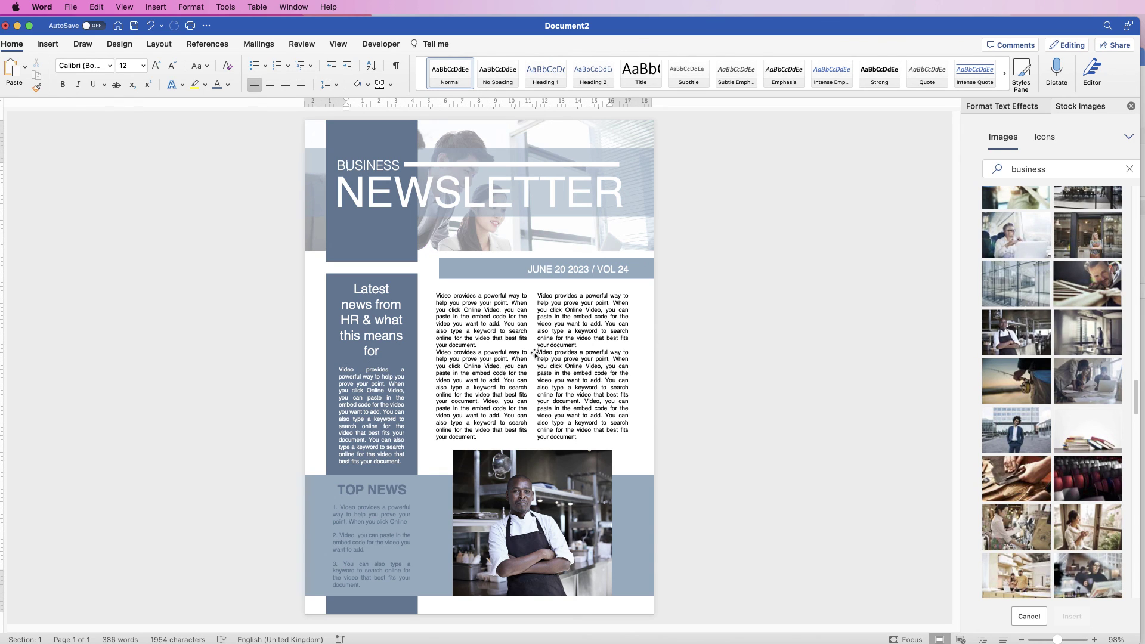
click(71, 10)
click(467, 221)
click(620, 416)
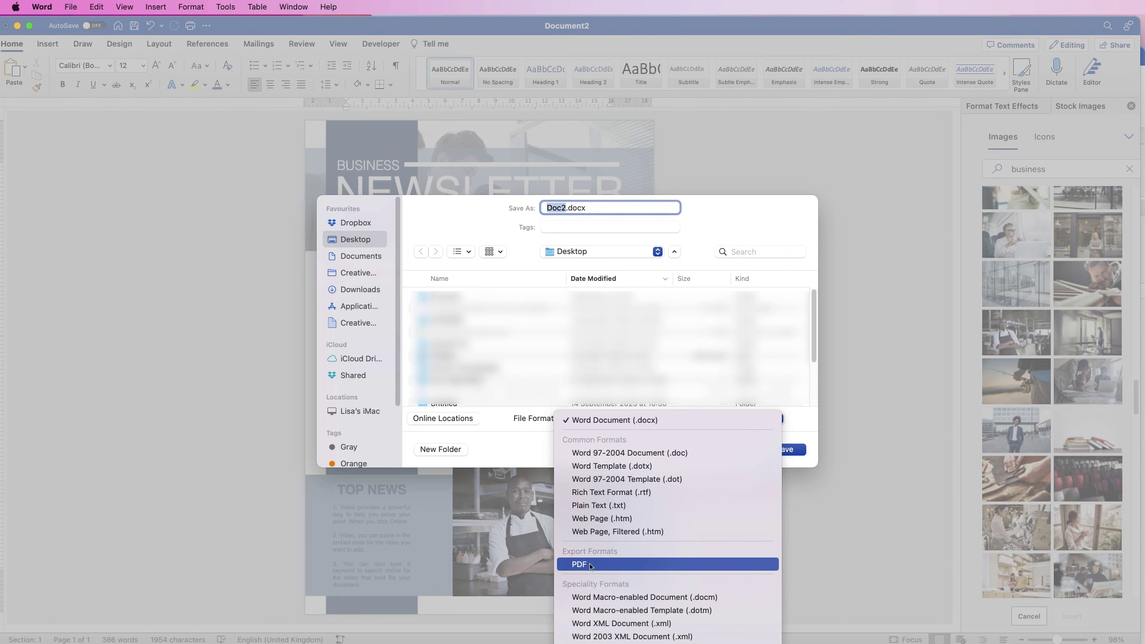
key(Escape)
key(Escape)
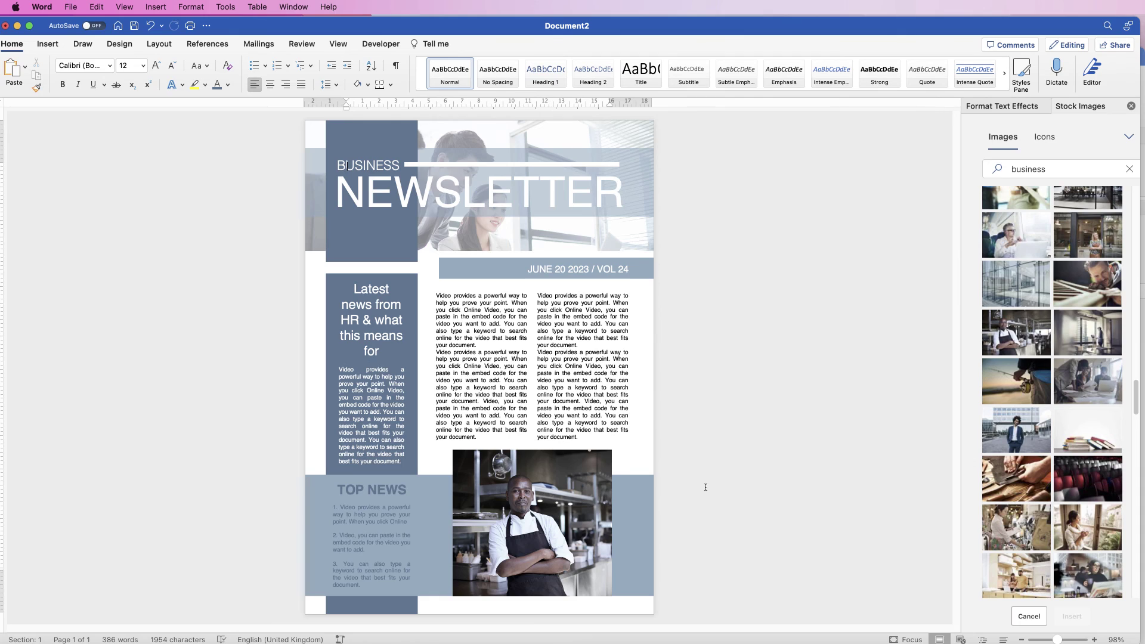